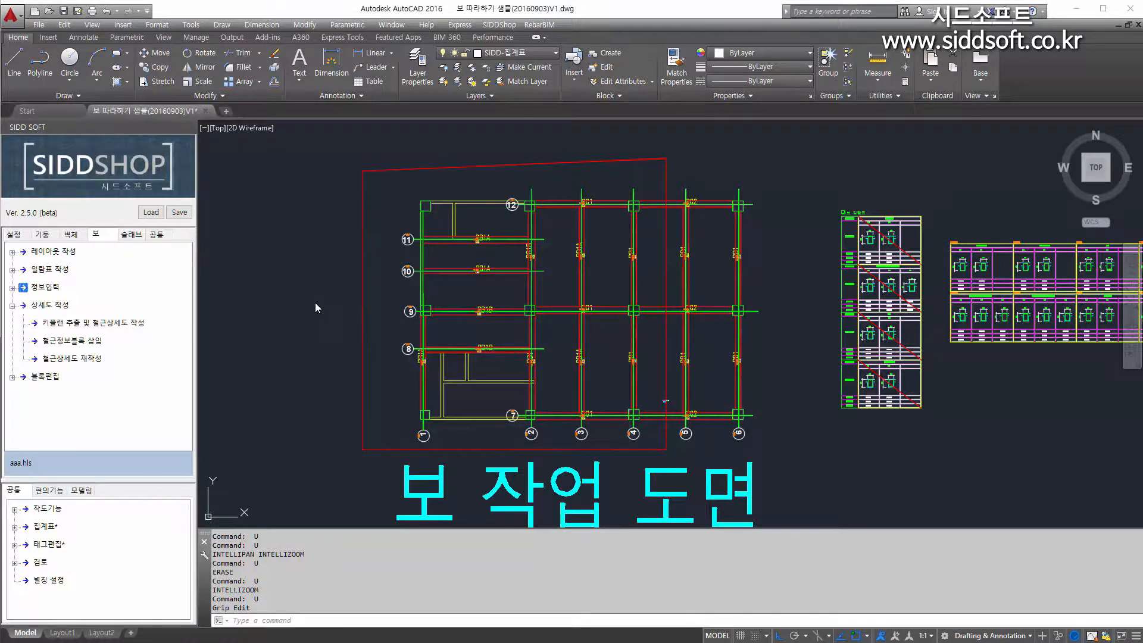
Run the key plan extraction and rebar detail command (키플랜 추출 및 철근상세도 작성) on the entire beam plan above the 보 작업 도면 title.
middle_drag(310, 344, 302, 335)
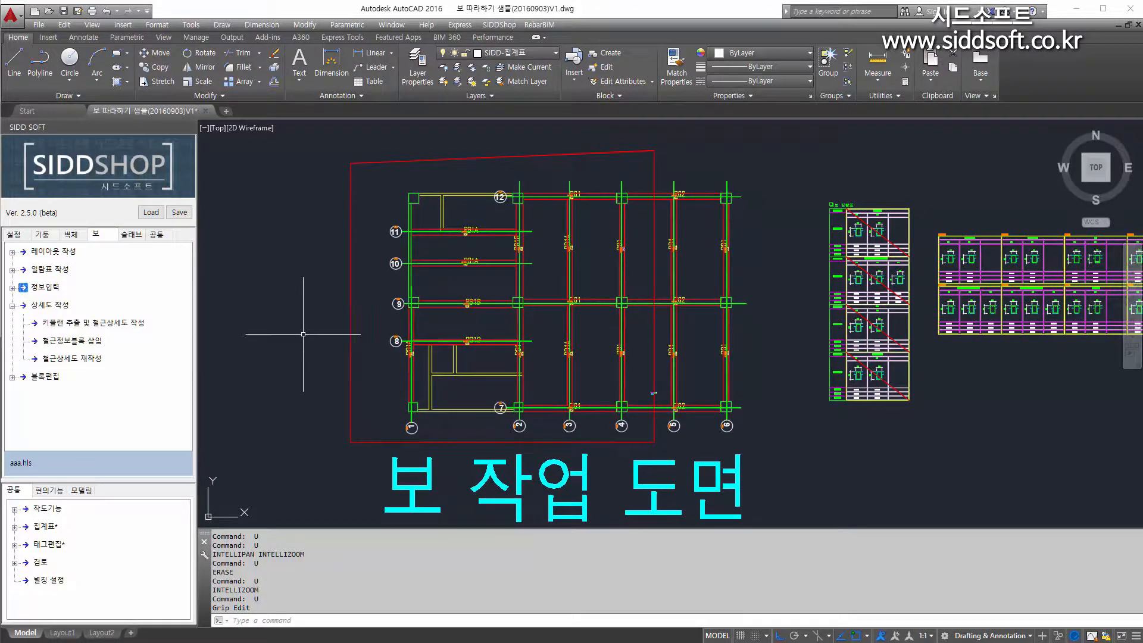
middle_drag(488, 322, 433, 301)
click(44, 312)
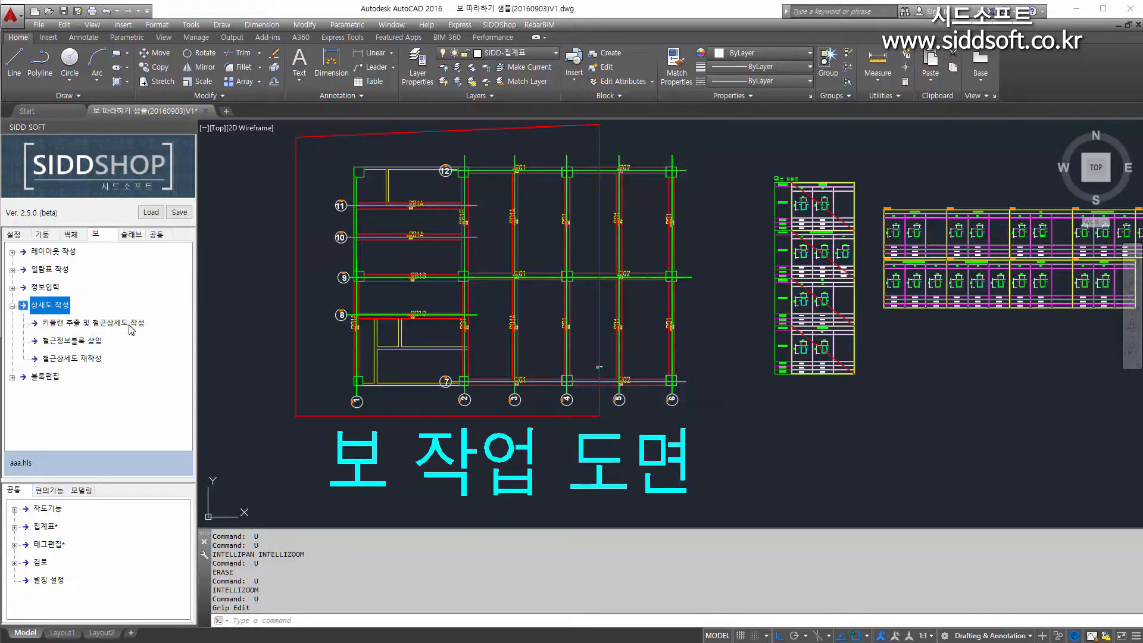
click(119, 322)
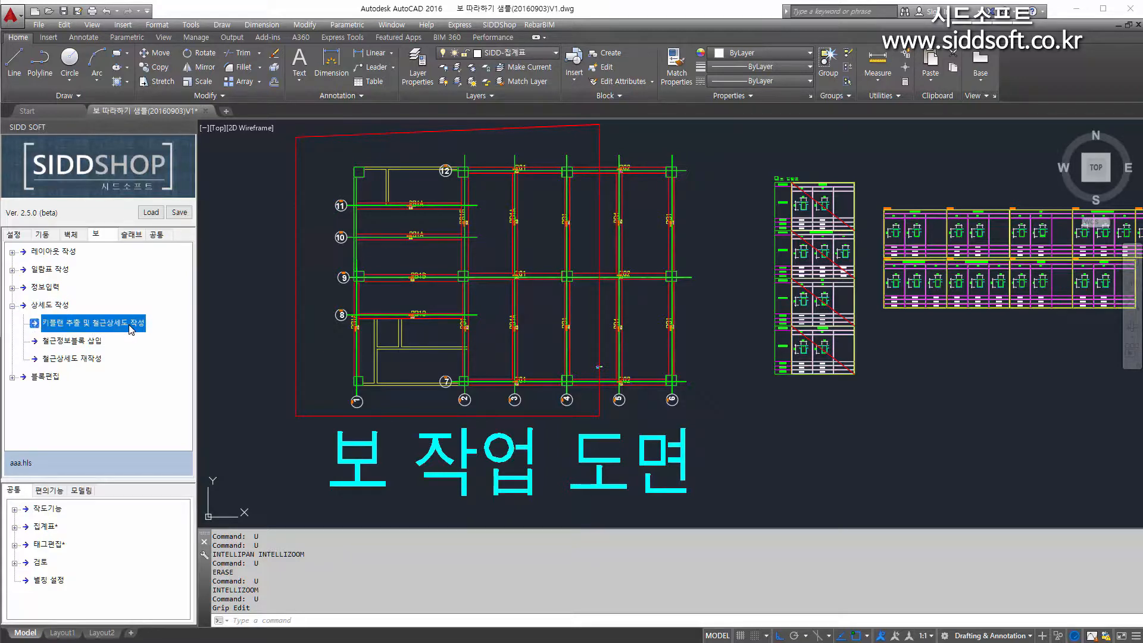
double_click(131, 325)
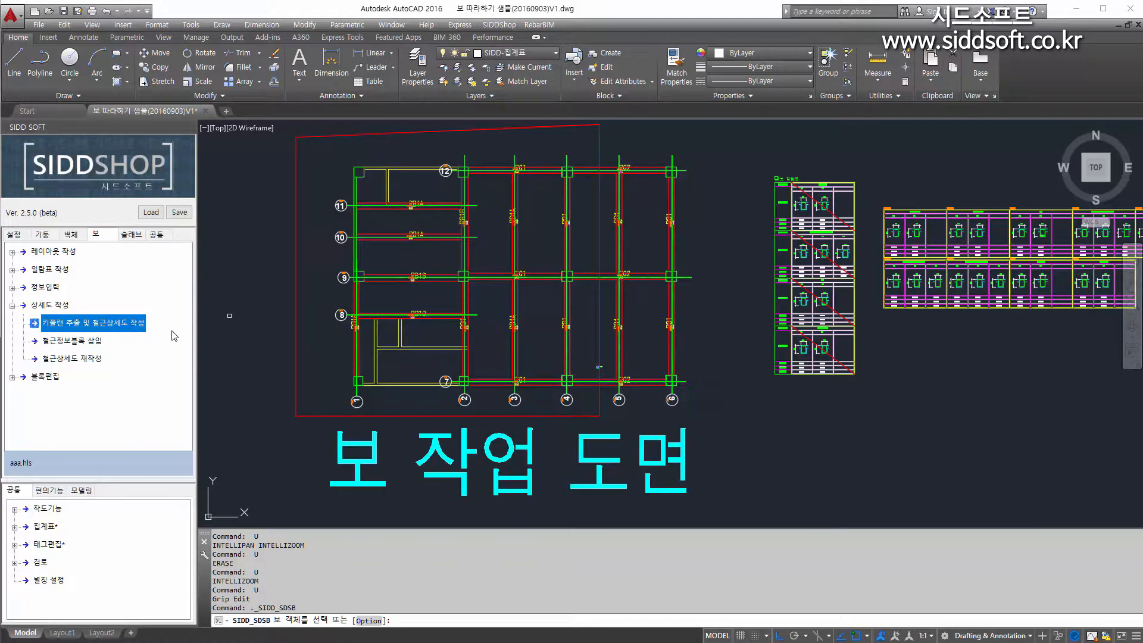
scroll(277, 179, down, 2)
scroll(278, 186, up, 2)
middle_drag(278, 186, 295, 236)
click(287, 162)
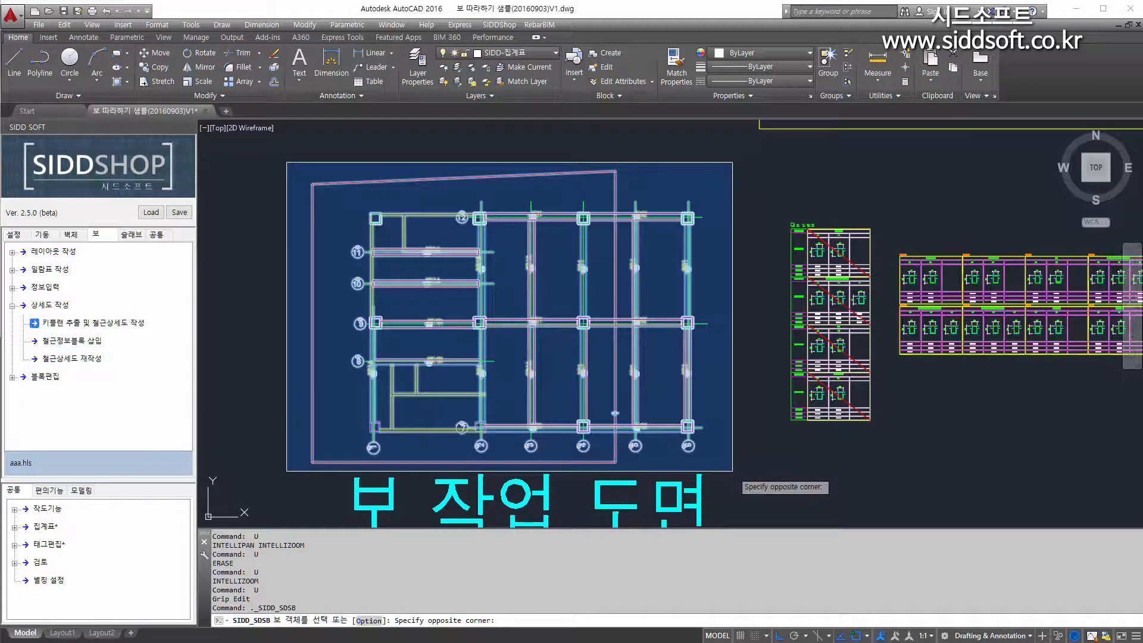
click(733, 471)
scroll(659, 416, down, 2)
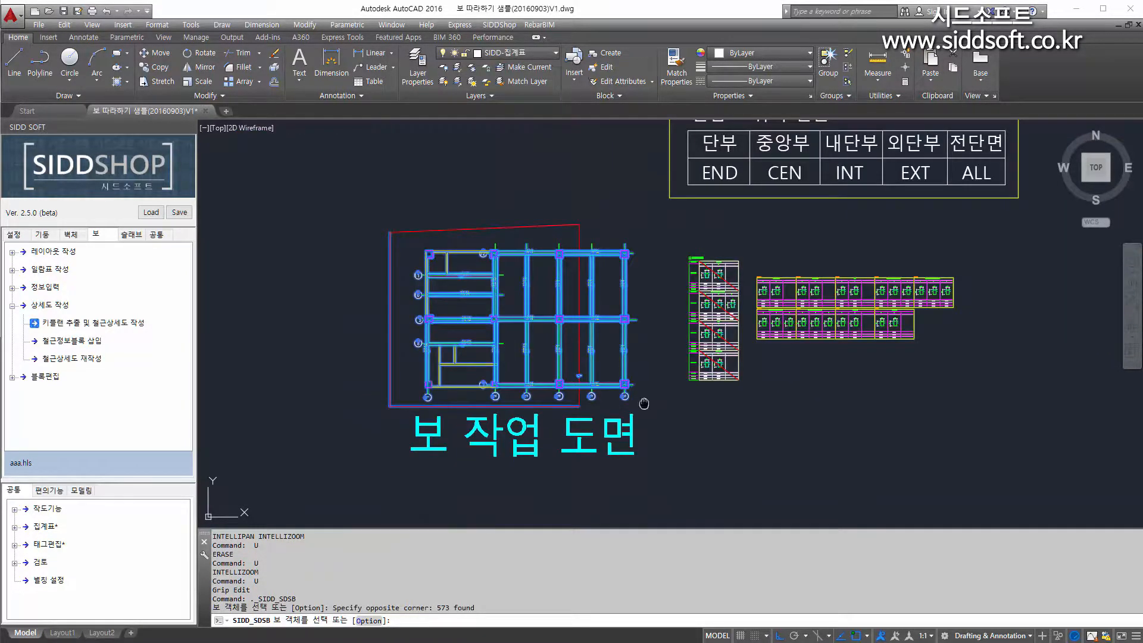
middle_drag(644, 403, 562, 381)
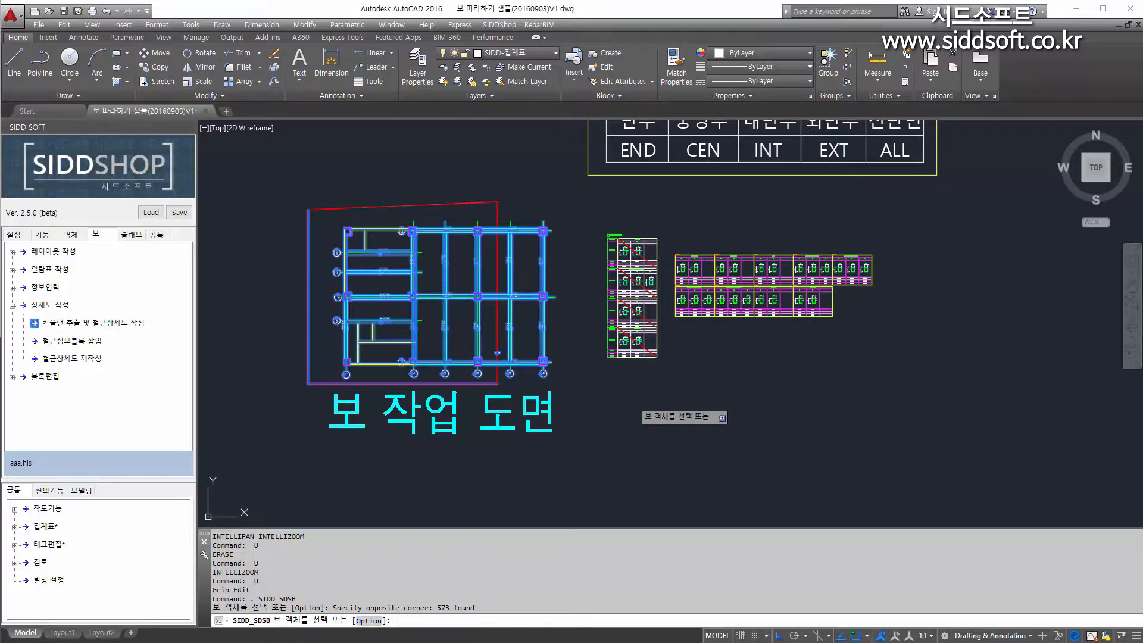
key(Return)
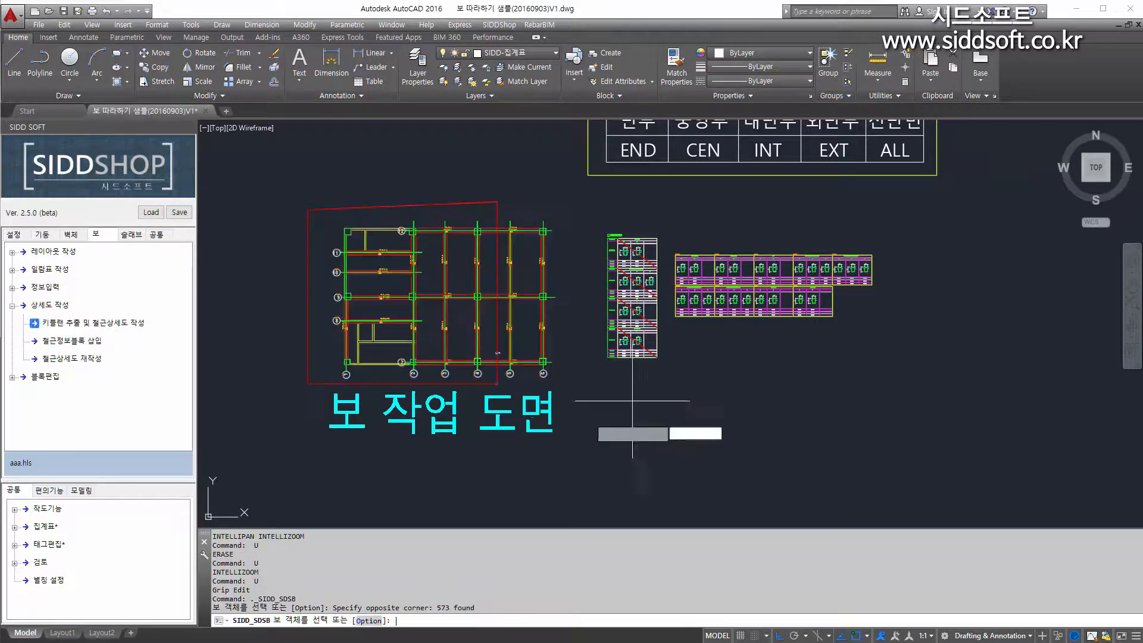
Place the generated rebar detail sheets in the empty area below the beam plan.
scroll(594, 407, down, 3)
scroll(594, 406, down, 2)
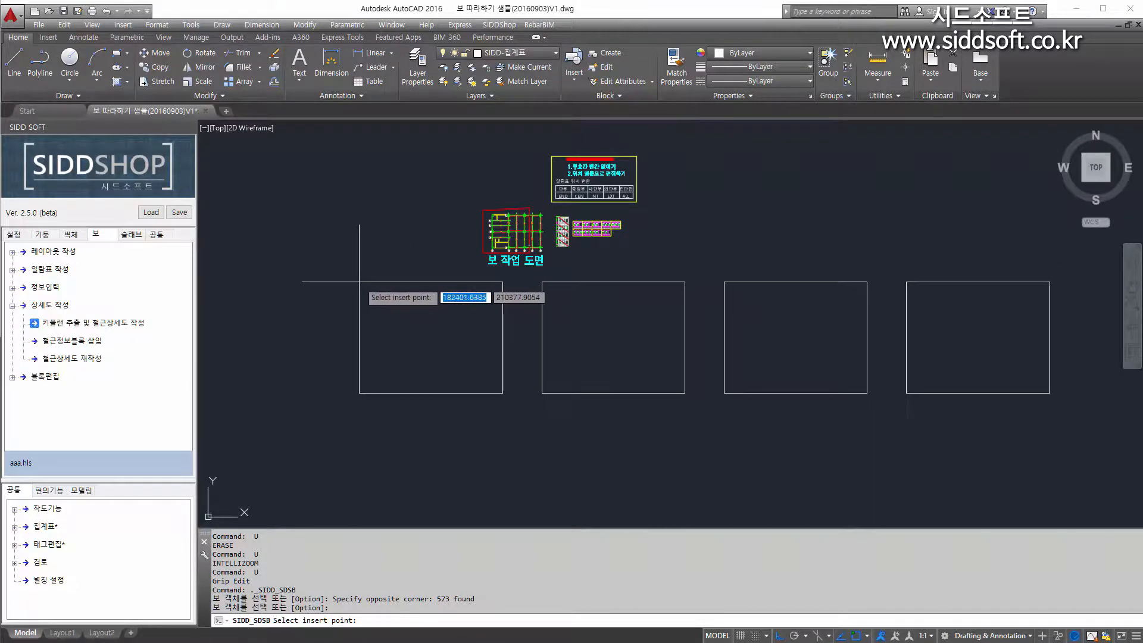
click(359, 282)
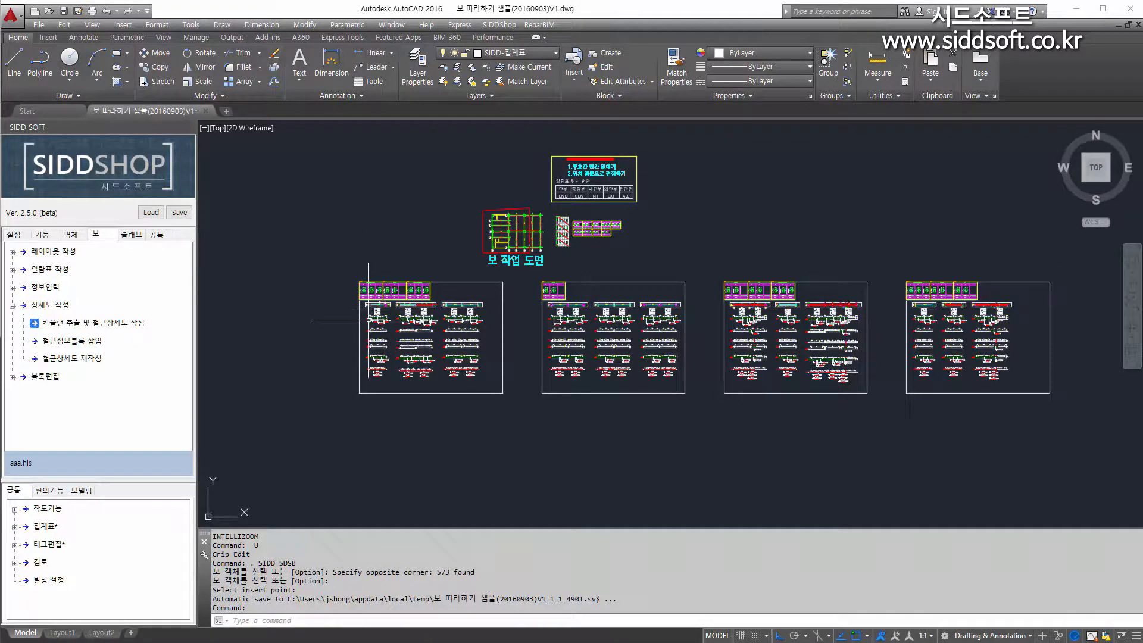
Examine the extracted key plans and beam schedules across the generated detail sheets, including the grid 12 key plan.
scroll(297, 316, up, 10)
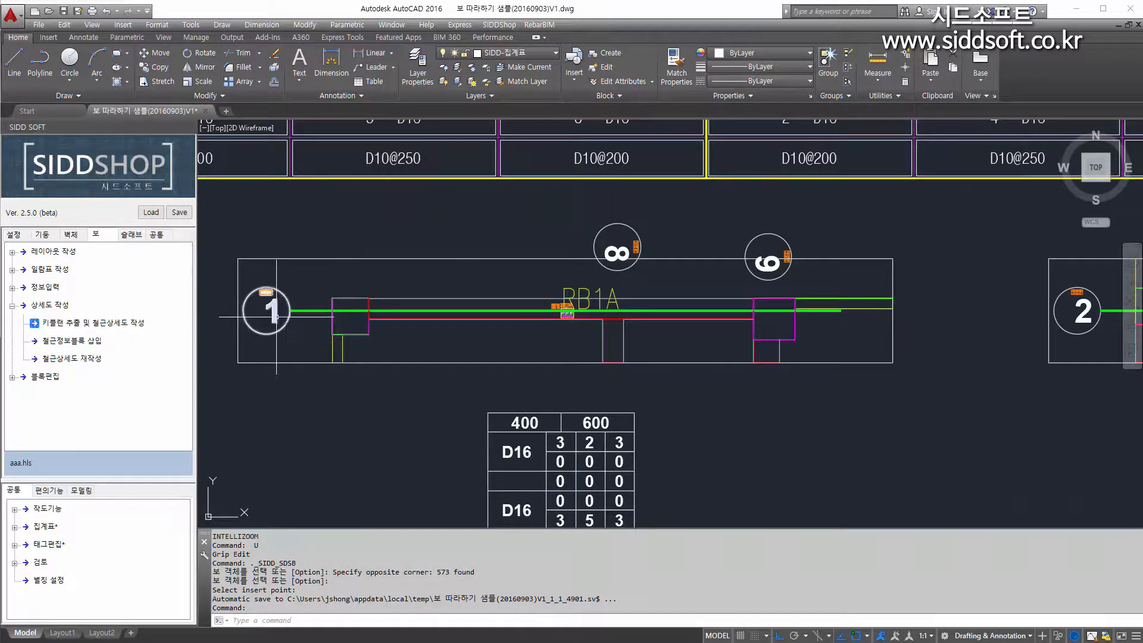
scroll(276, 316, up, 2)
scroll(284, 290, down, 6)
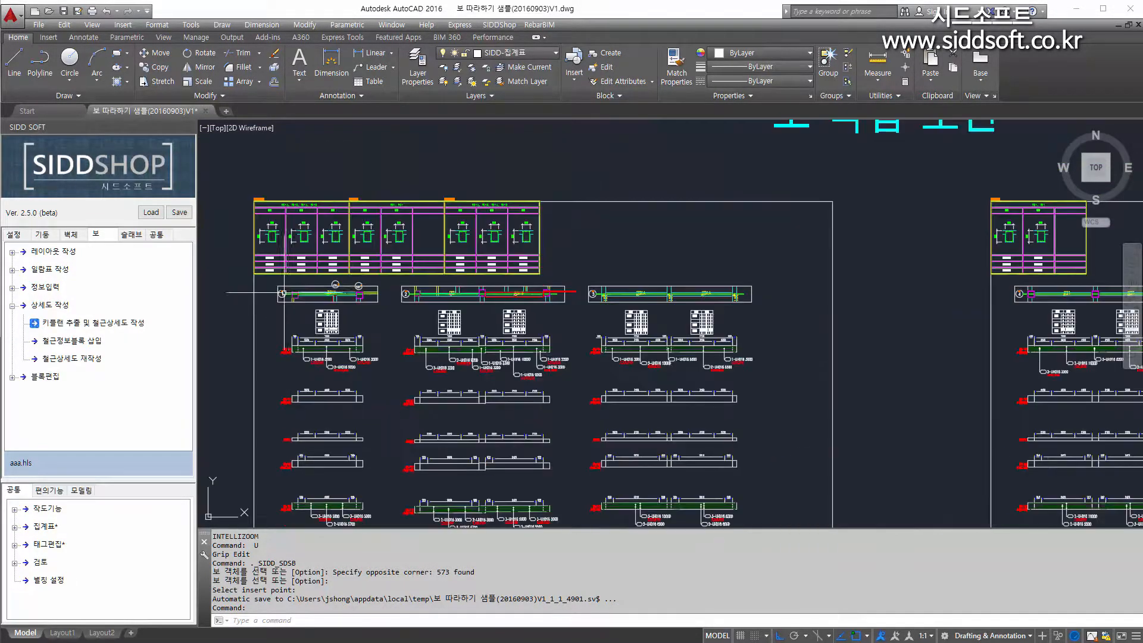
scroll(395, 293, up, 2)
scroll(395, 294, down, 1)
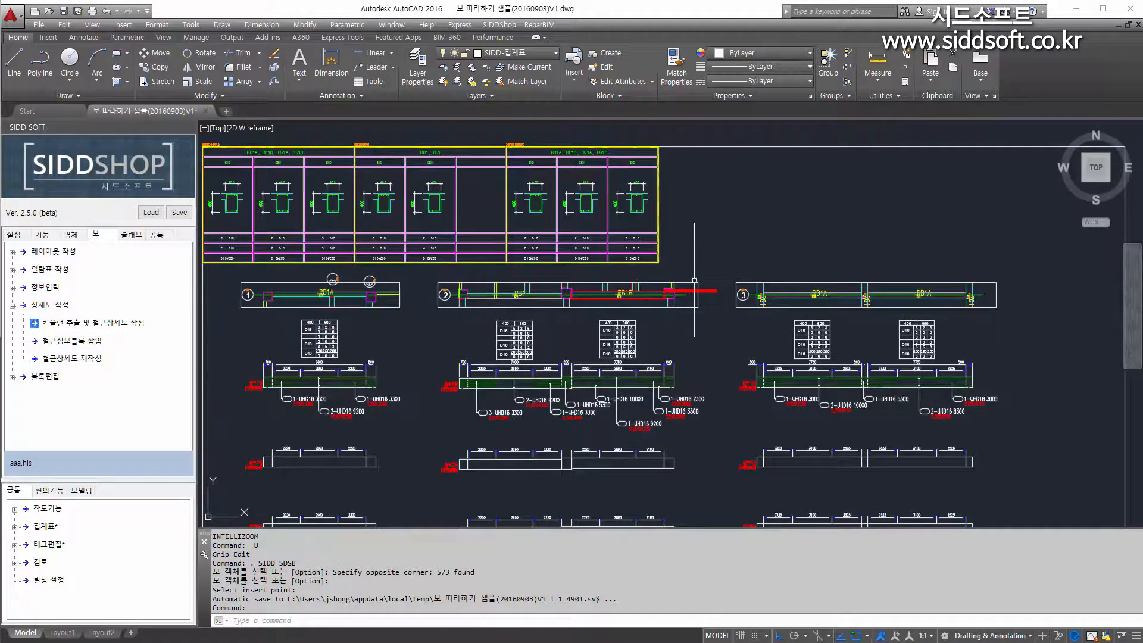
scroll(429, 280, up, 3)
scroll(458, 264, down, 5)
scroll(457, 264, down, 2)
scroll(450, 262, up, 8)
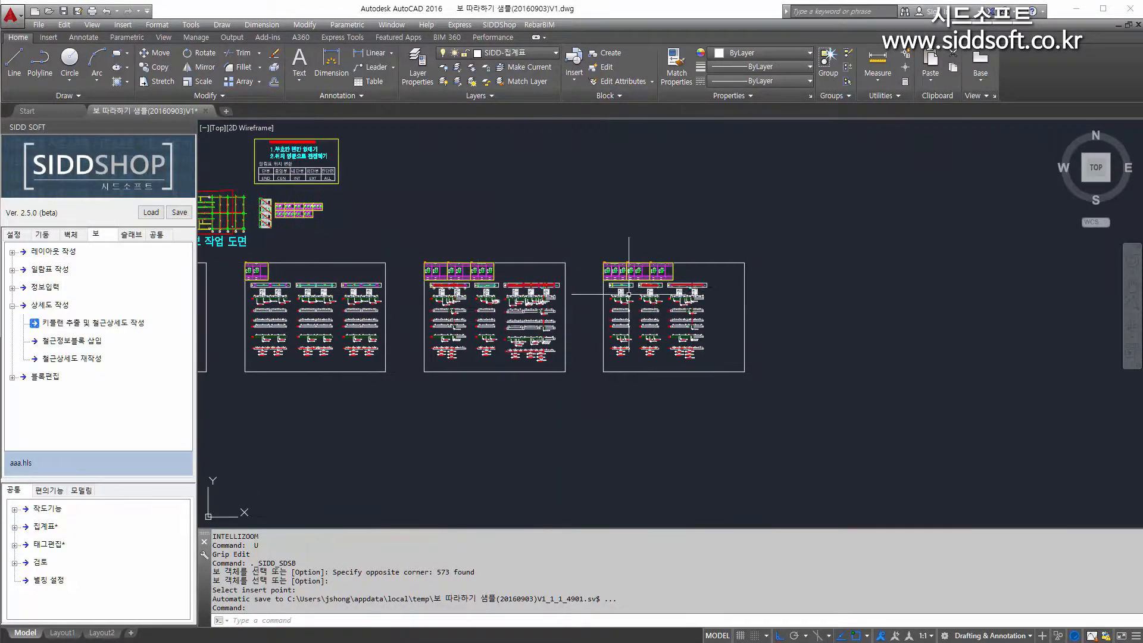
scroll(449, 260, up, 1)
scroll(470, 256, down, 6)
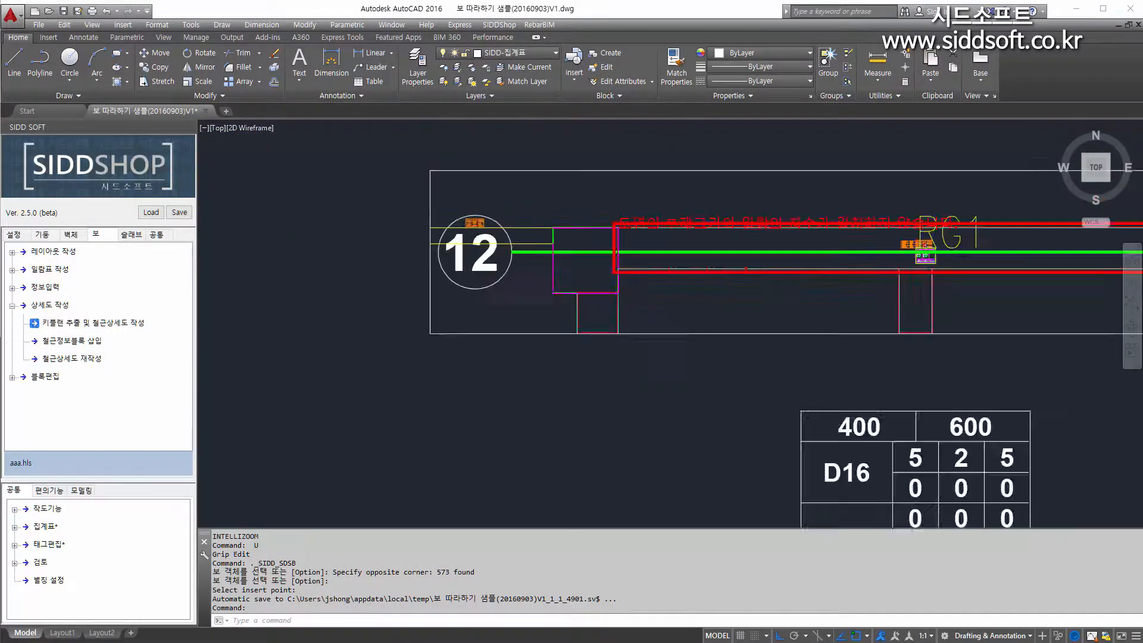
scroll(486, 252, down, 1)
scroll(537, 244, up, 5)
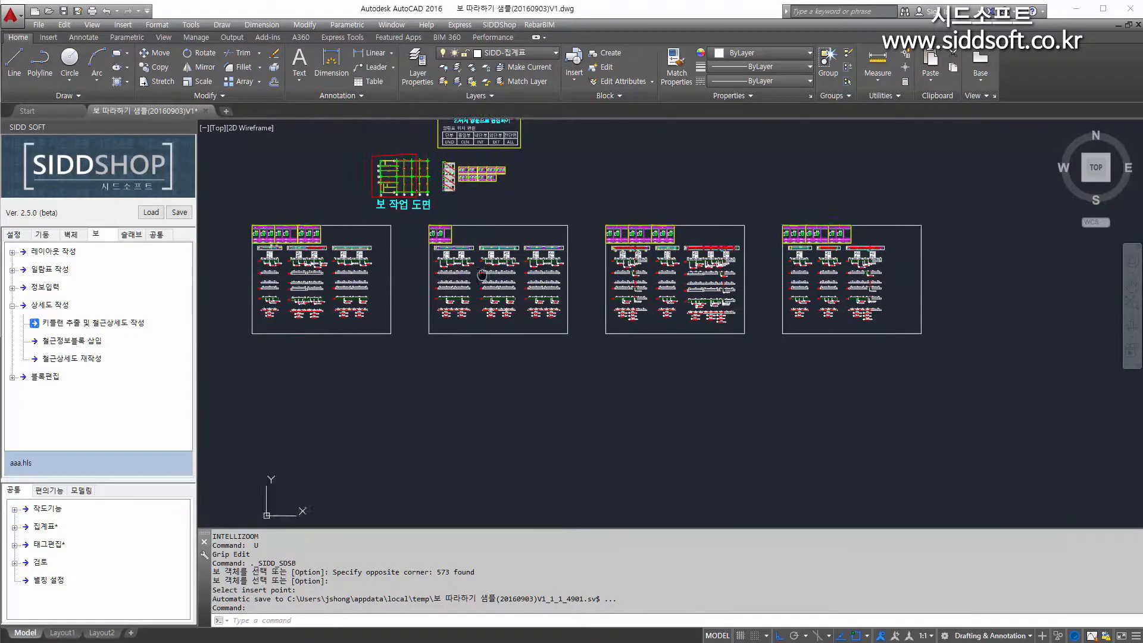
Examine the first sheet's beam schedule, grid 1 key plan and the rebar information table beneath it.
middle_drag(621, 255, 535, 255)
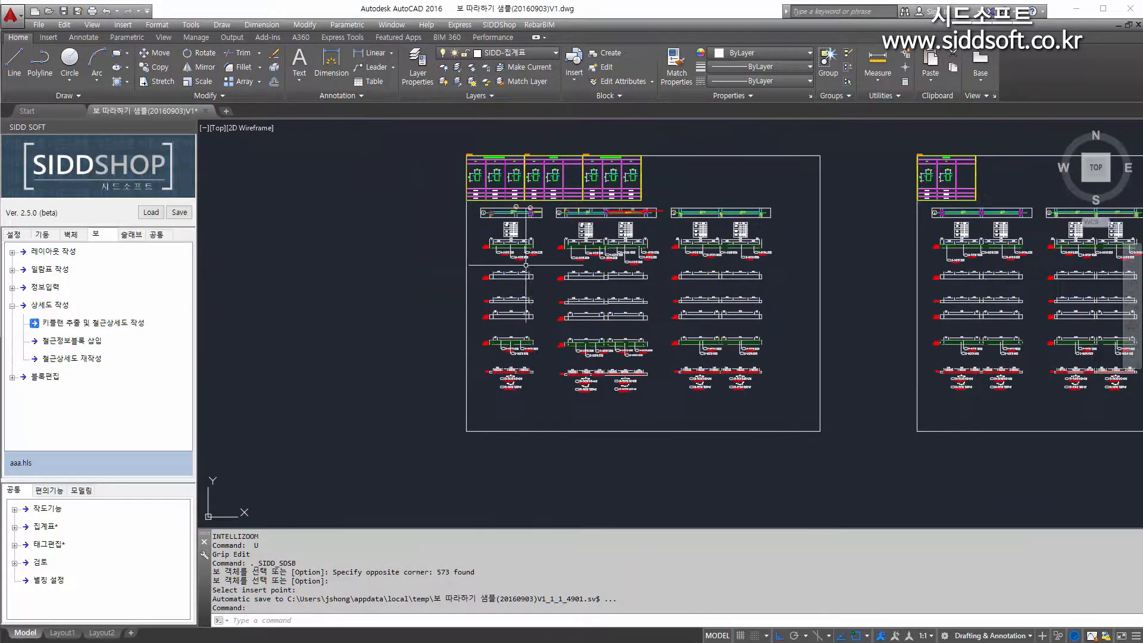
scroll(483, 242, up, 4)
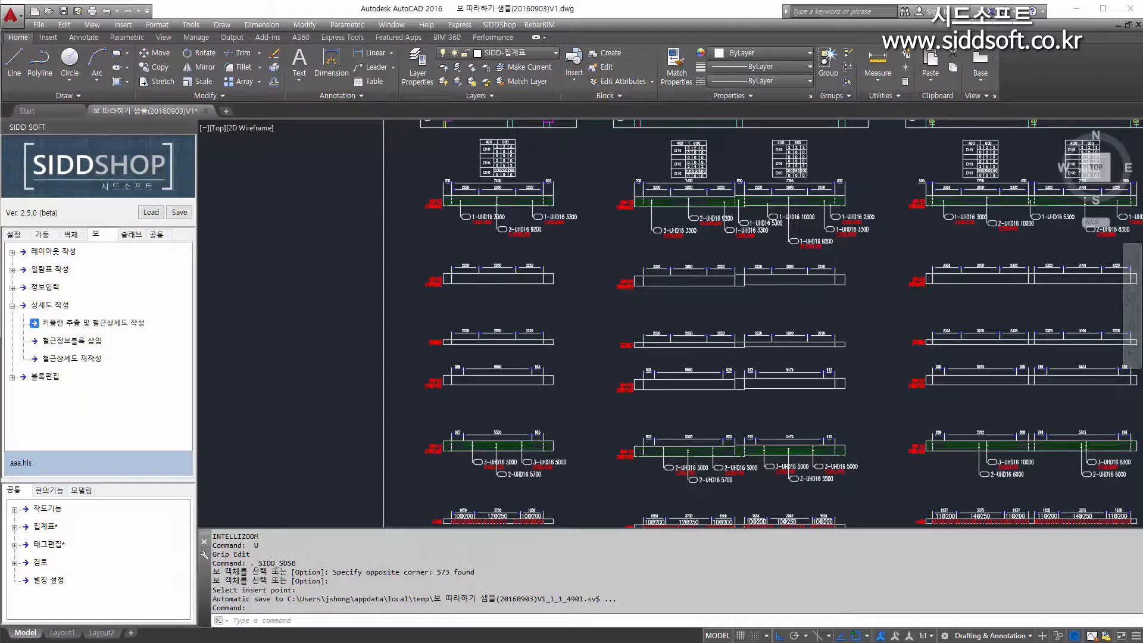
scroll(492, 243, up, 2)
middle_drag(490, 238, 488, 355)
scroll(488, 352, down, 2)
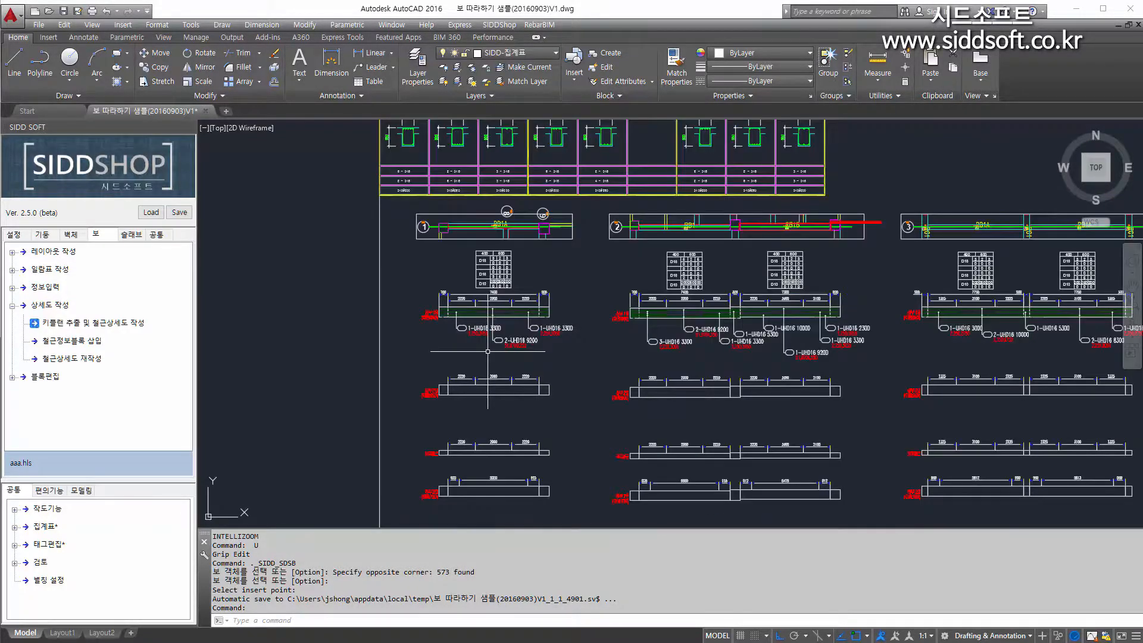
scroll(487, 351, down, 2)
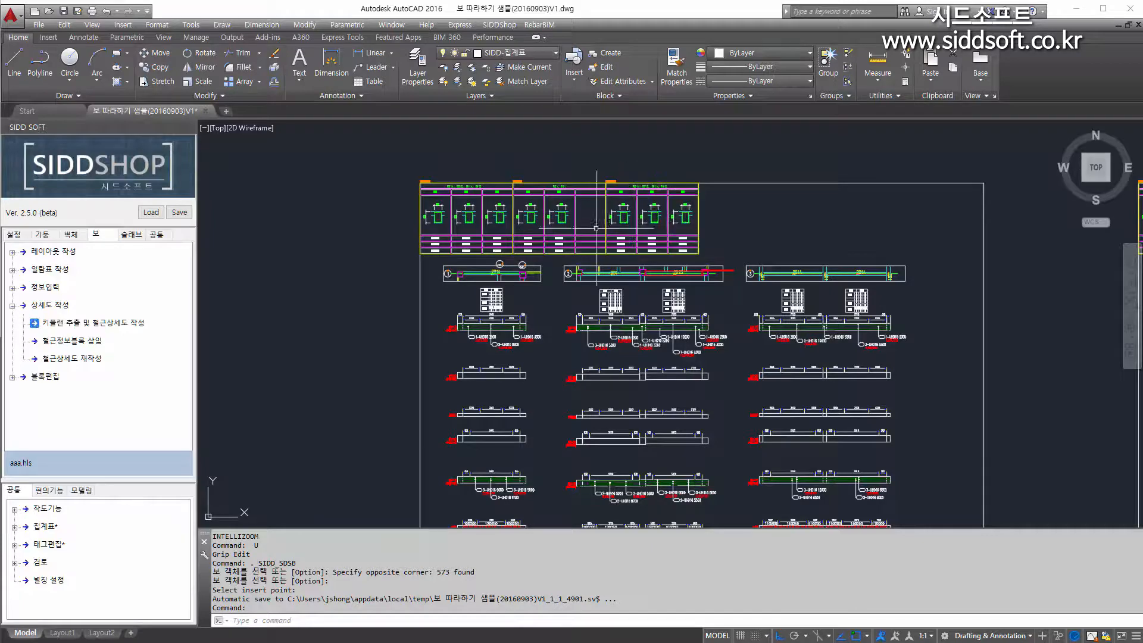
scroll(465, 271, up, 5)
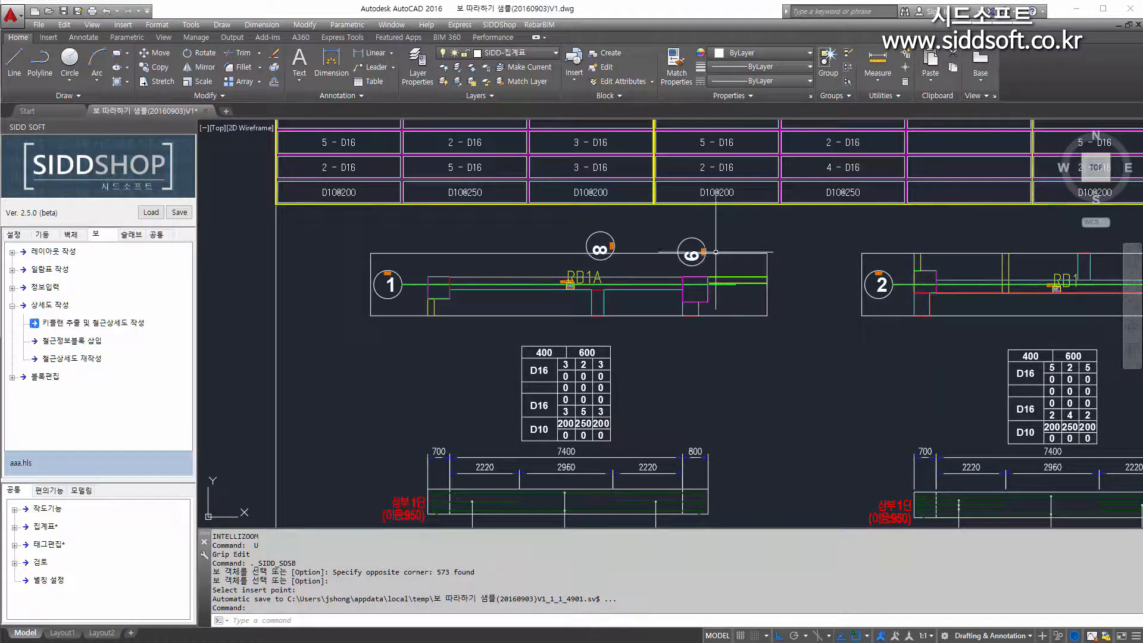
scroll(409, 346, down, 4)
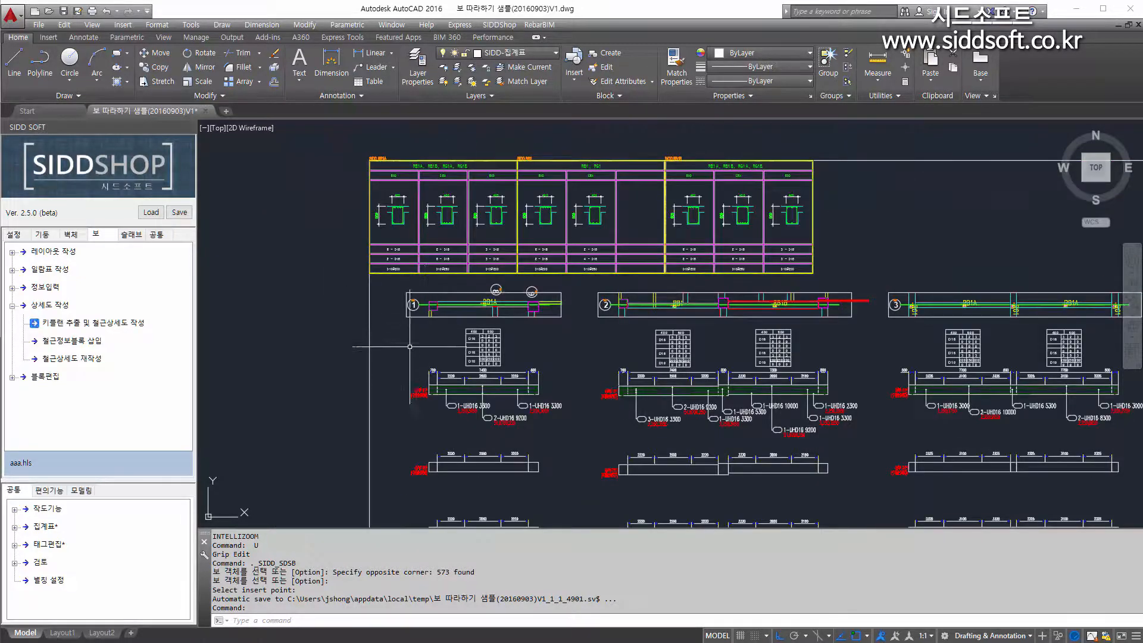
scroll(461, 364, up, 5)
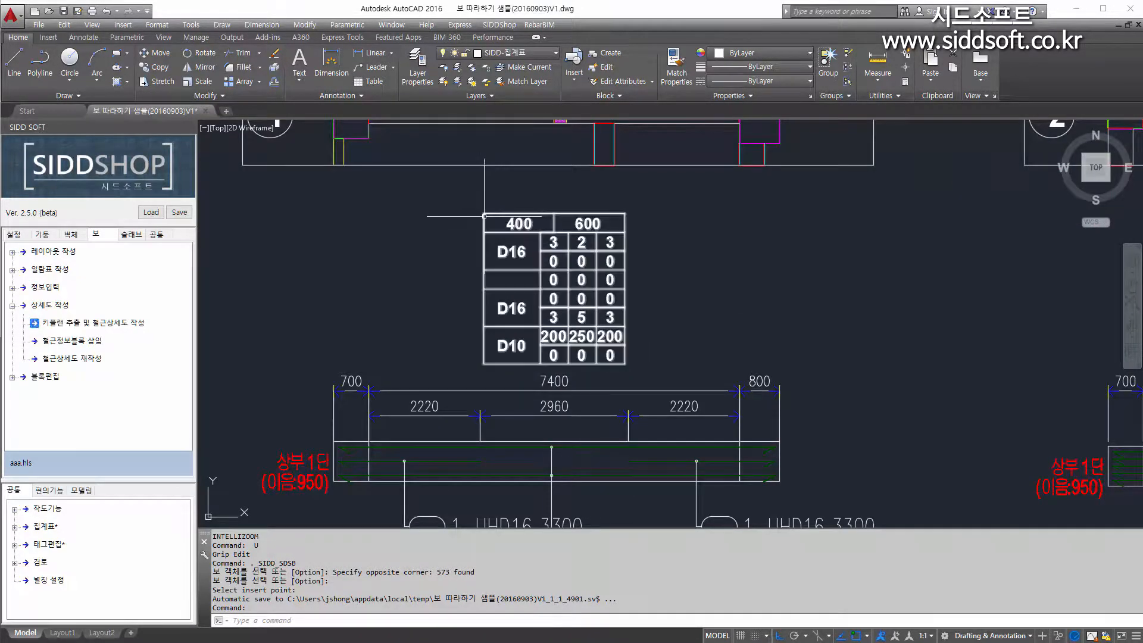
scroll(416, 221, down, 4)
middle_drag(412, 227, 418, 329)
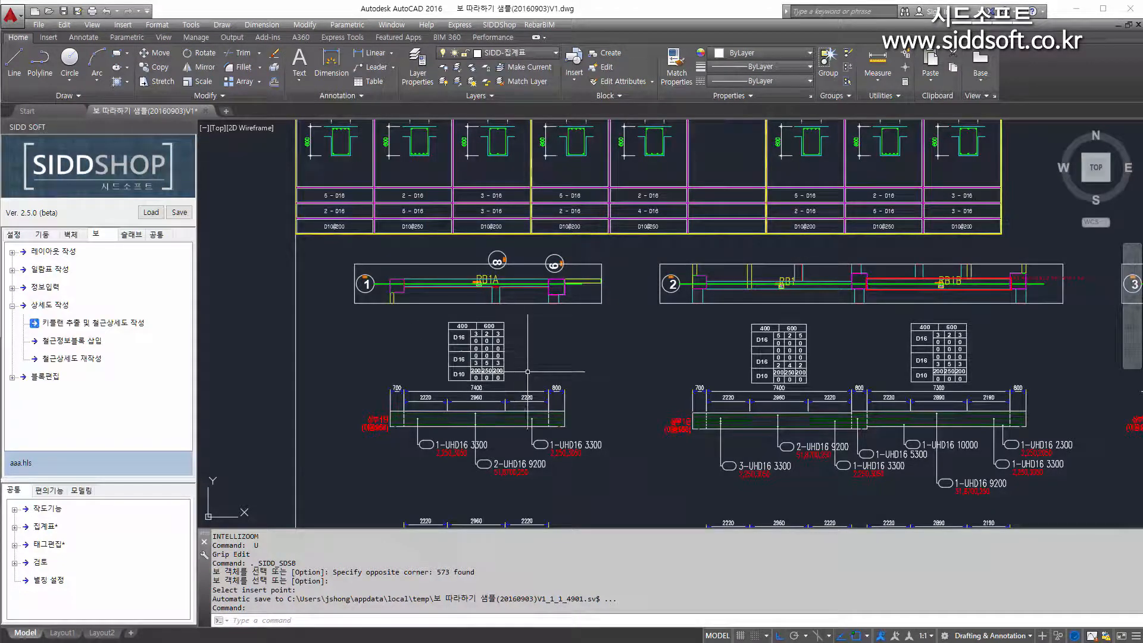
Examine the first sheet's rebar detail rows from the upper bars through the lower bars to the stirrups.
scroll(527, 371, down, 3)
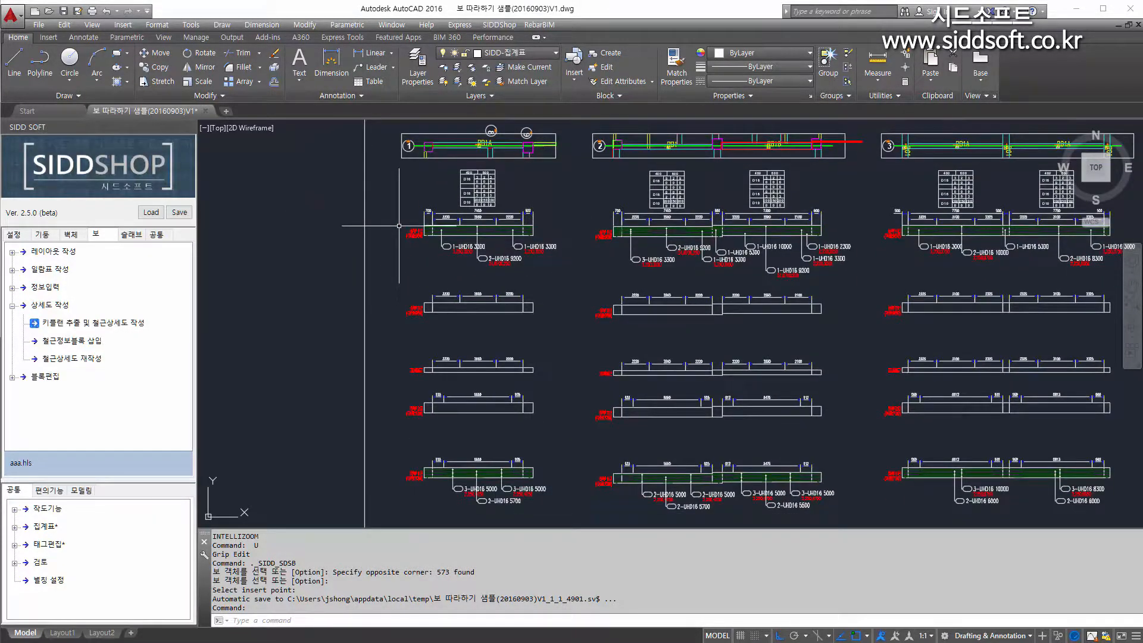
scroll(399, 226, up, 3)
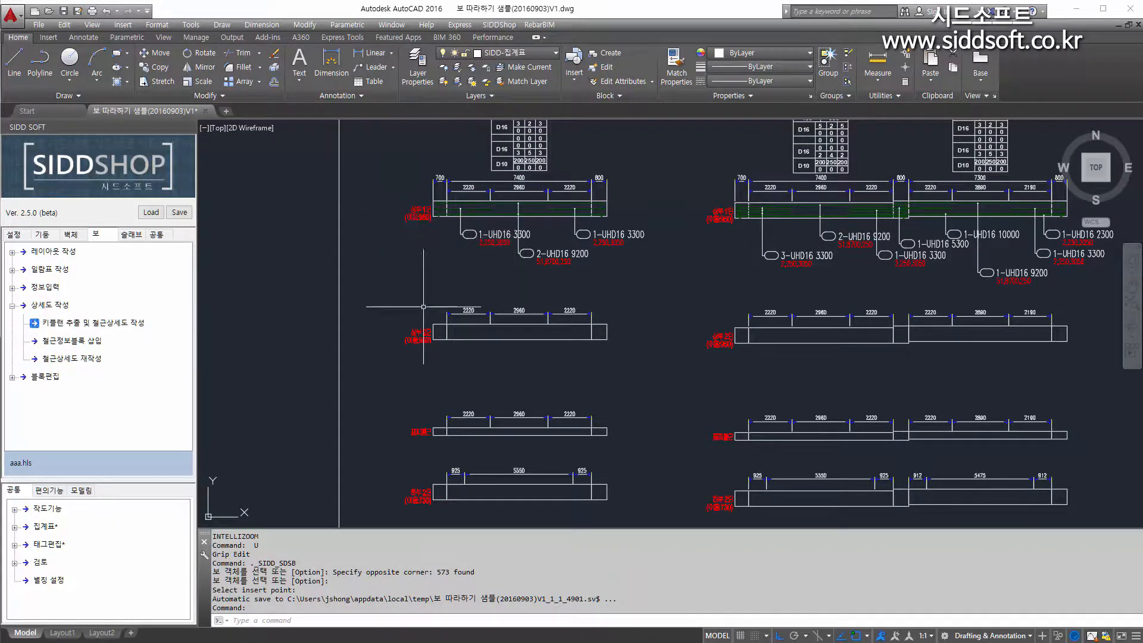
middle_drag(419, 399, 405, 231)
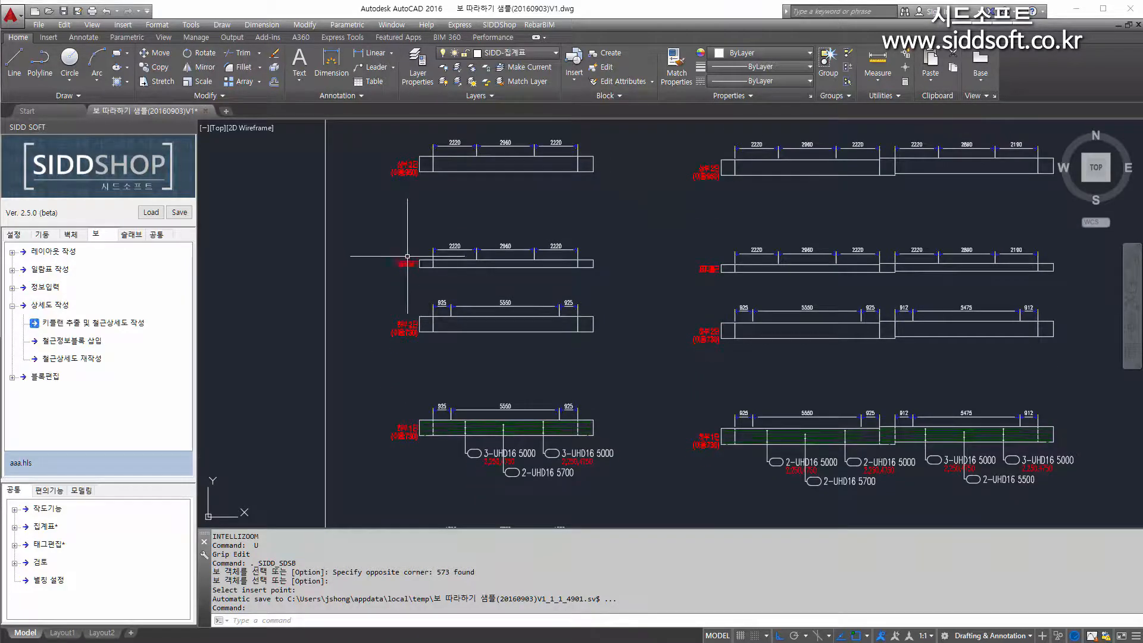
scroll(396, 303, up, 5)
scroll(396, 303, down, 5)
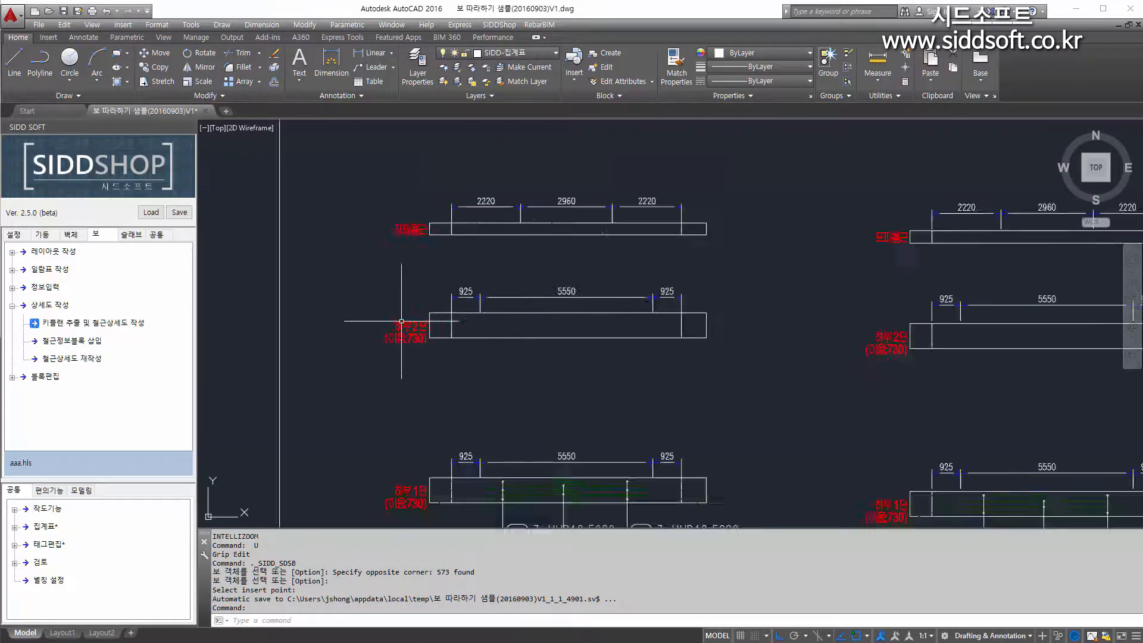
middle_drag(402, 421, 402, 179)
scroll(402, 179, up, 2)
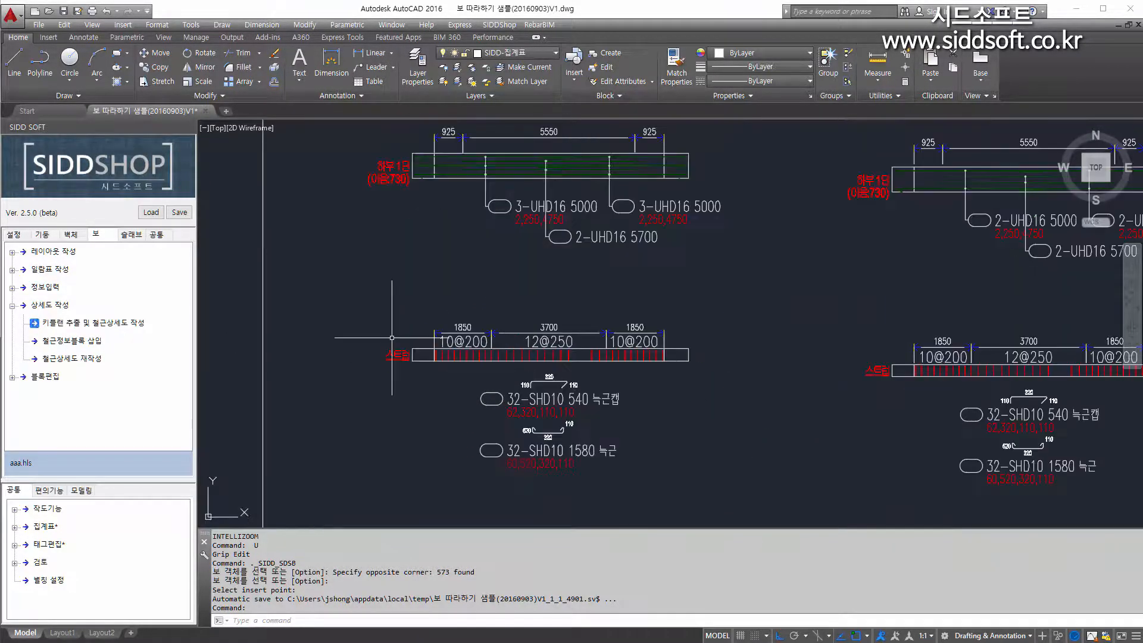
scroll(446, 280, down, 6)
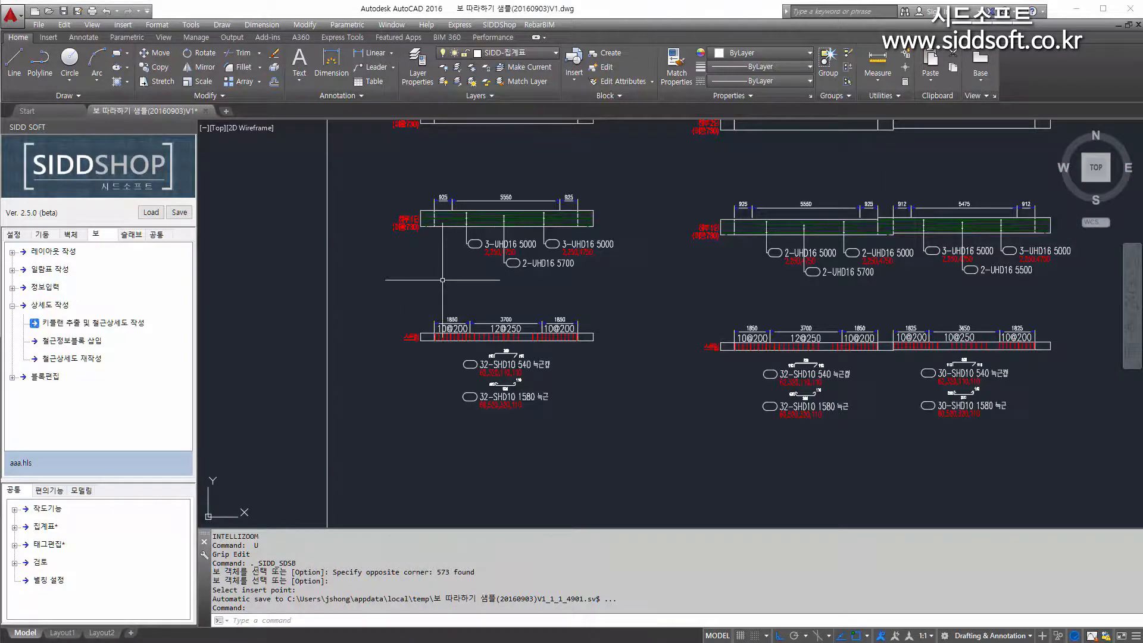
middle_drag(493, 244, 486, 301)
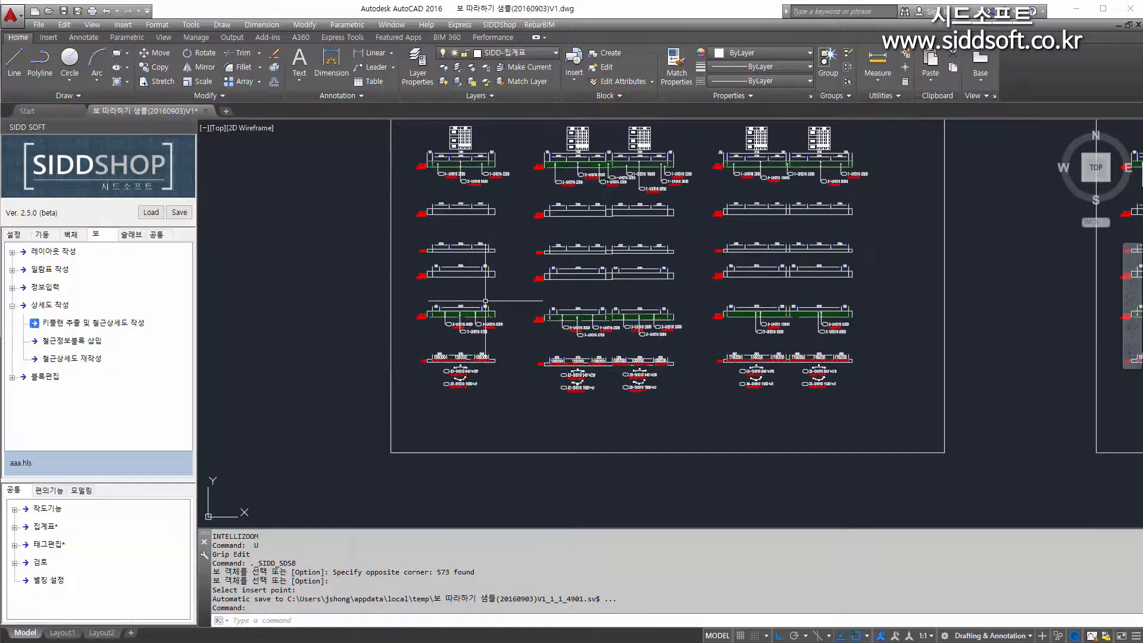
middle_drag(519, 251, 477, 299)
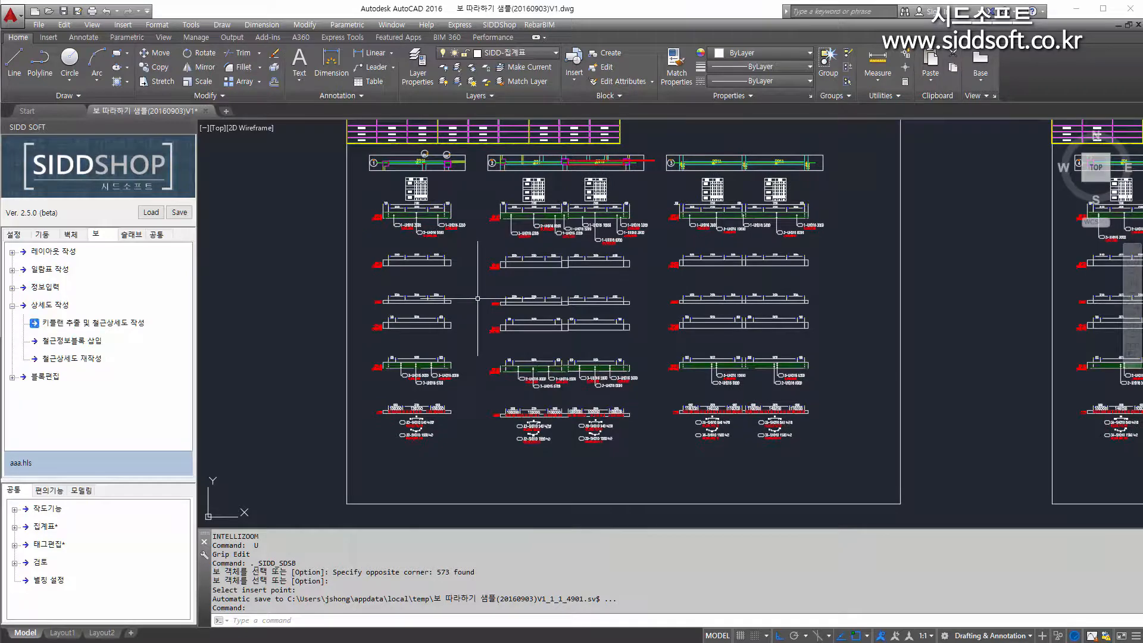
Review the source beam plan and its schedules together with the four generated detail sheets.
scroll(477, 298, down, 2)
scroll(478, 272, down, 4)
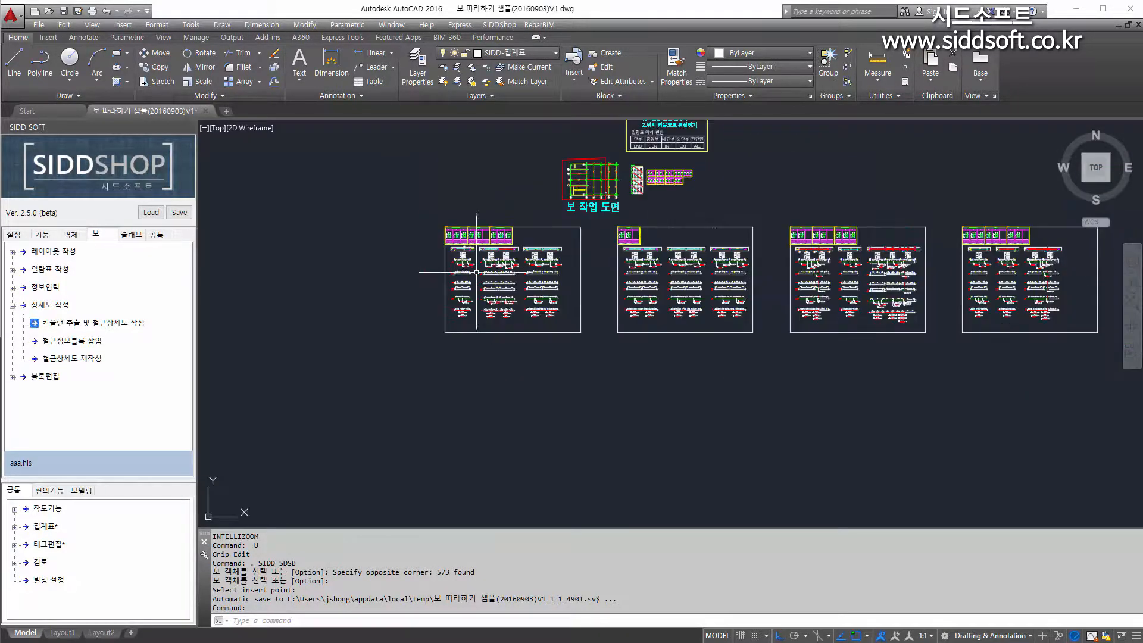
middle_drag(477, 204, 469, 329)
middle_drag(485, 228, 475, 326)
mouse_move(477, 265)
middle_down()
mouse_move(516, 384)
mouse_move(411, 205)
middle_up()
scroll(515, 388, up, 2)
scroll(571, 390, up, 5)
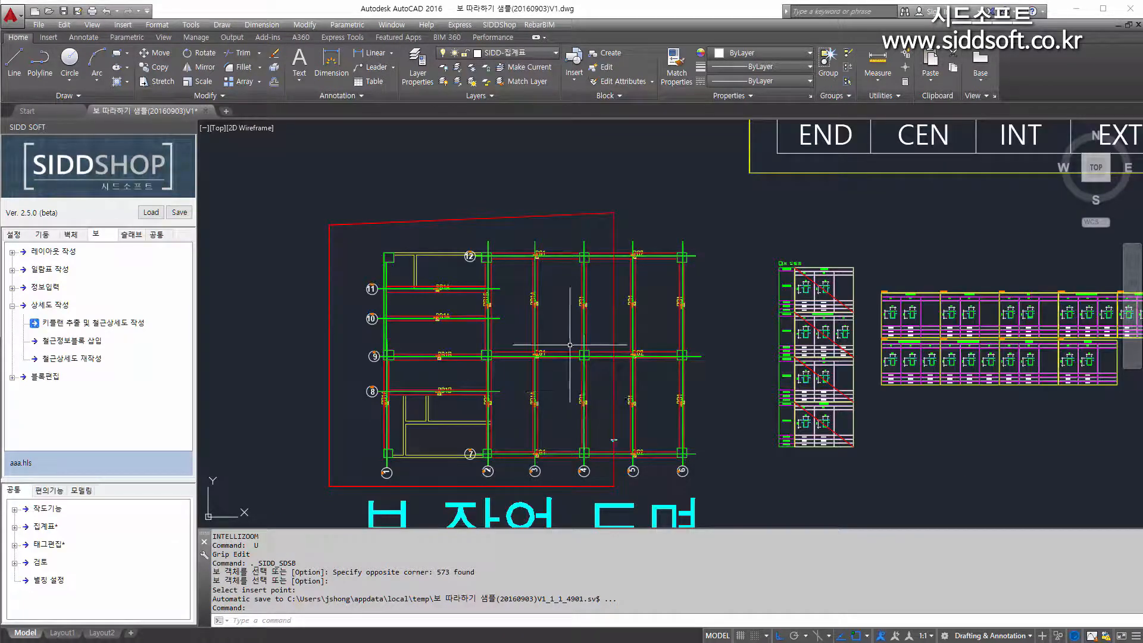
middle_drag(564, 325, 556, 214)
scroll(548, 223, down, 7)
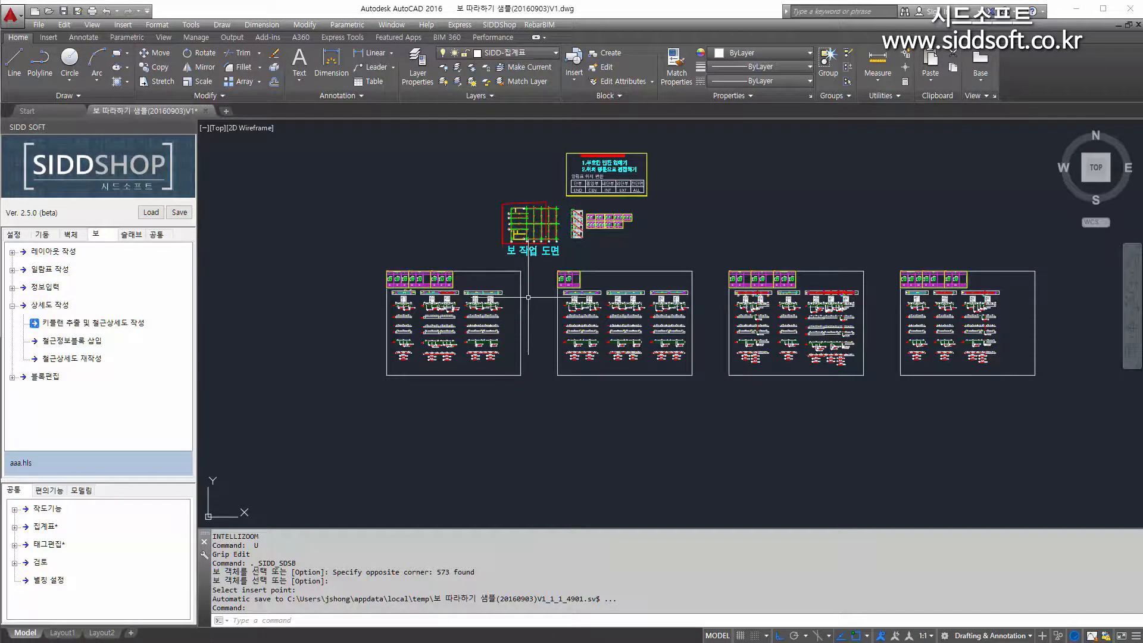
Examine the pour boundary line and its 선타설/후타설 marker between grids 4 and 5 on the beam plan.
scroll(527, 238, up, 2)
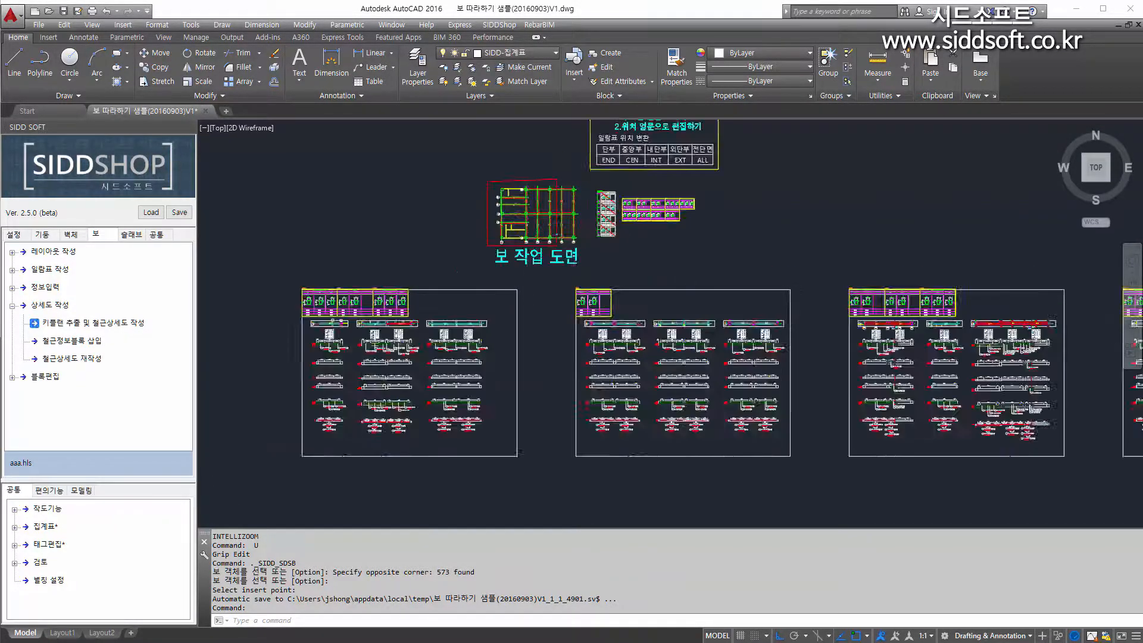
scroll(519, 227, up, 10)
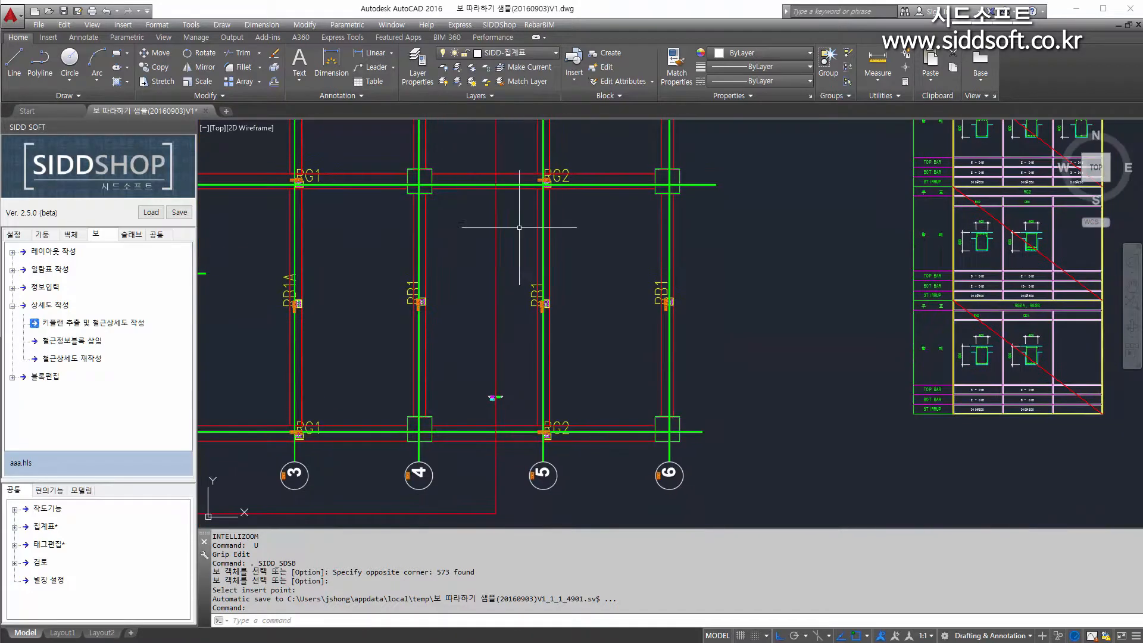
scroll(498, 357, up, 8)
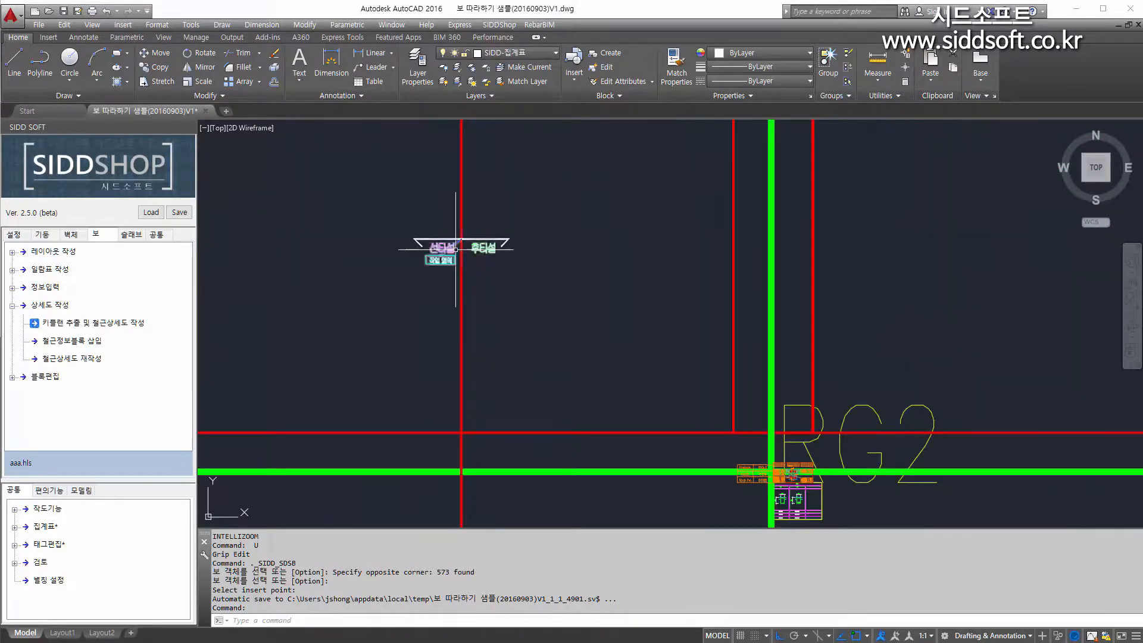
scroll(447, 253, up, 3)
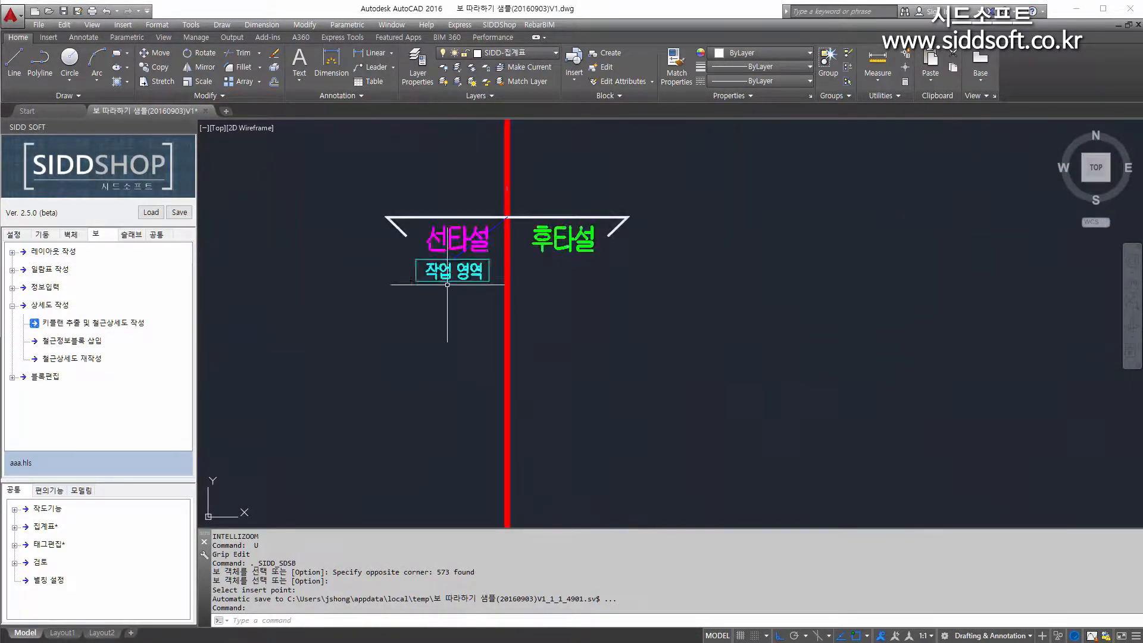
scroll(457, 283, down, 2)
middle_drag(439, 352, 438, 325)
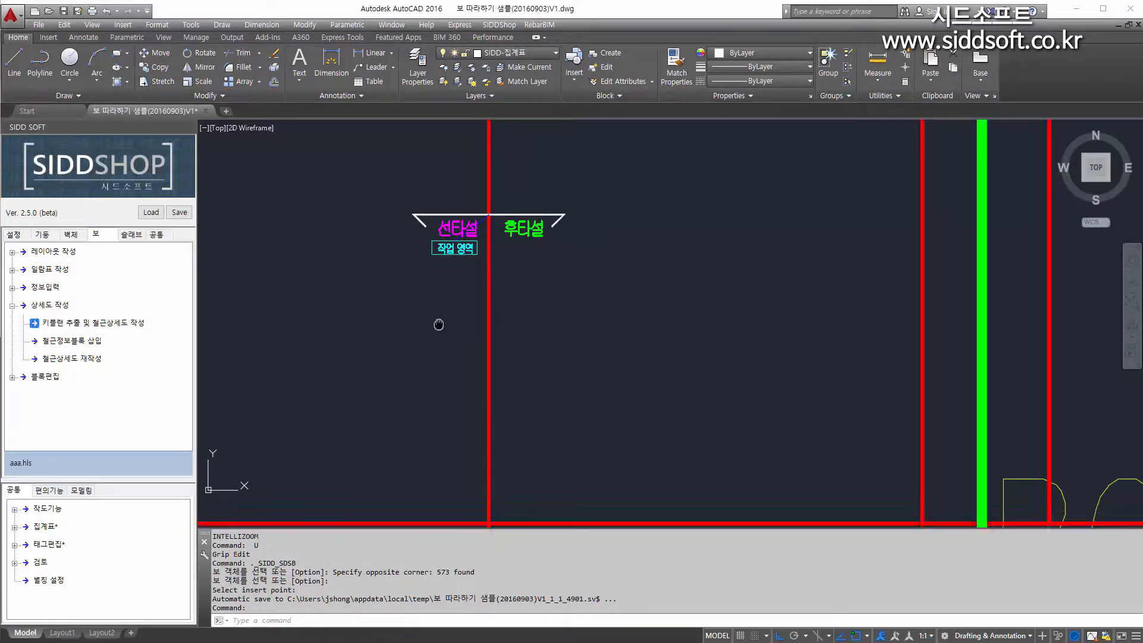
scroll(439, 325, down, 8)
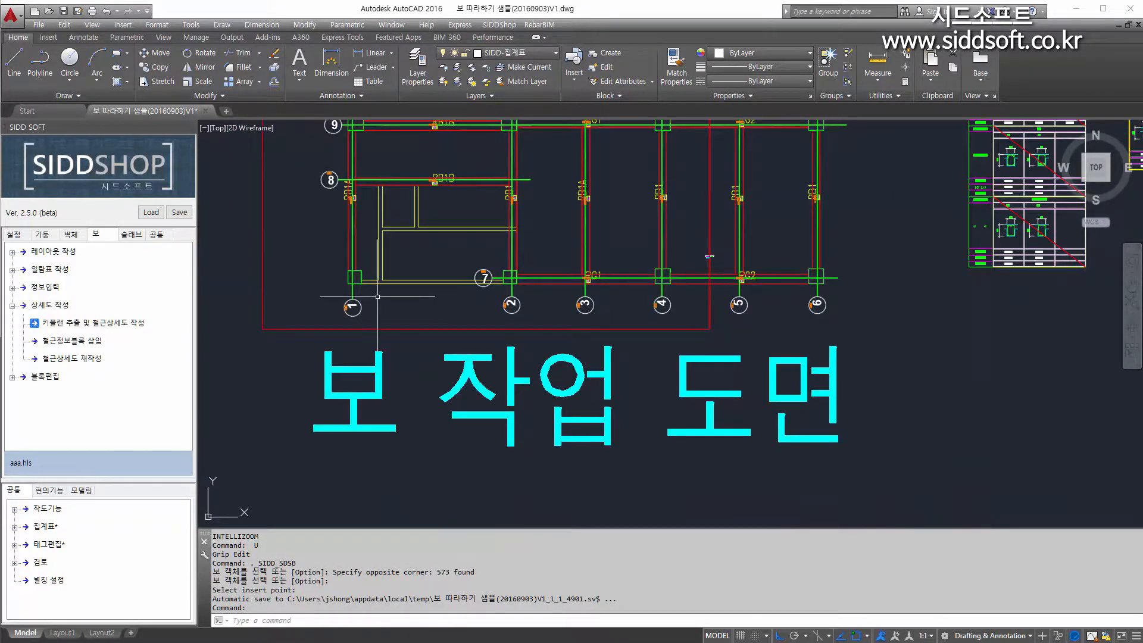
scroll(710, 256, up, 10)
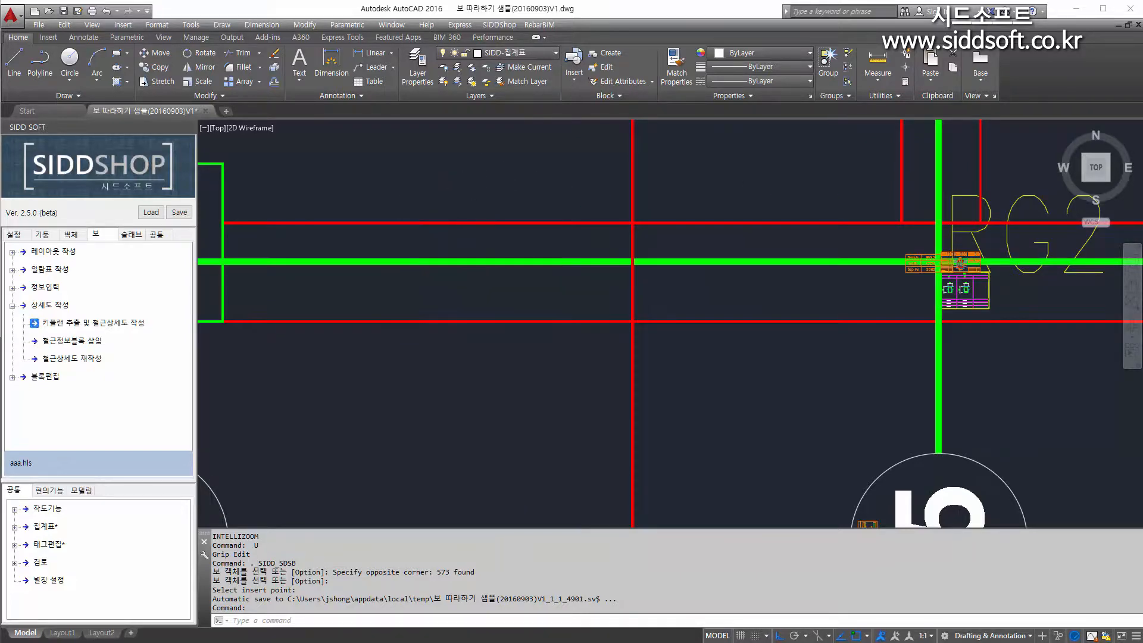
scroll(476, 263, down, 5)
scroll(476, 262, down, 6)
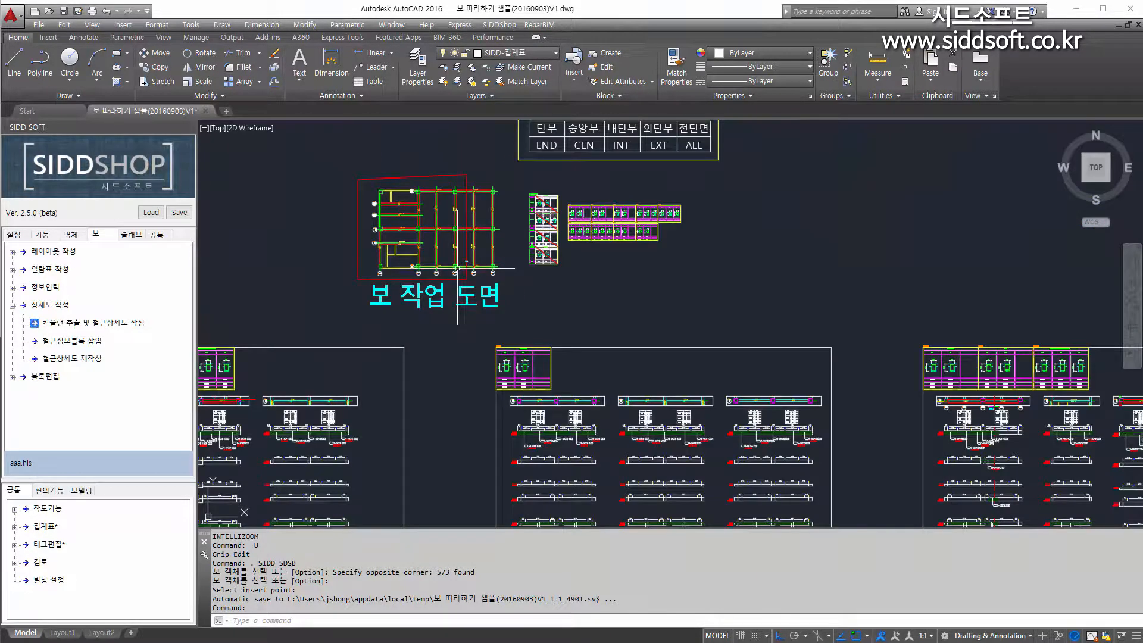
Examine the pour boundary marker between grids 4 and 5 on the third sheet's grid 7 key plan.
middle_drag(677, 363, 548, 237)
scroll(645, 317, up, 4)
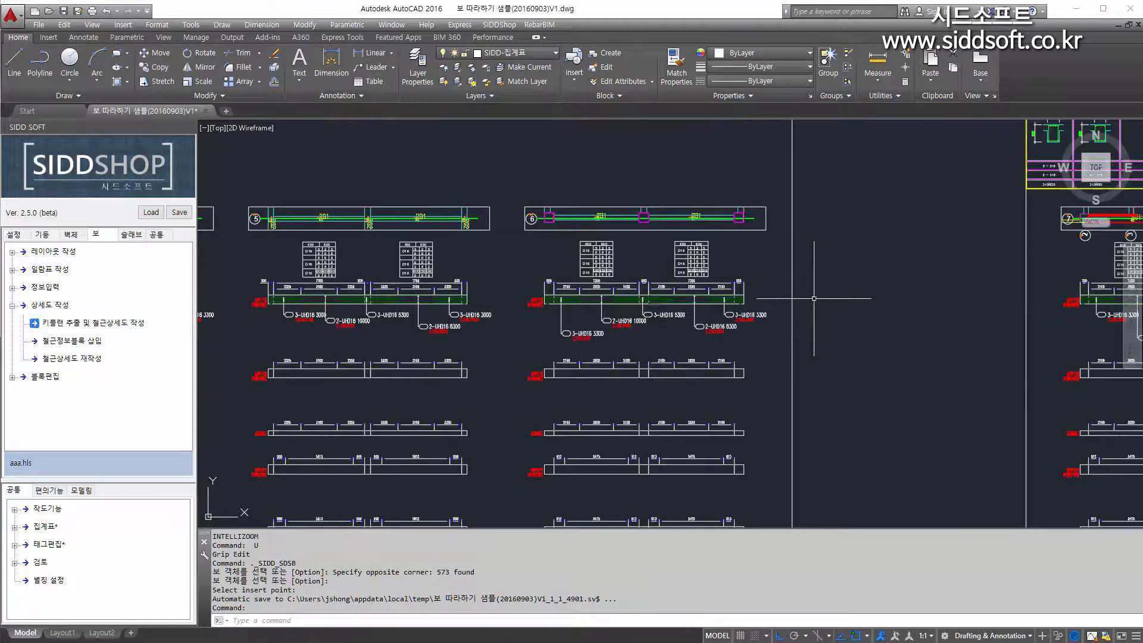
mouse_move(794, 298)
middle_down()
mouse_move(536, 268)
mouse_move(329, 263)
middle_up()
scroll(715, 170, up, 4)
middle_drag(695, 206, 593, 245)
scroll(601, 238, up, 4)
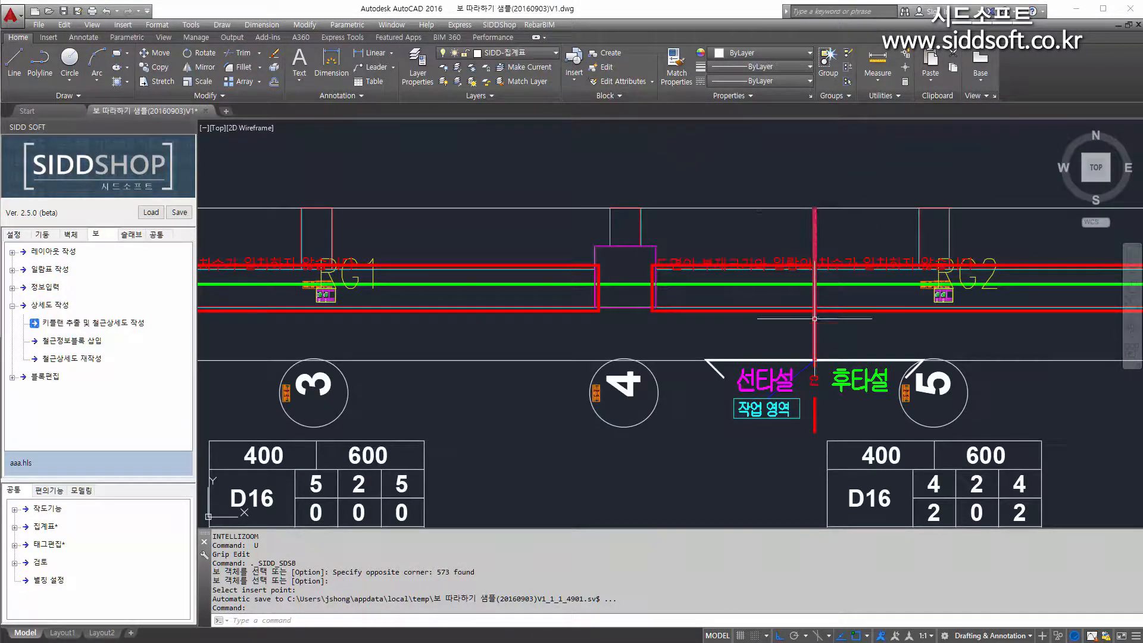
Examine how the third sheet's upper bars and their tags are detailed at the pour boundary line.
scroll(666, 210, down, 3)
middle_drag(712, 242, 676, 122)
scroll(712, 216, down, 3)
scroll(672, 263, up, 8)
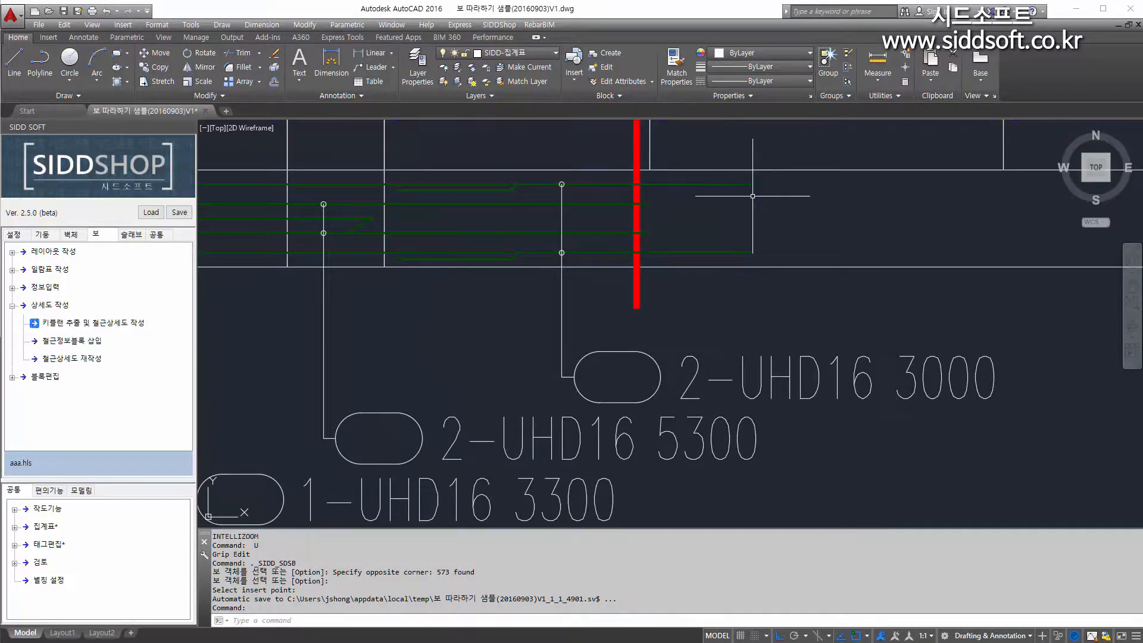
scroll(753, 193, down, 8)
middle_drag(757, 212, 691, 241)
scroll(691, 241, up, 4)
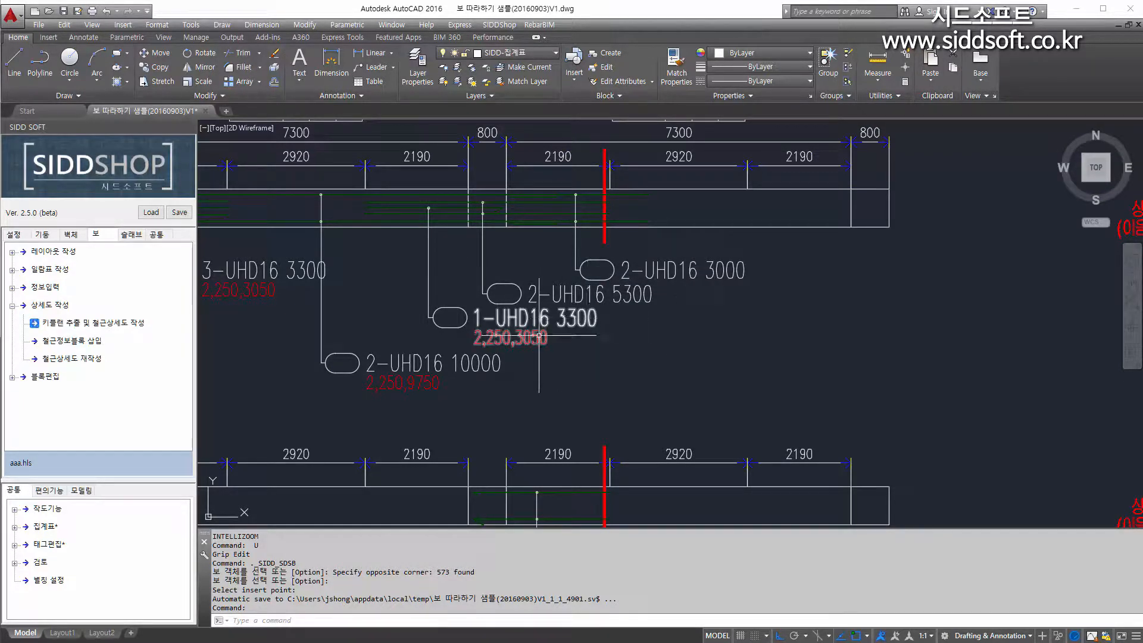
scroll(462, 366, down, 5)
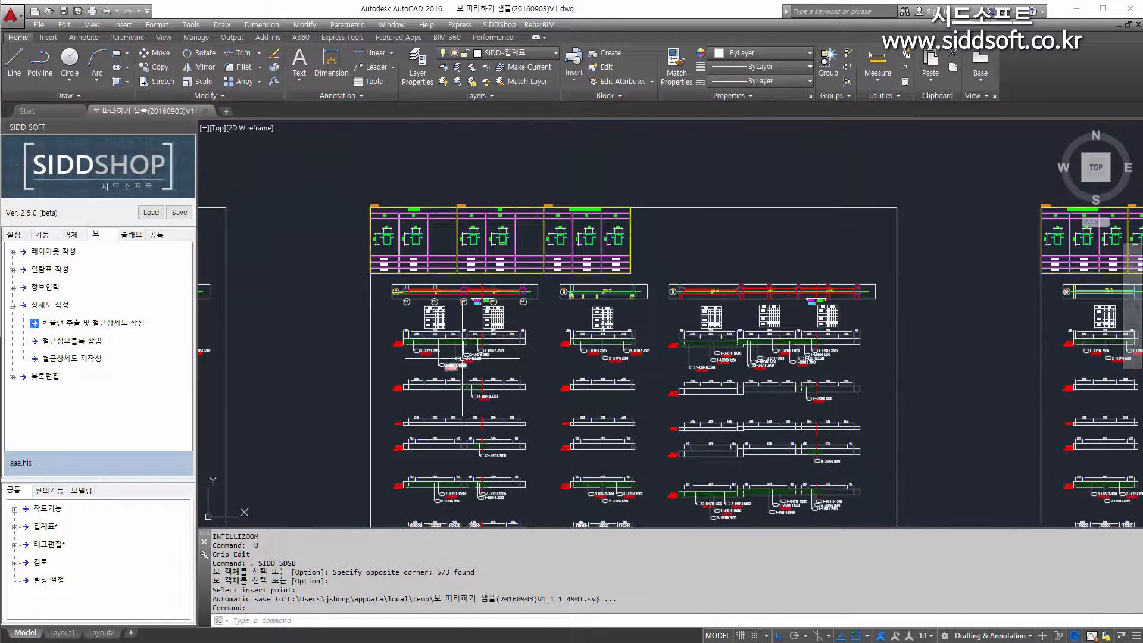
middle_drag(458, 326, 526, 287)
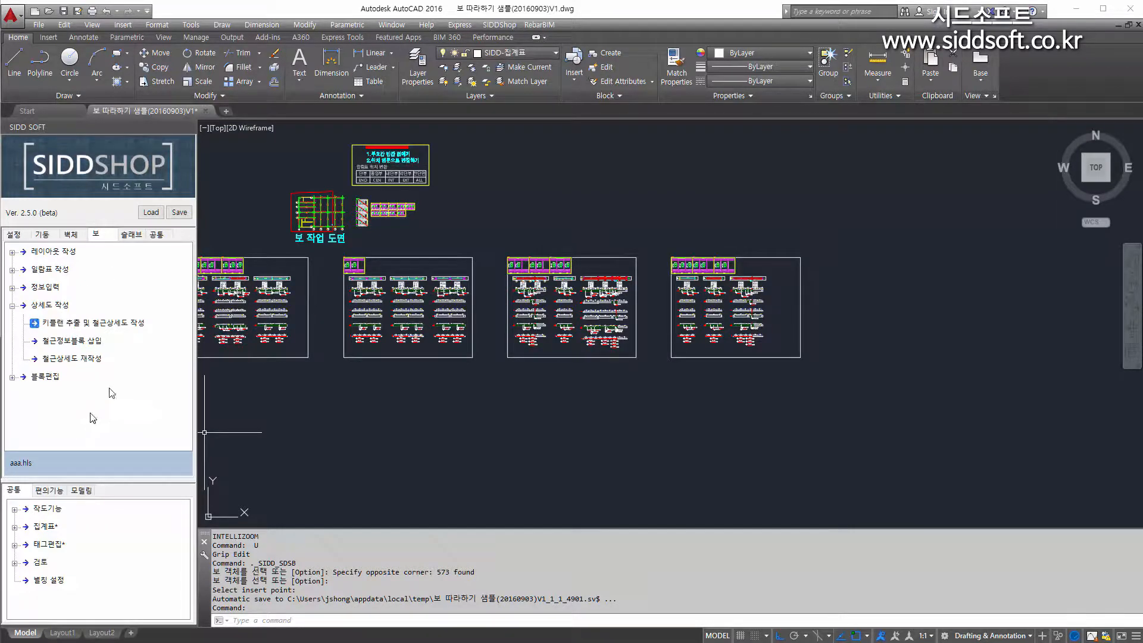
Start the rebar summary table command (철근 집계표 생성) and use the plan title "보 작업 도면" as the table title.
click(156, 236)
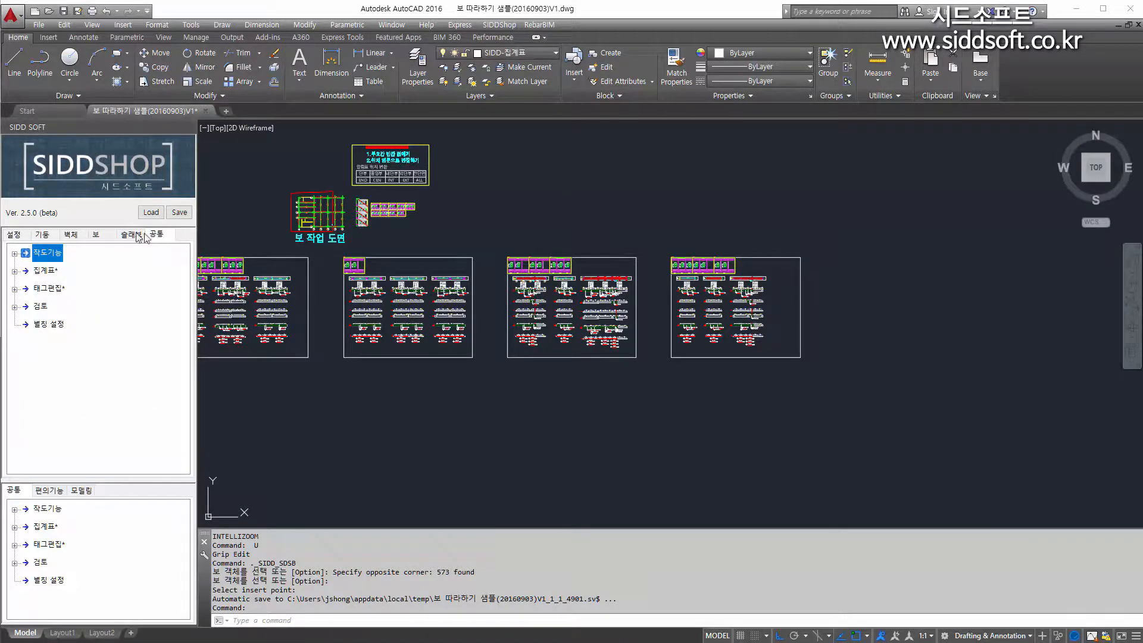
double_click(41, 272)
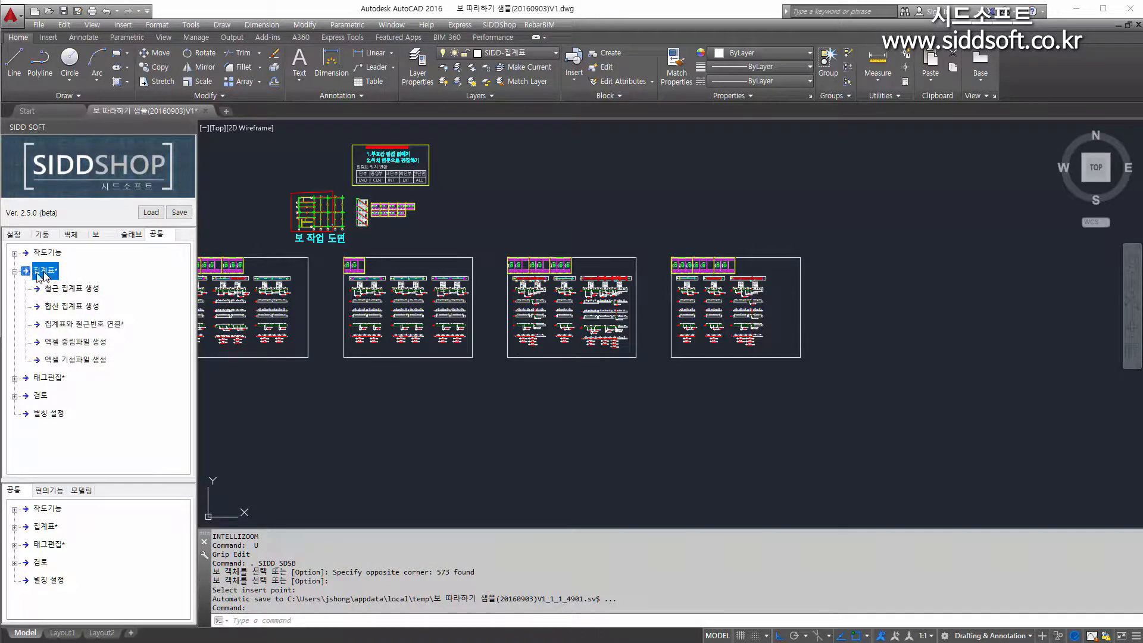
double_click(78, 290)
scroll(303, 428, down, 2)
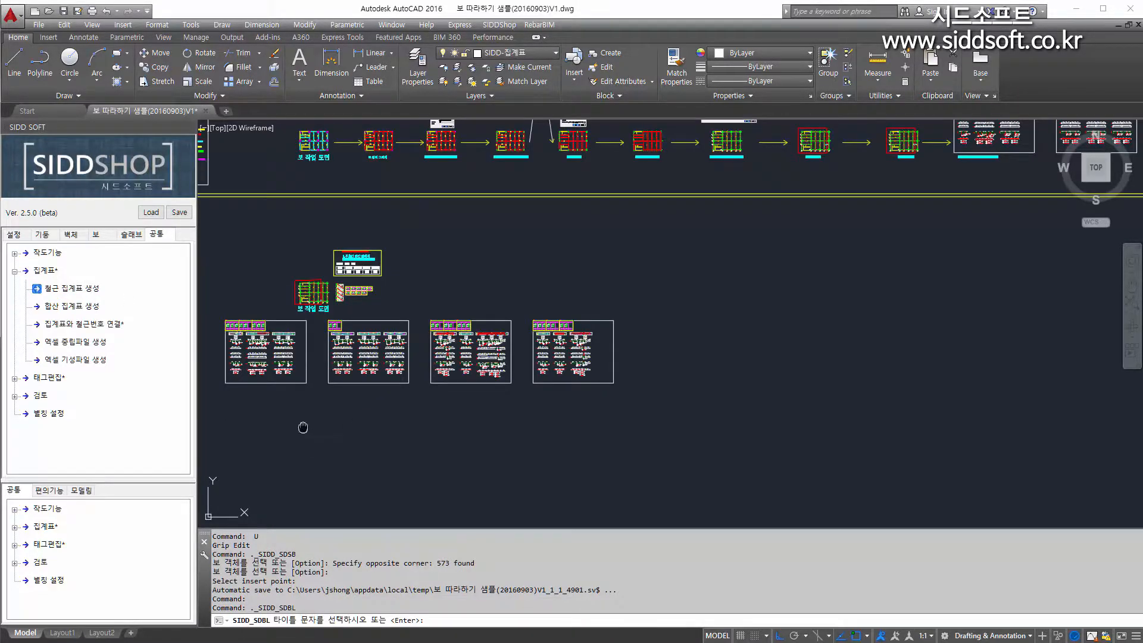
middle_drag(303, 427, 356, 416)
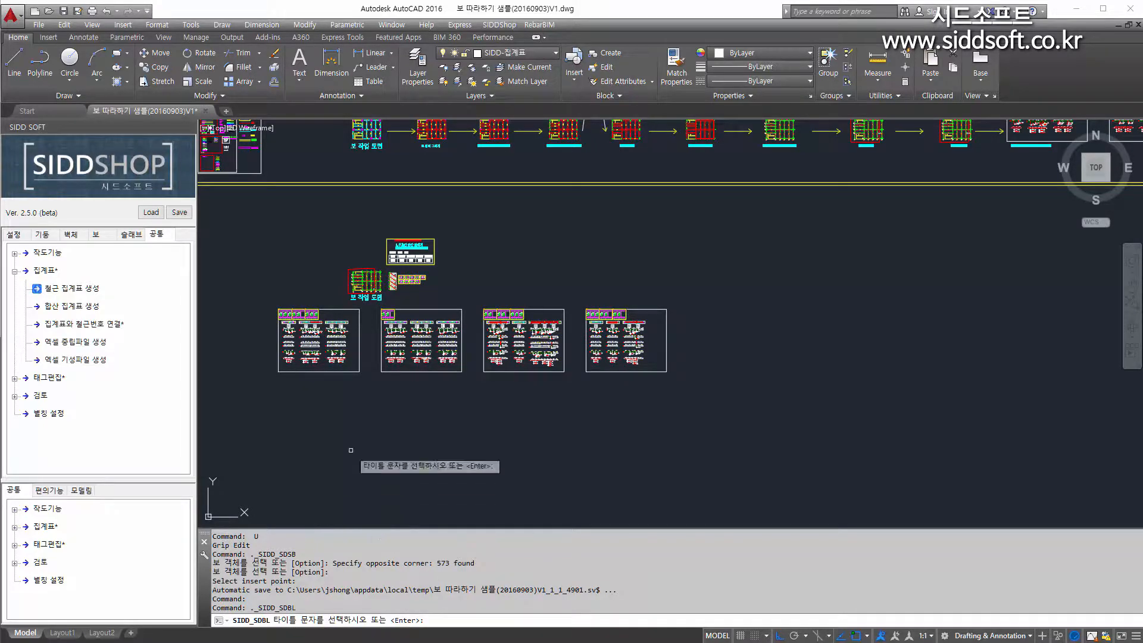
scroll(331, 400, up, 2)
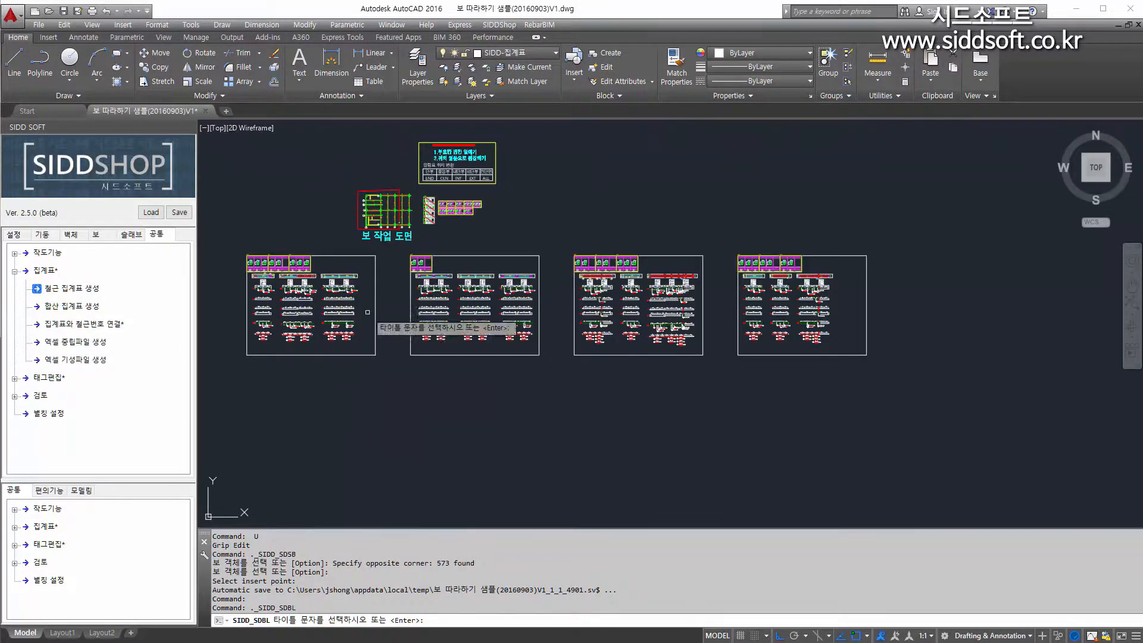
scroll(427, 173, up, 2)
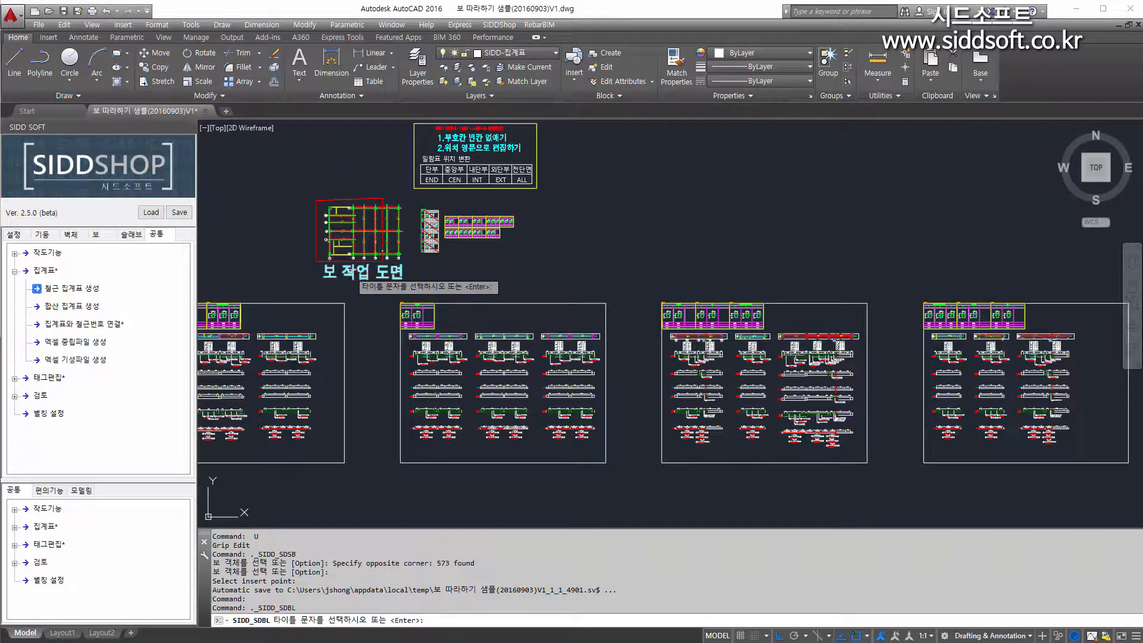
click(349, 272)
Select the rebar tags across all four detail sheets and insert the summary table just beside the fourth sheet.
scroll(354, 323, down, 2)
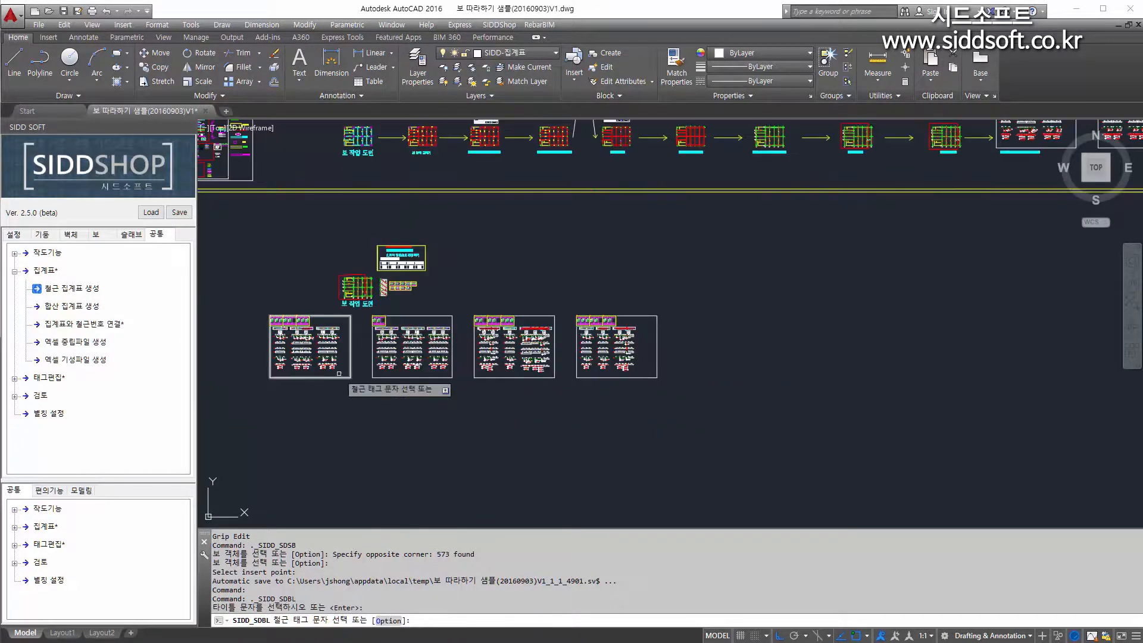
scroll(324, 411, up, 2)
scroll(274, 394, up, 1)
scroll(274, 394, up, 8)
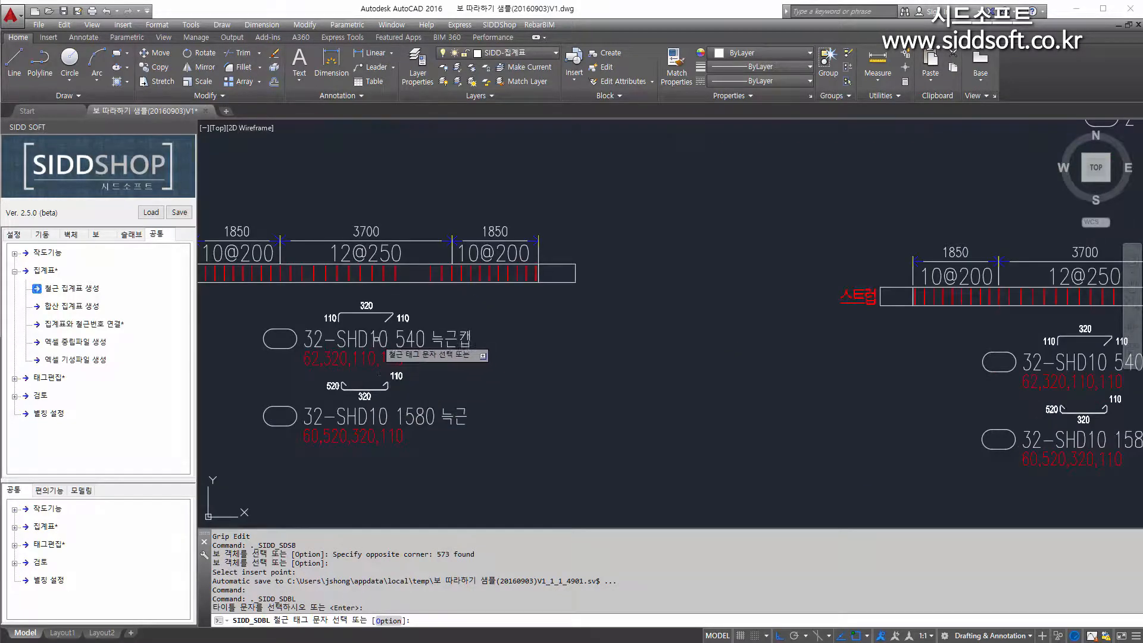
scroll(377, 349, down, 8)
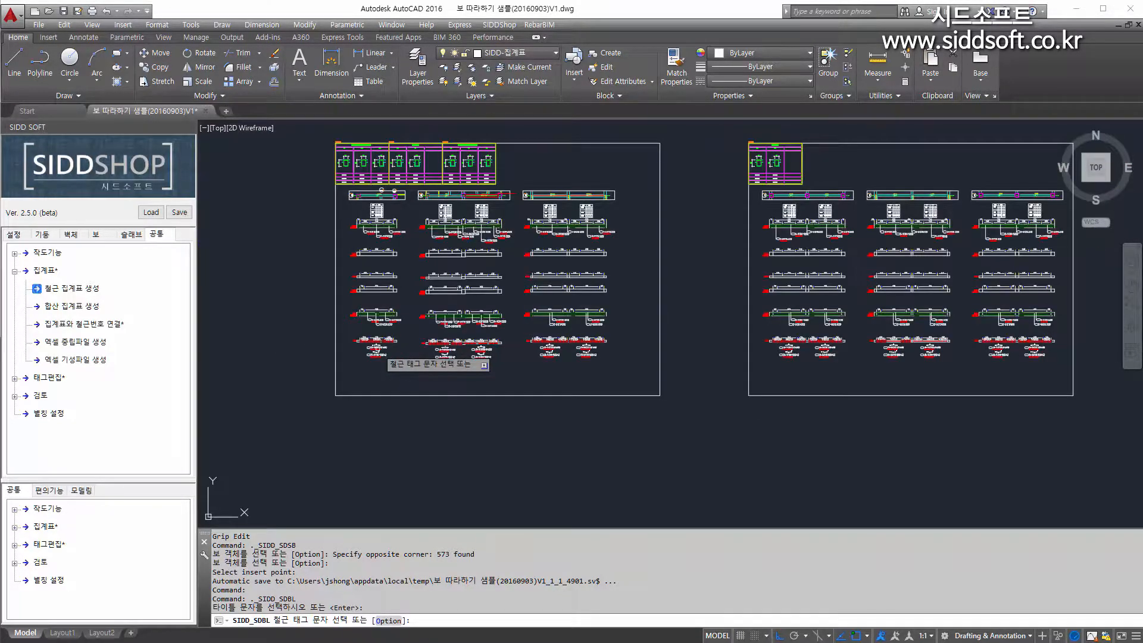
click(249, 262)
click(919, 400)
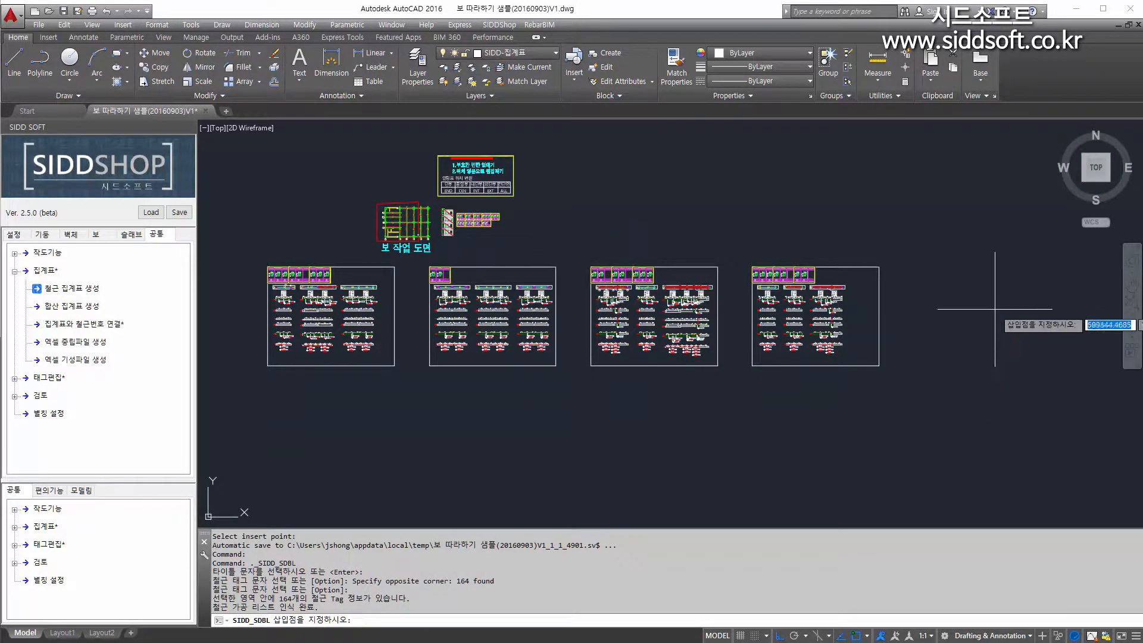
middle_drag(926, 319, 811, 327)
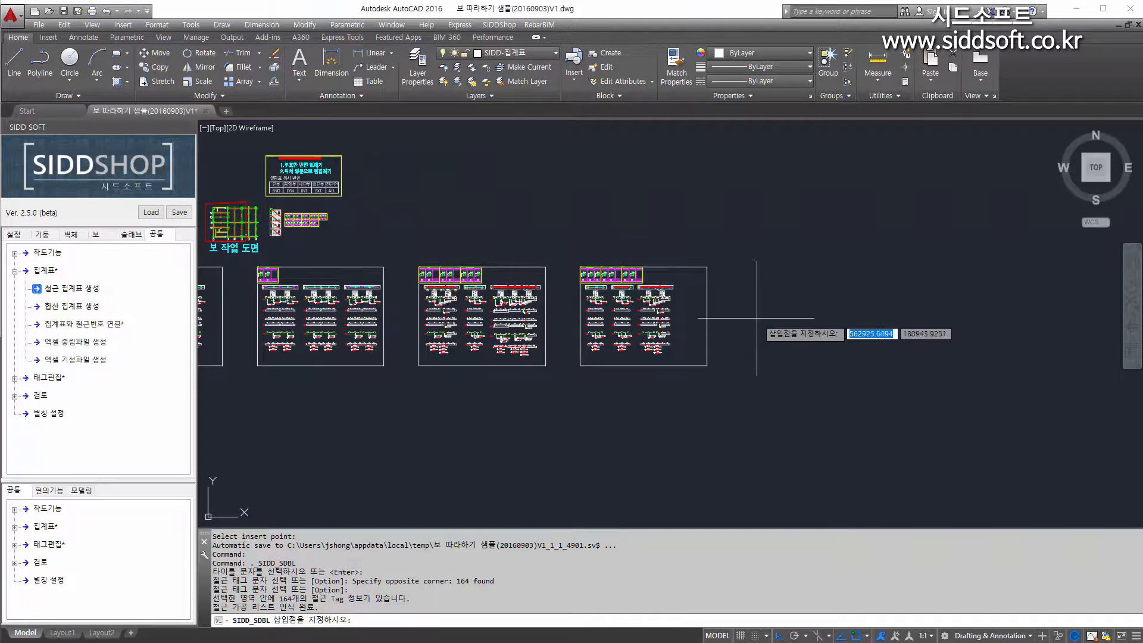
click(726, 290)
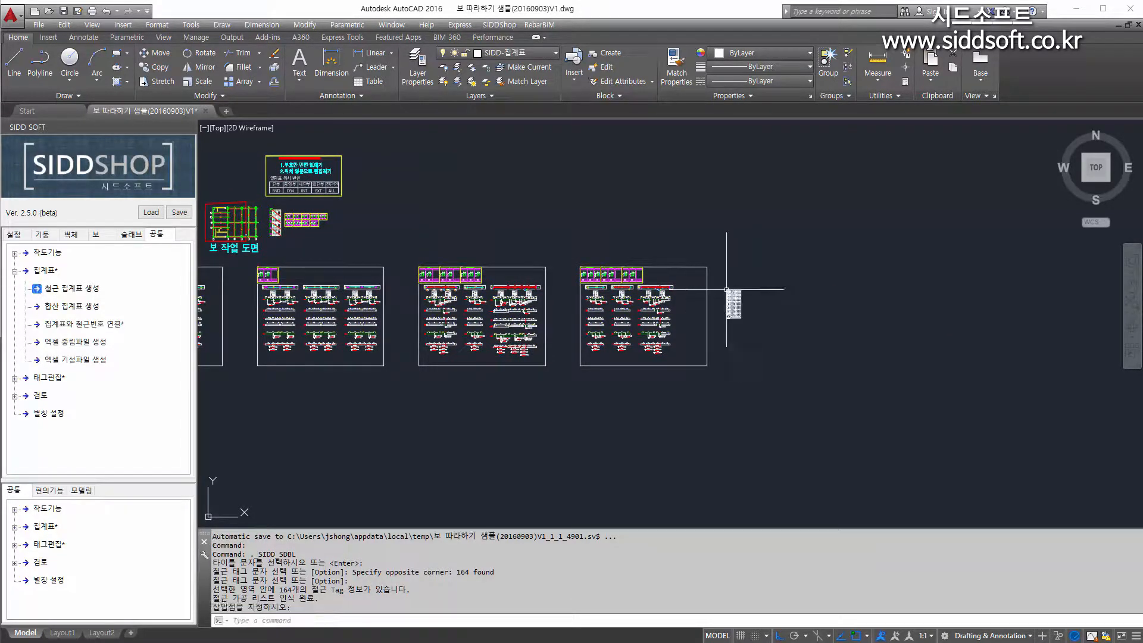
Examine the rebar summary table from its title and bar rows down to the subtotals and grand total.
scroll(727, 290, up, 5)
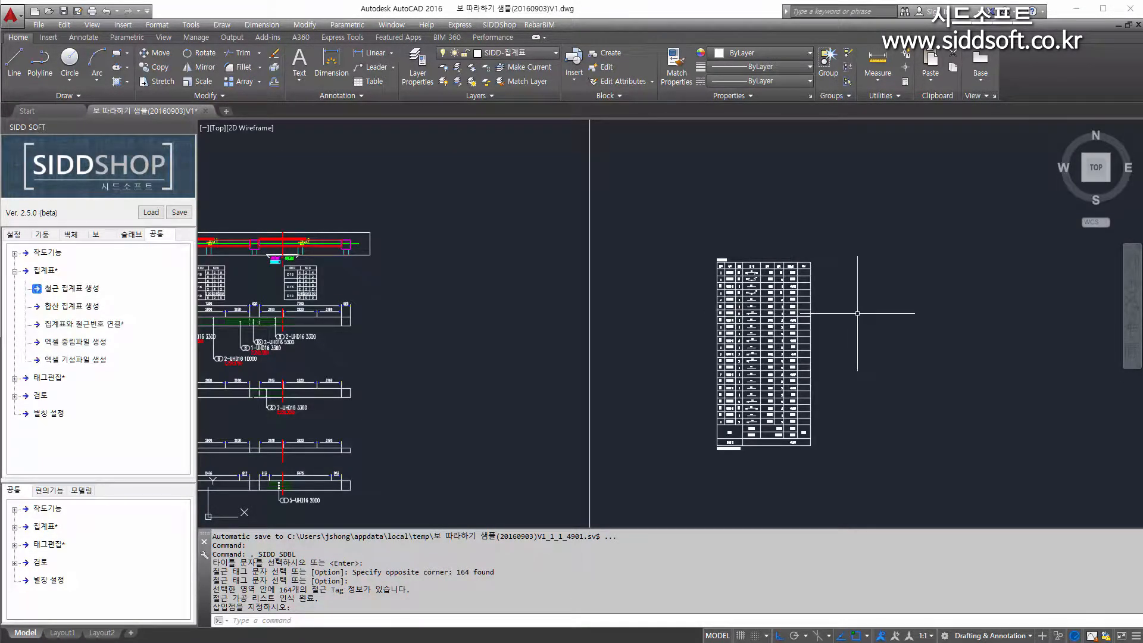
middle_drag(874, 319, 649, 225)
scroll(585, 195, up, 6)
scroll(584, 195, up, 2)
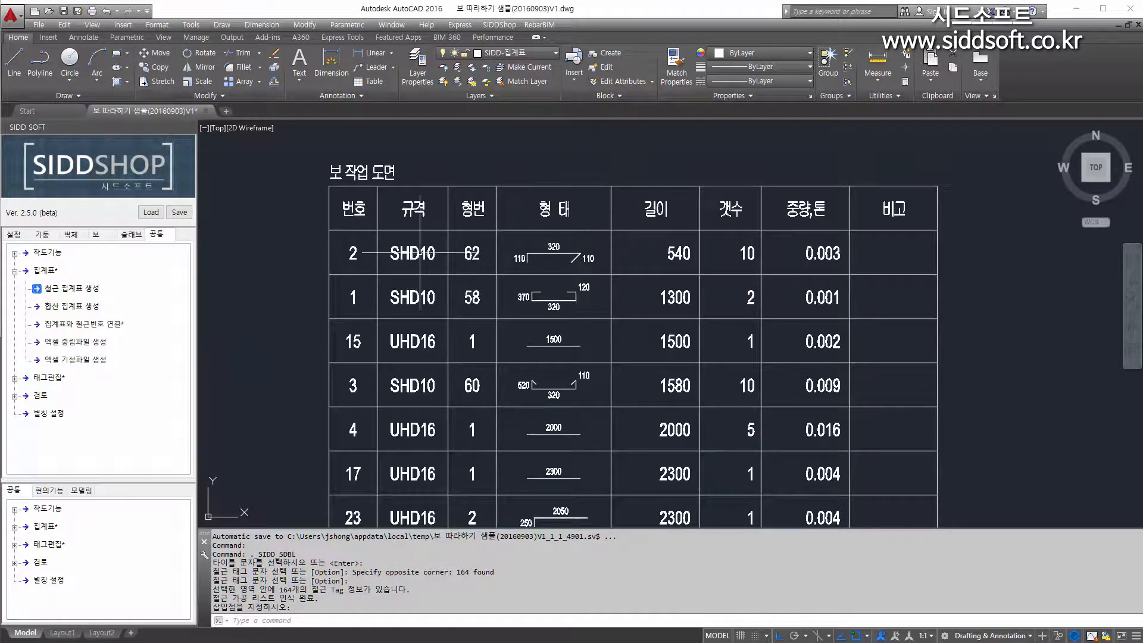
scroll(452, 252, down, 8)
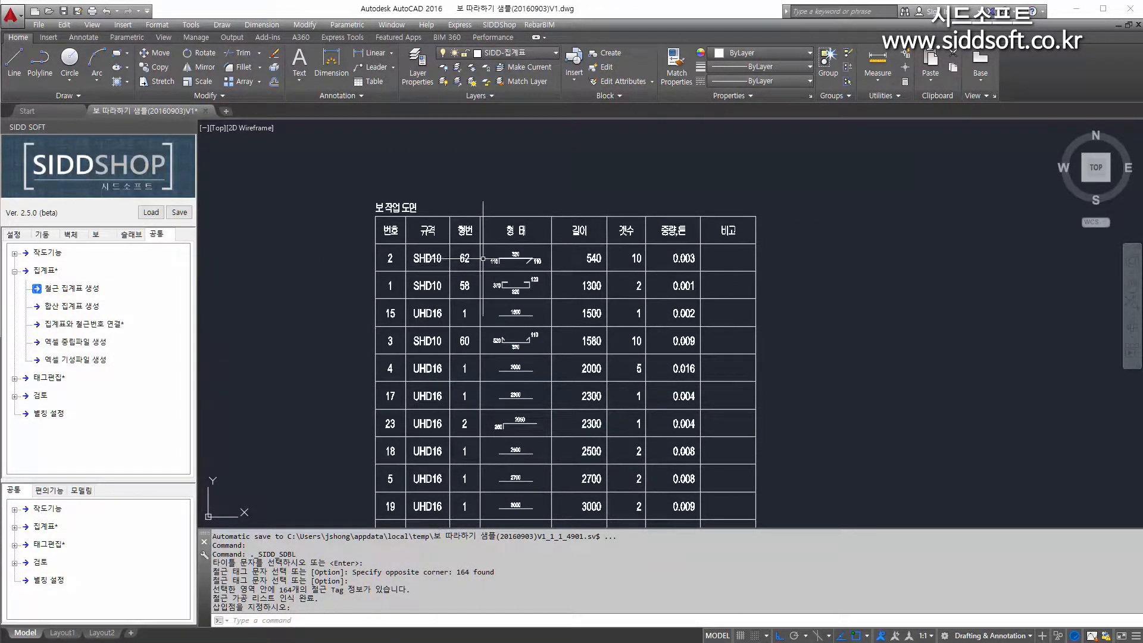
scroll(520, 420, up, 8)
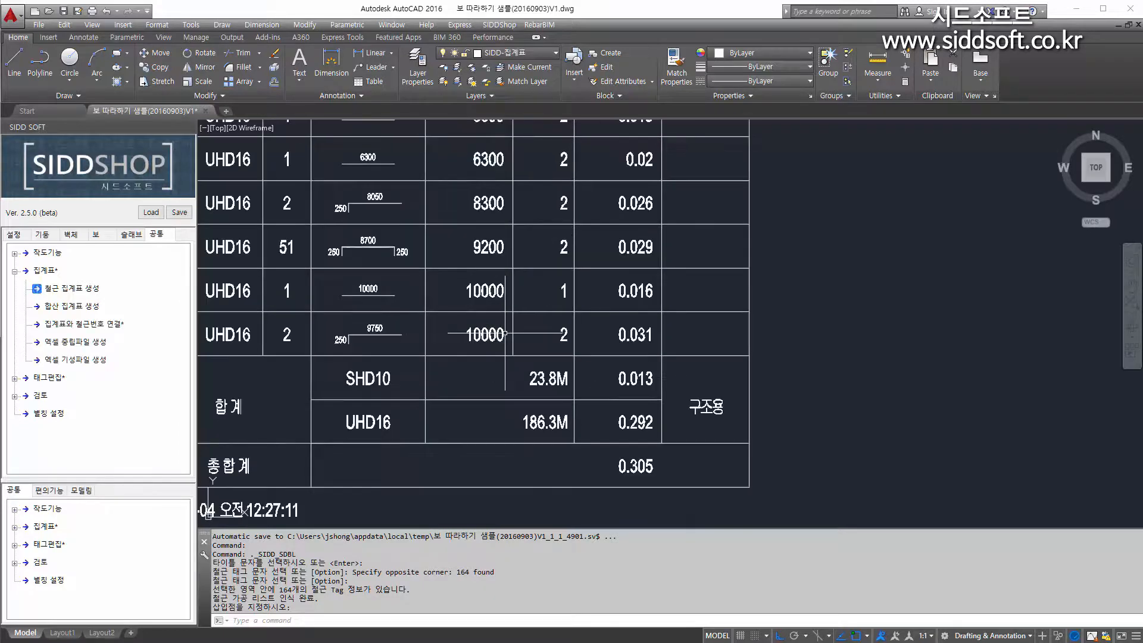
scroll(640, 466, down, 3)
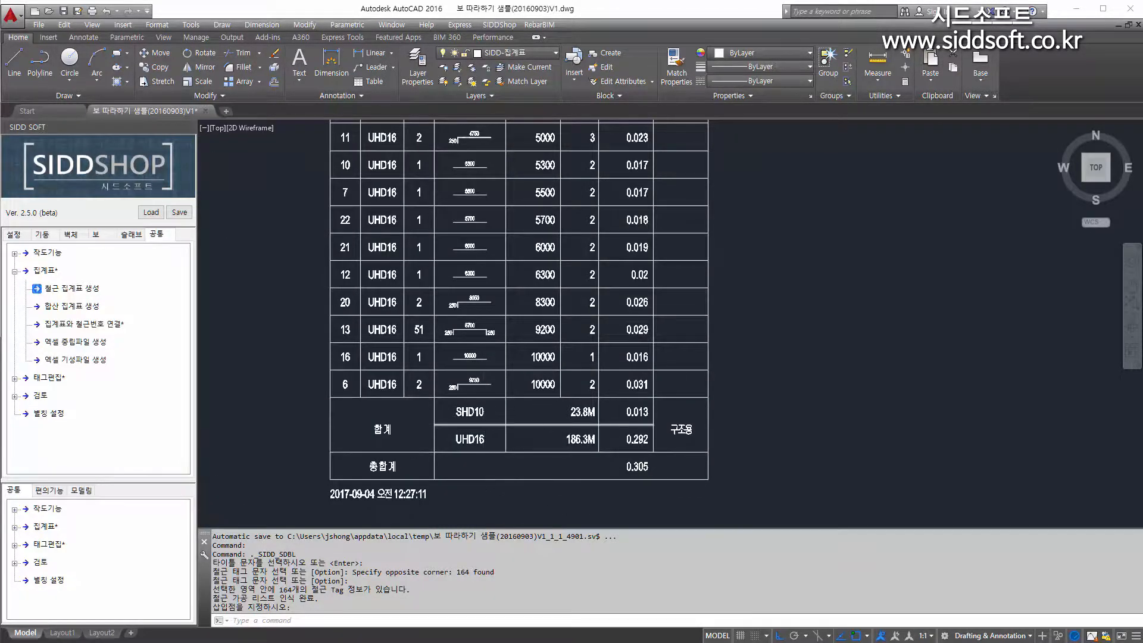
scroll(477, 453, up, 5)
scroll(466, 405, down, 2)
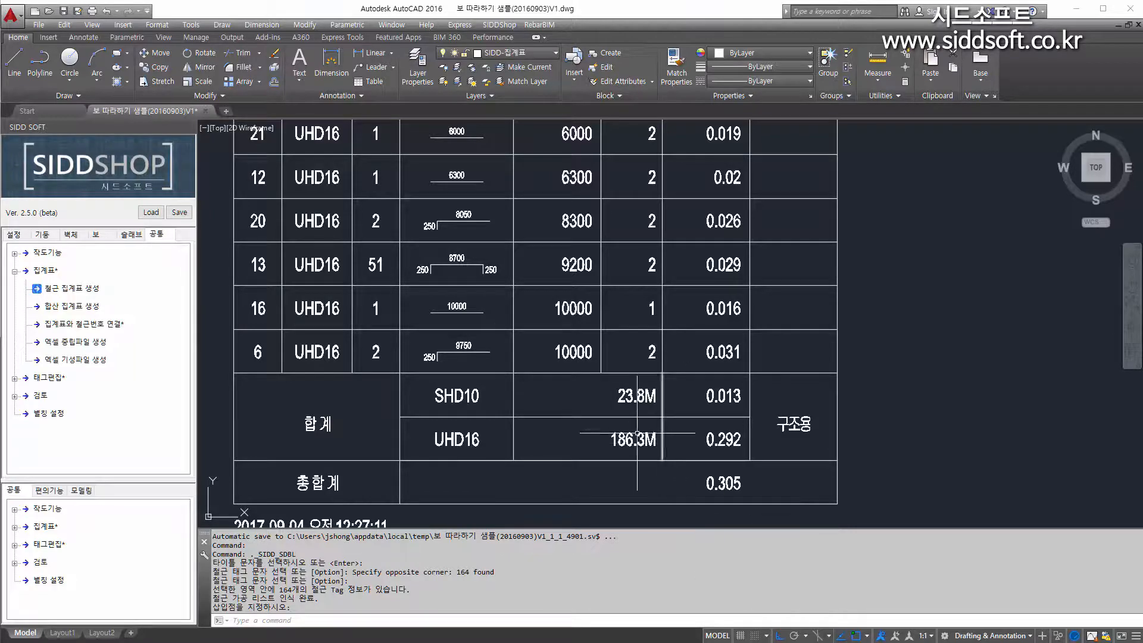
Review the four detail sheets together with the summary table and bring up the beam (보) commands again.
scroll(655, 353, down, 5)
middle_drag(545, 410, 838, 394)
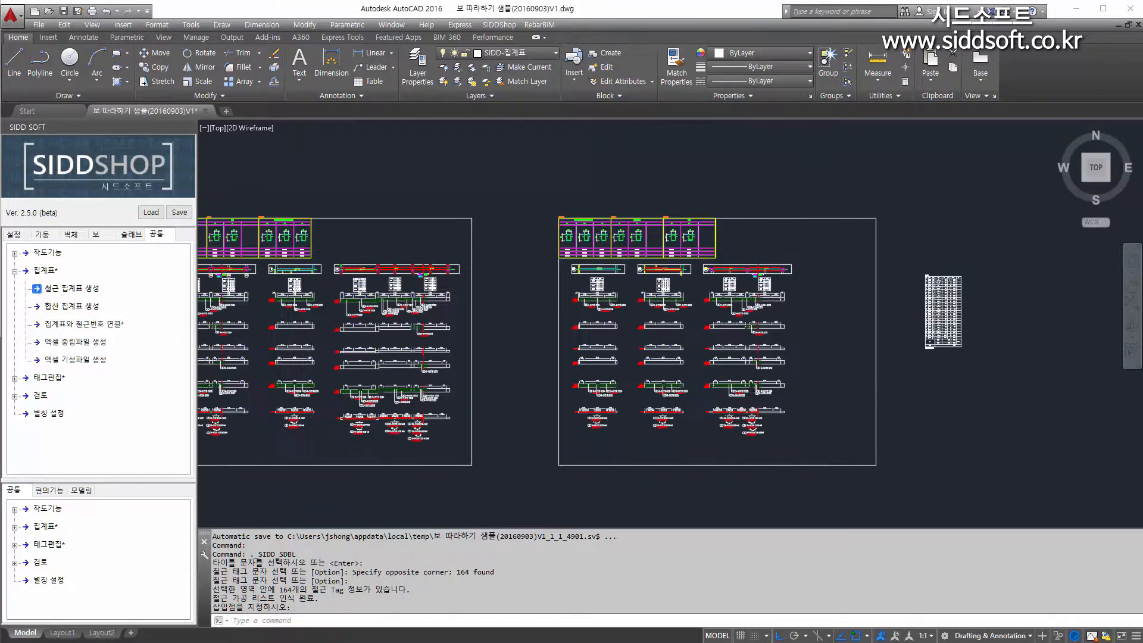
scroll(799, 393, down, 3)
scroll(595, 370, down, 2)
middle_drag(595, 370, 828, 351)
middle_drag(727, 333, 541, 356)
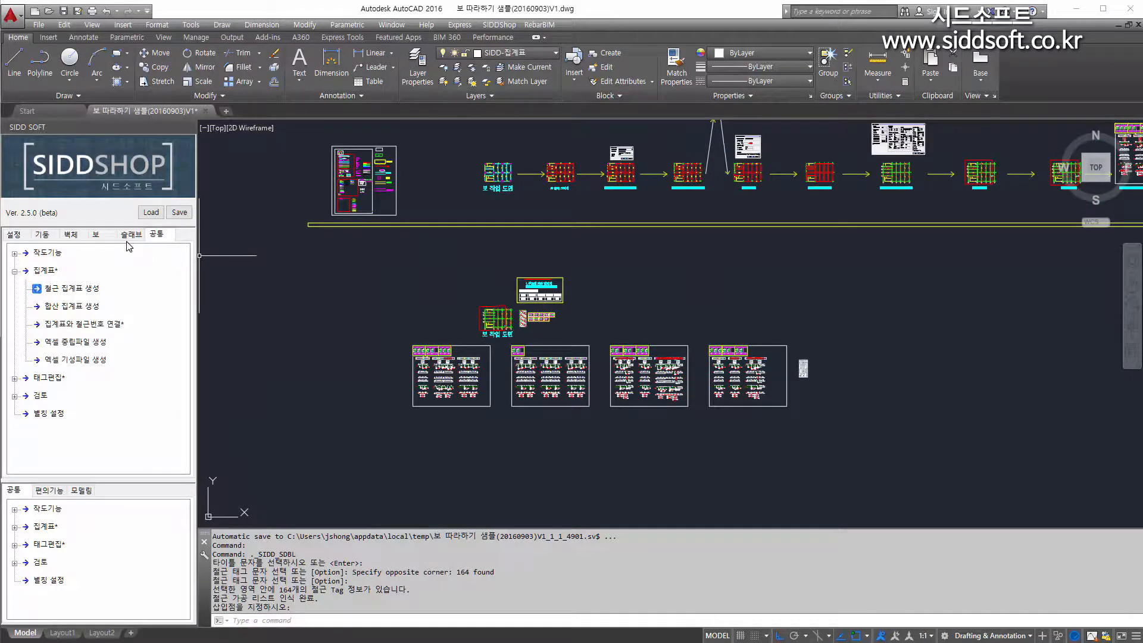
click(96, 235)
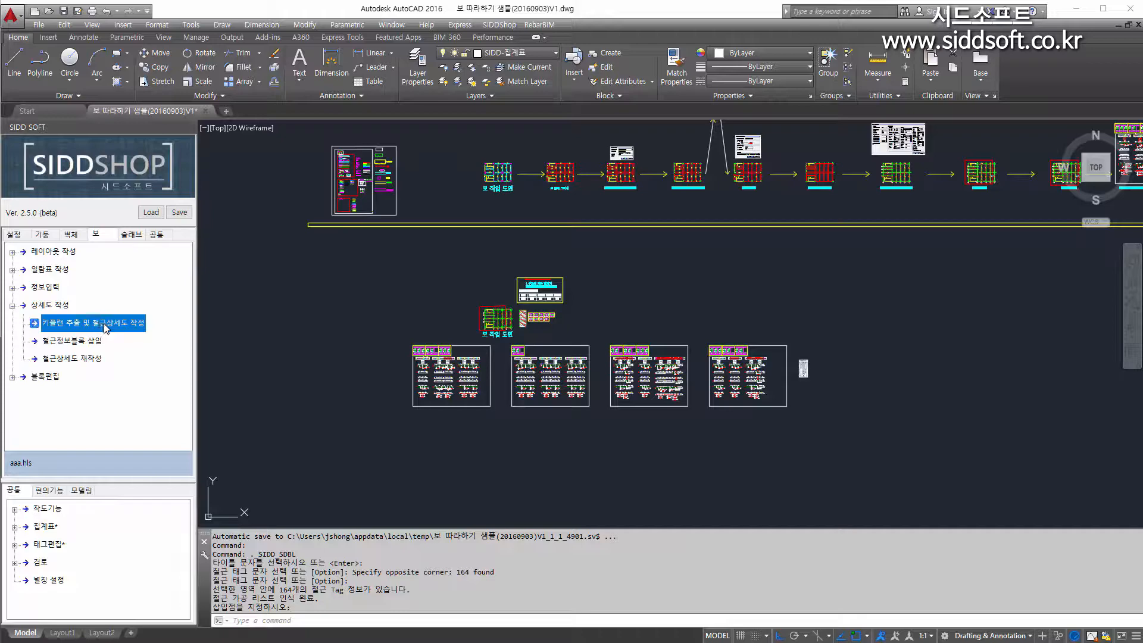
View the key plan trim options of the key plan and rebar detail command, close them, and inspect the RB1A key plan.
click(106, 326)
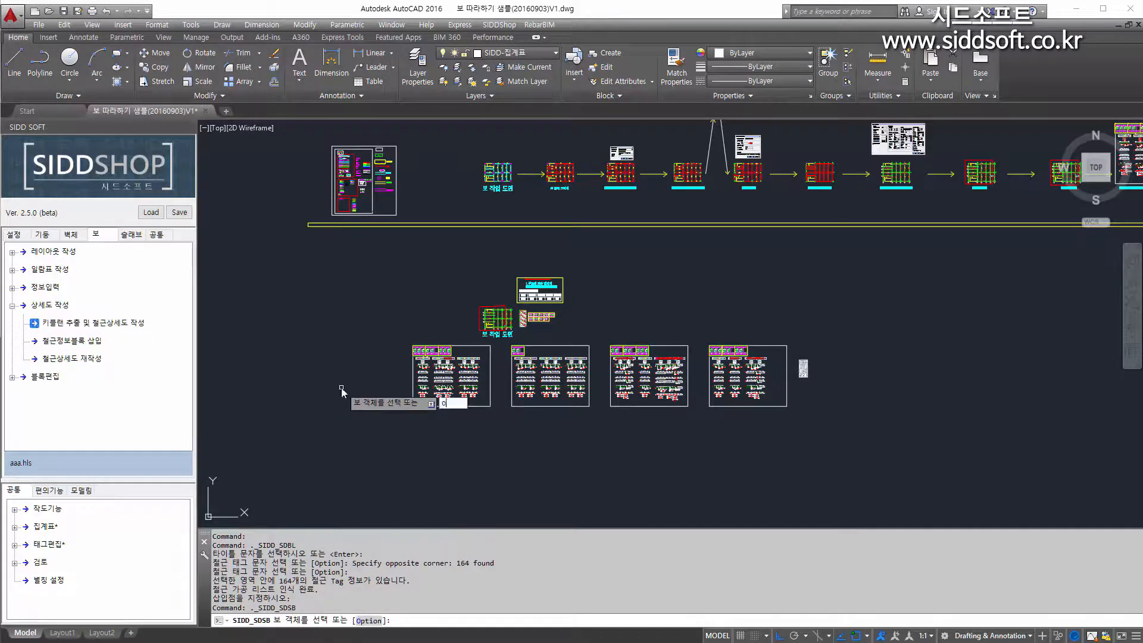
text(o)
key(Return)
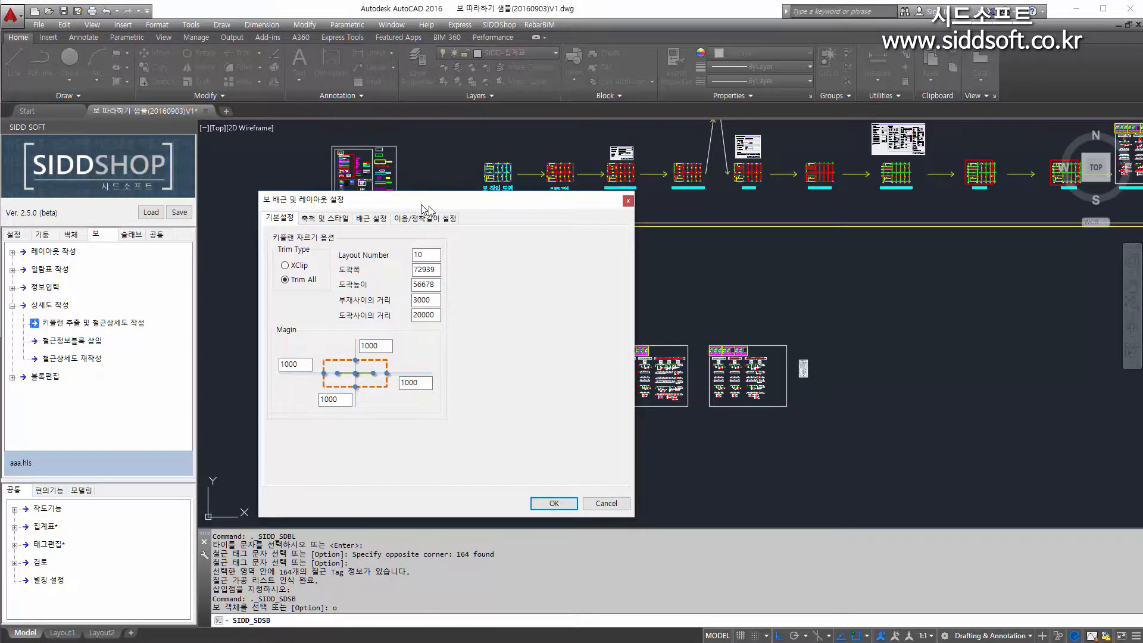
drag(421, 206, 760, 210)
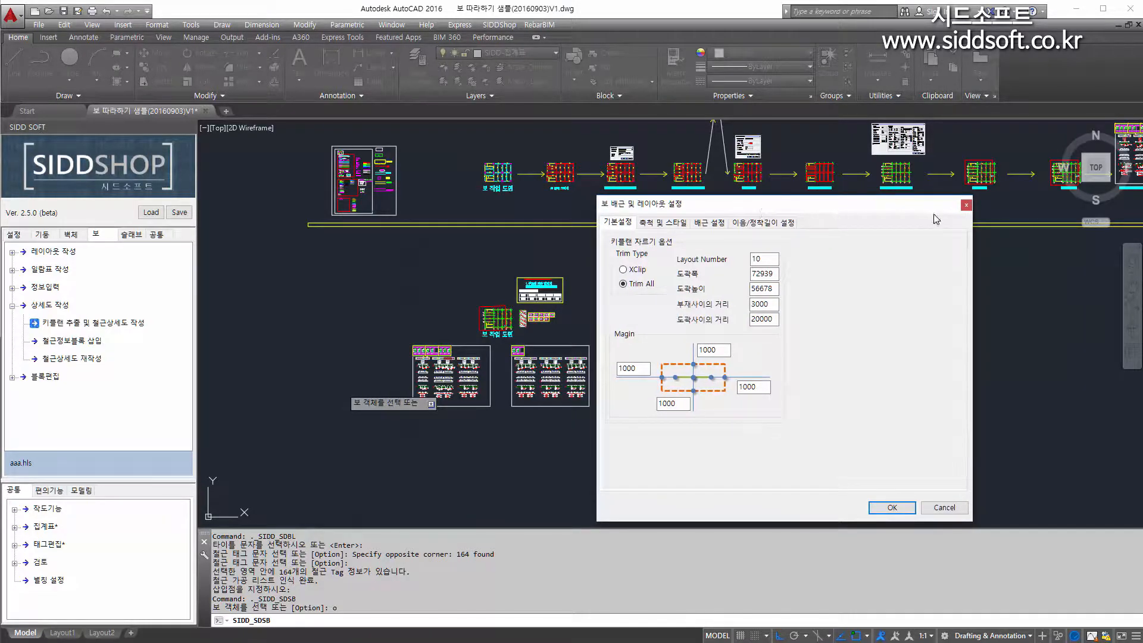
click(966, 204)
scroll(479, 351, up, 5)
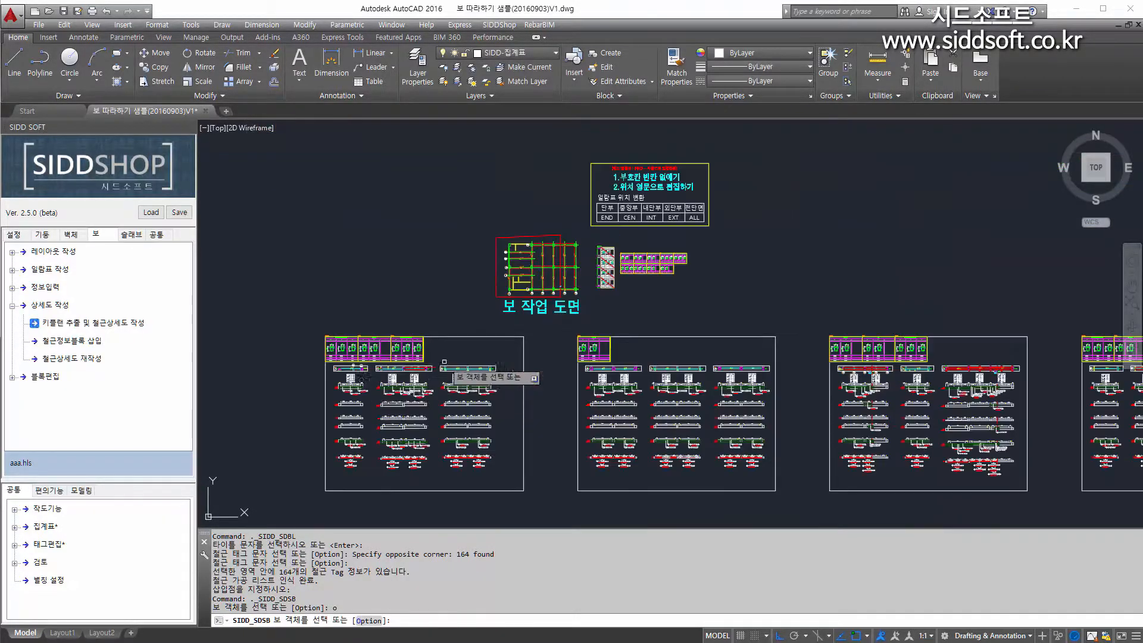
scroll(326, 383, up, 3)
scroll(360, 351, up, 3)
scroll(345, 363, up, 3)
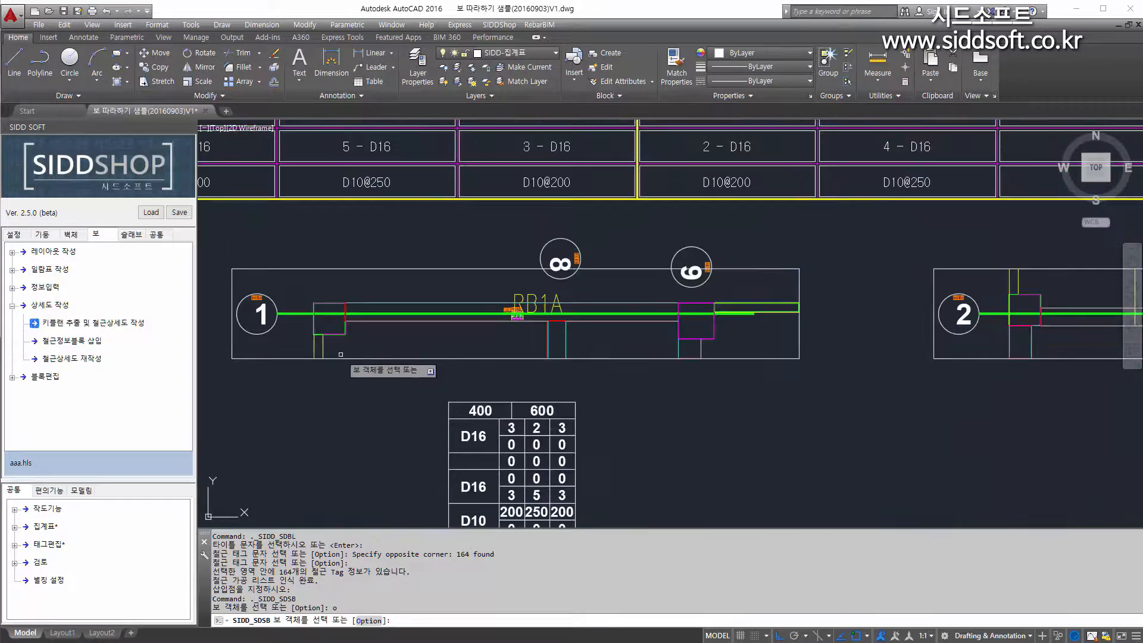
Reopen the beam rebar and layout settings (보 배근 및 레이아웃 설정), review the basic and scale and style options, and cancel.
click(141, 323)
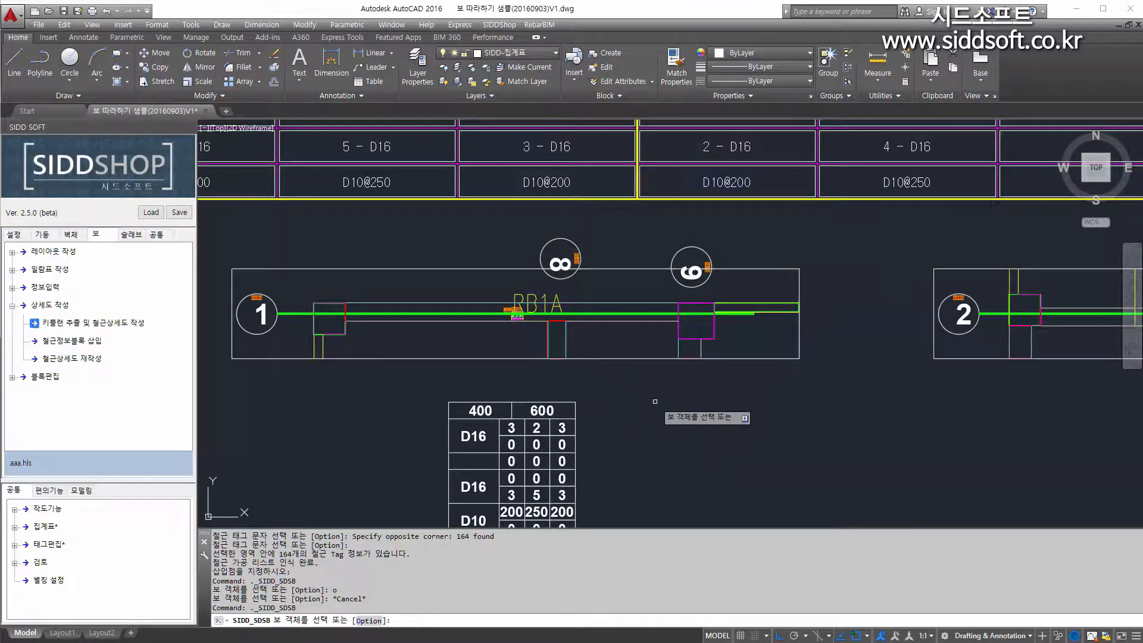
text(o)
key(Return)
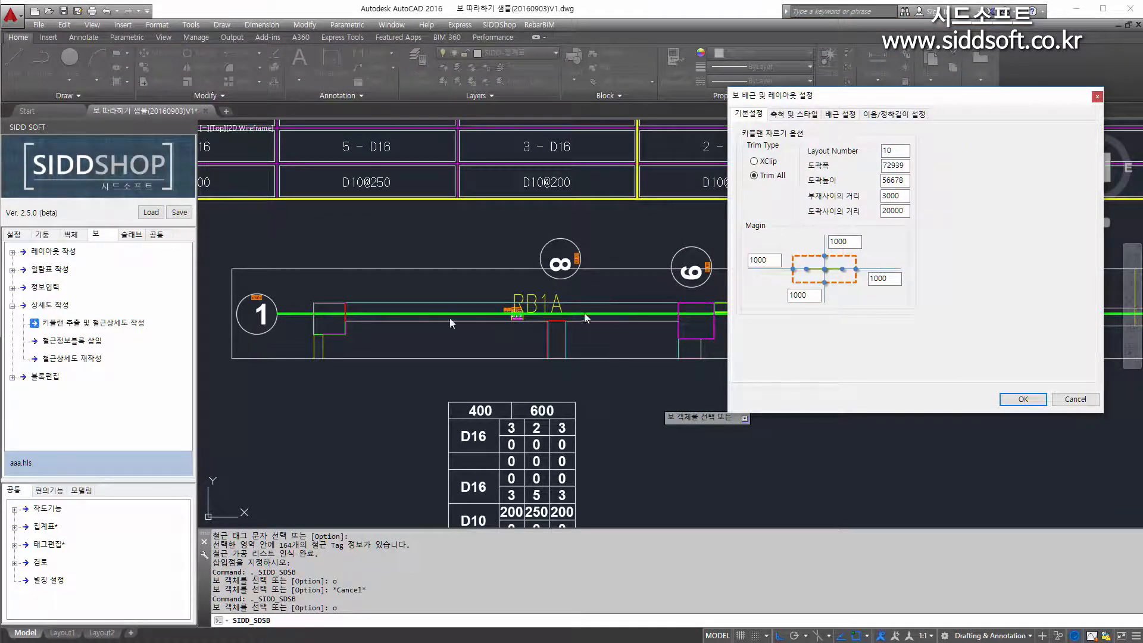
drag(951, 97, 976, 161)
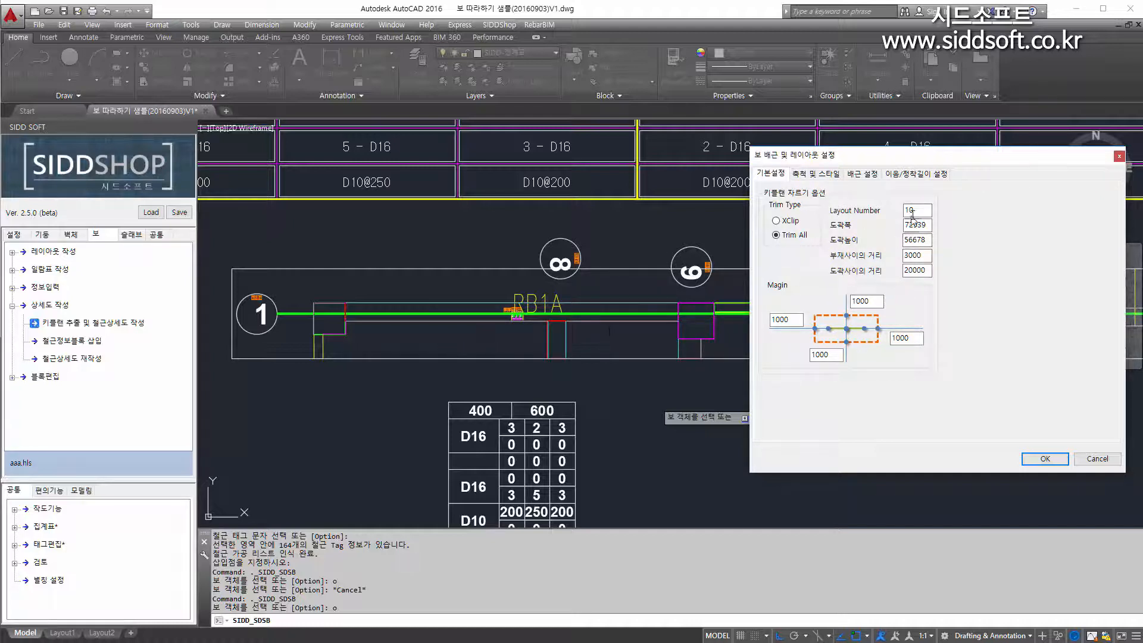
click(805, 174)
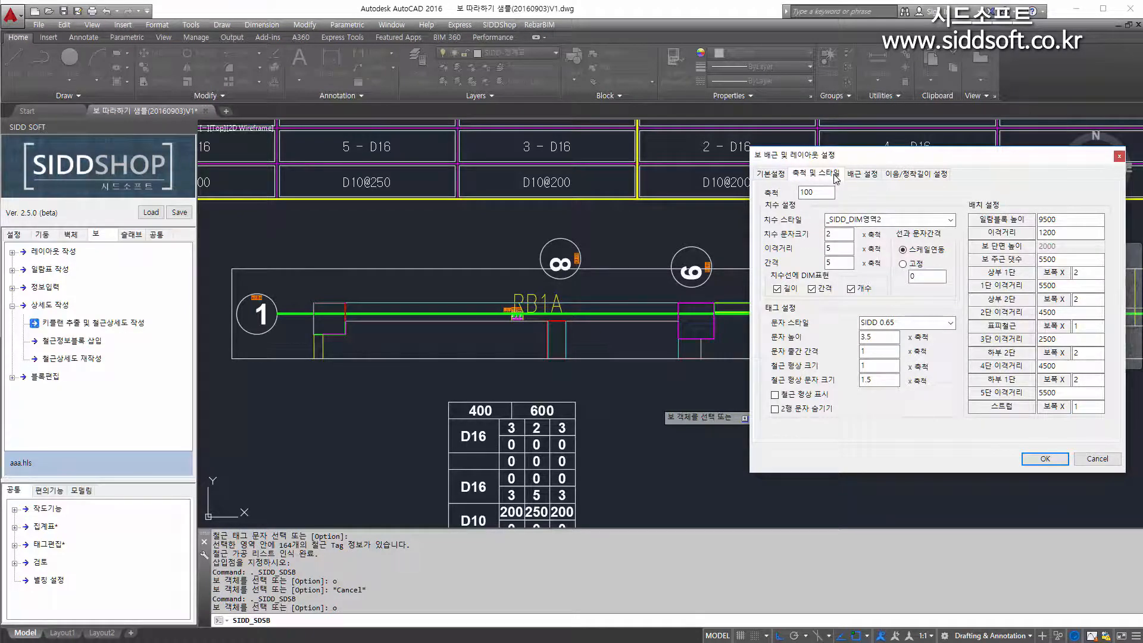
drag(824, 192, 792, 193)
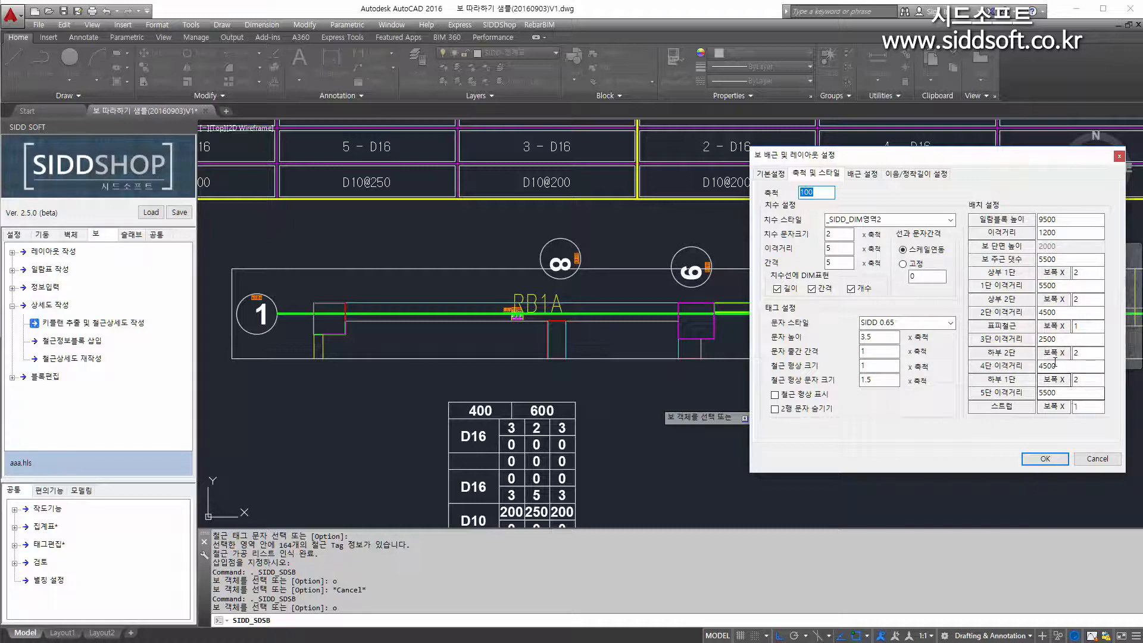
click(1097, 458)
Leave the command and examine the dimensions, rebar tags and row spacing of the RB1A beam detail on the first sheet.
scroll(730, 380, down, 4)
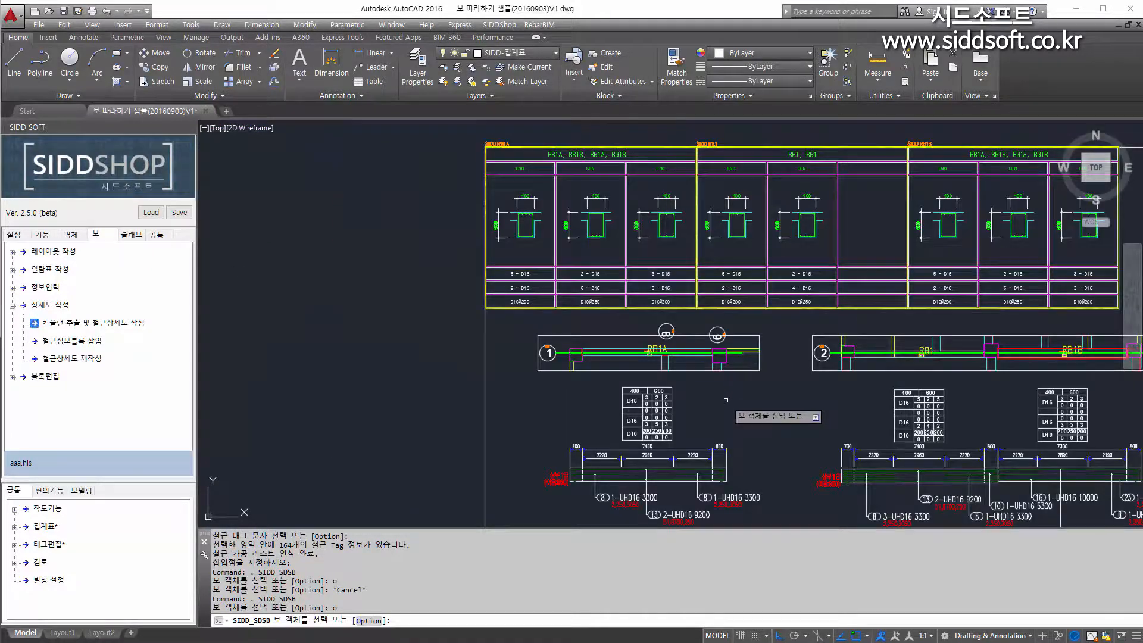
key(Escape)
scroll(679, 494, up, 5)
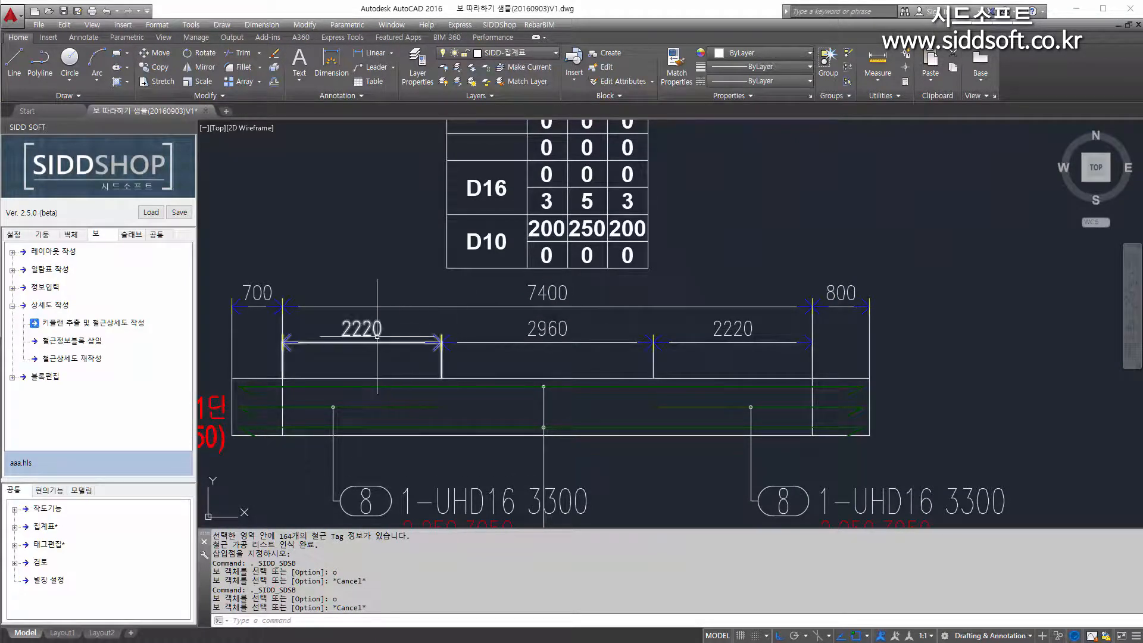
scroll(408, 348, down, 5)
middle_drag(376, 340, 384, 324)
scroll(379, 340, up, 8)
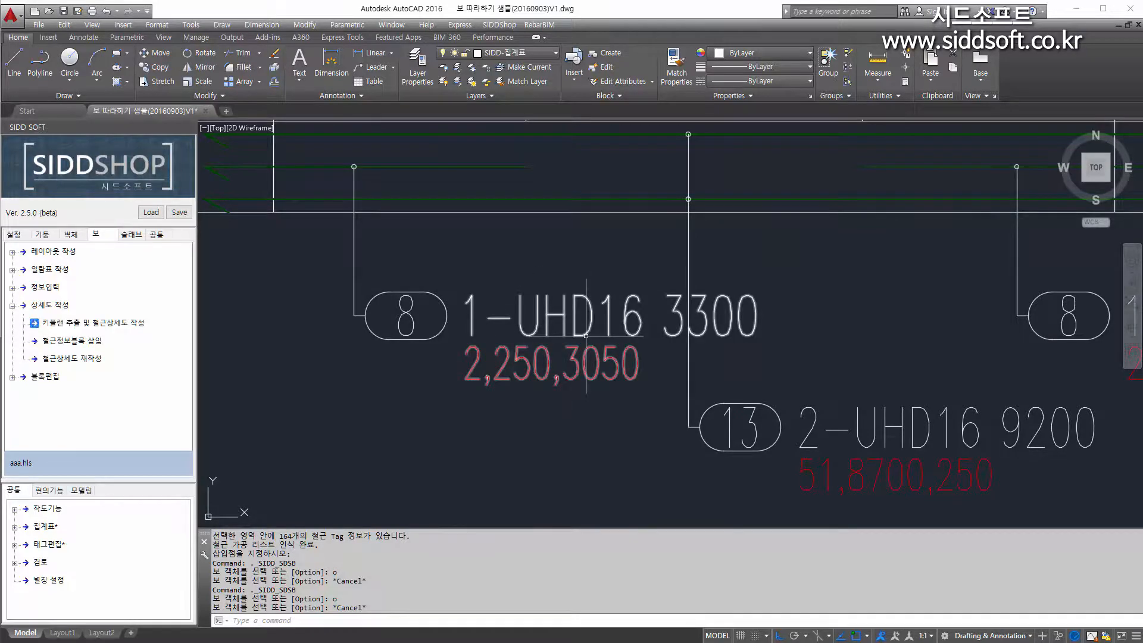
scroll(581, 323, down, 6)
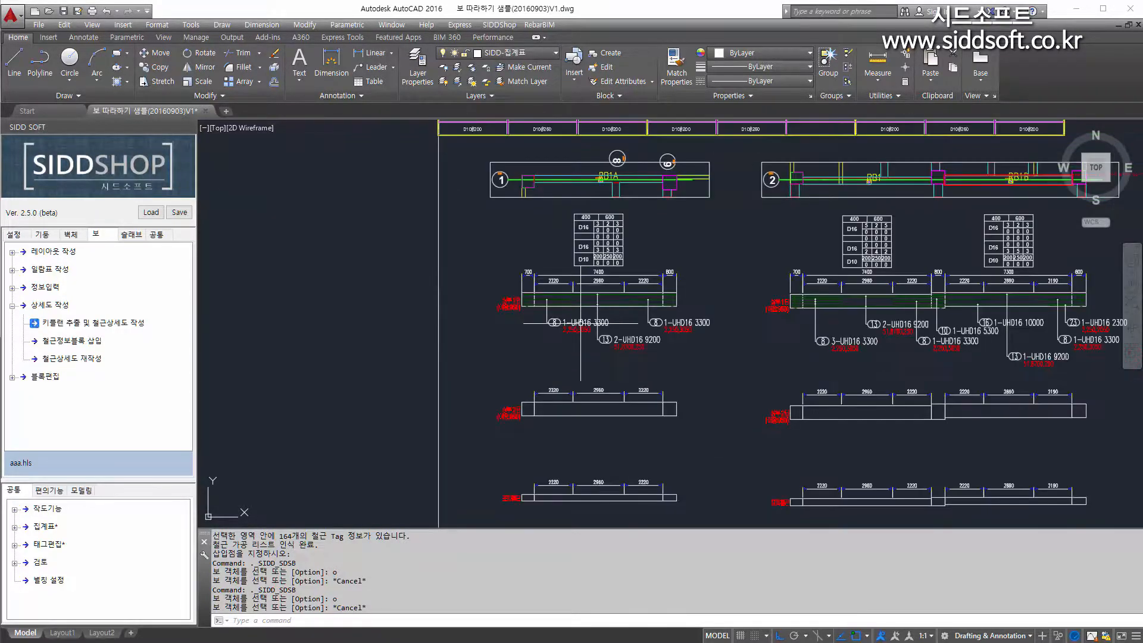
scroll(534, 195, up, 3)
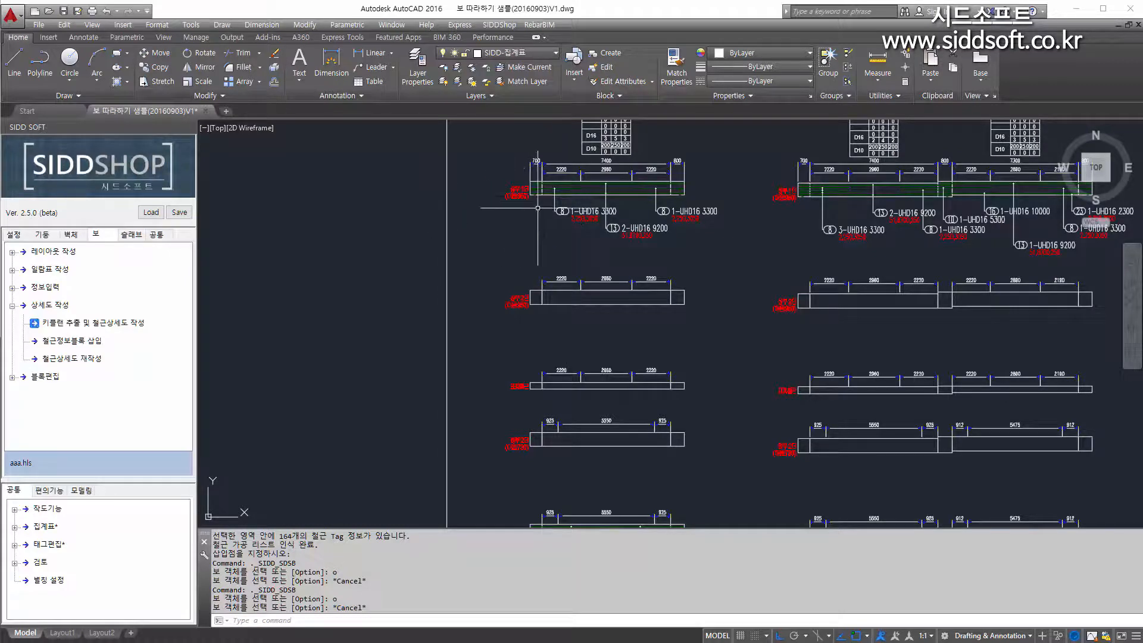
Reopen the beam settings and review the layout spacing under scale and style (축척 및 스타일) and the rebar arrangement options (배근 설정).
double_click(131, 324)
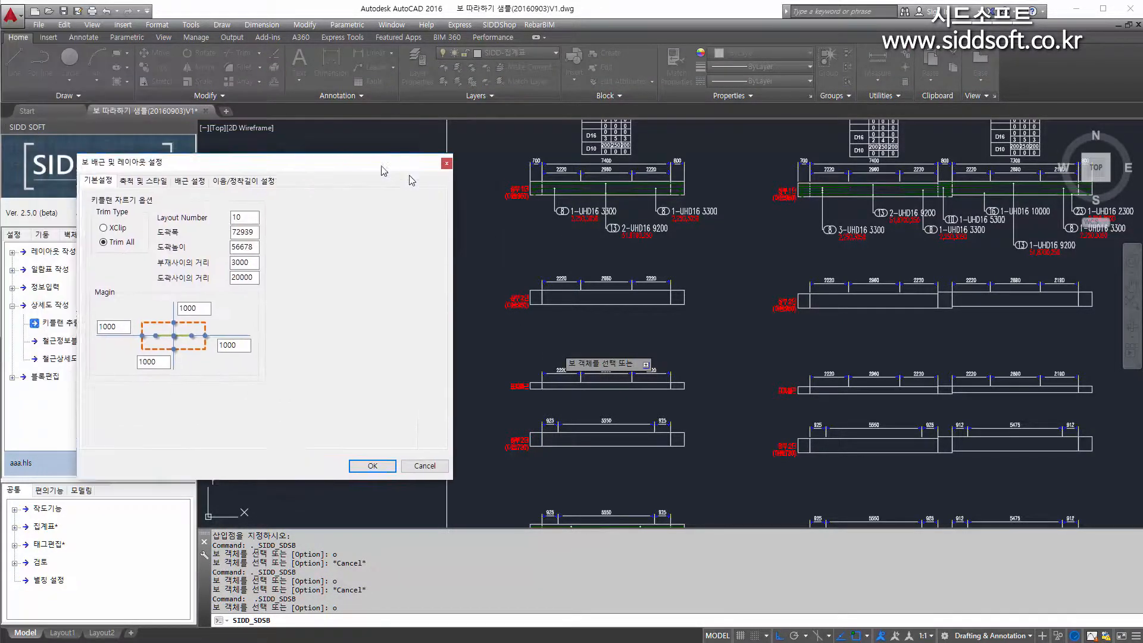
click(181, 192)
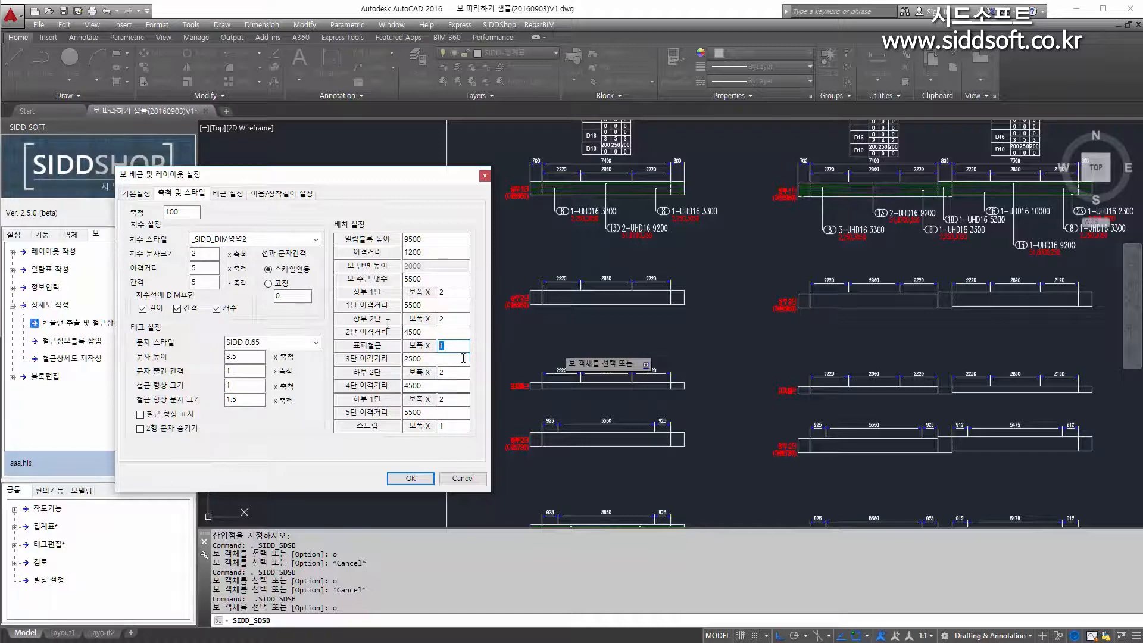
click(230, 195)
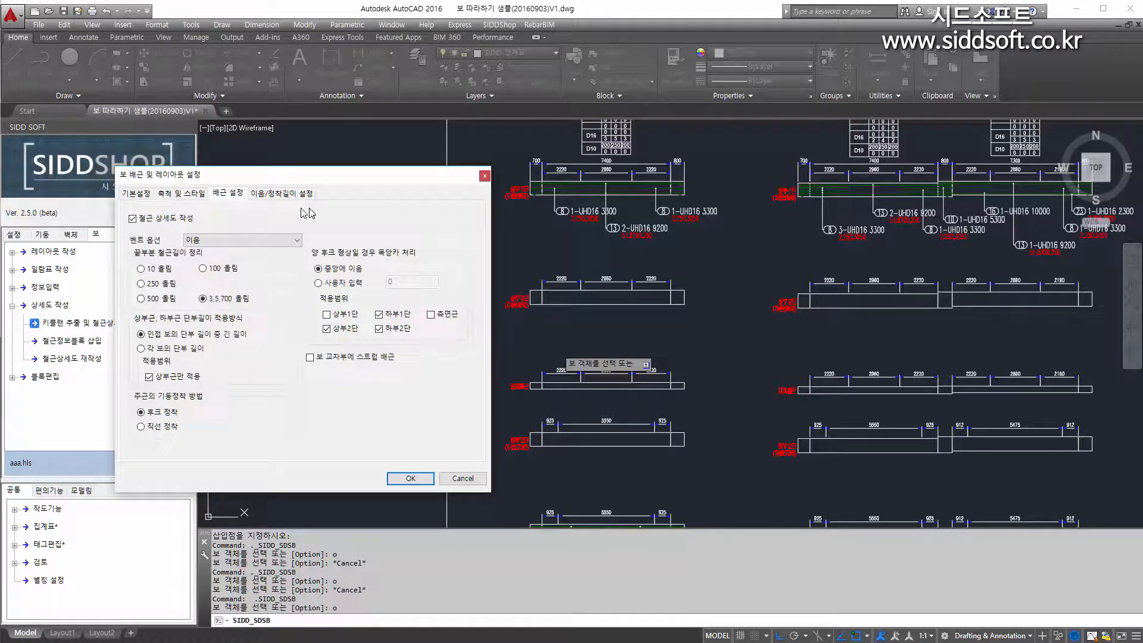
click(187, 195)
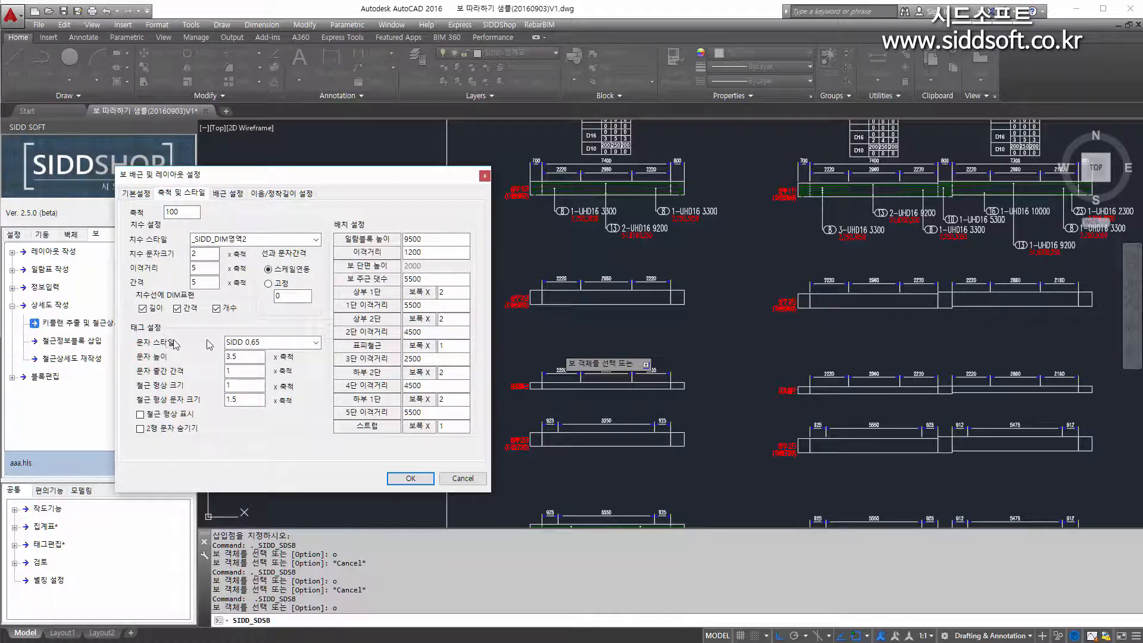
Look through the available text styles for the rebar tags and cancel the beam settings.
click(277, 346)
click(314, 346)
click(290, 344)
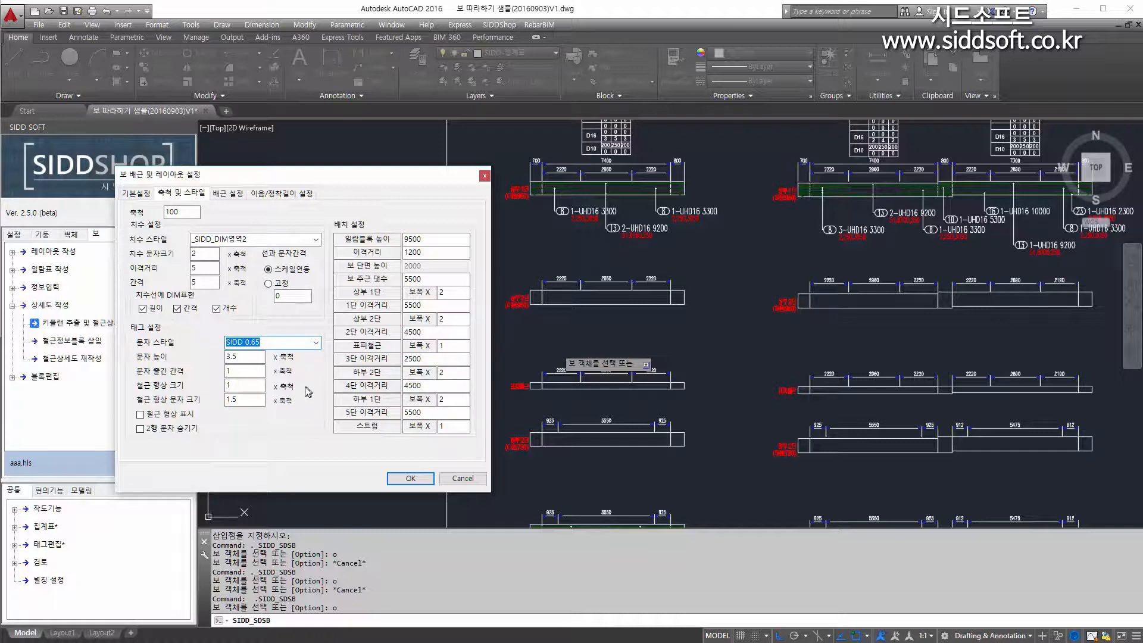
click(296, 344)
drag(276, 344, 194, 348)
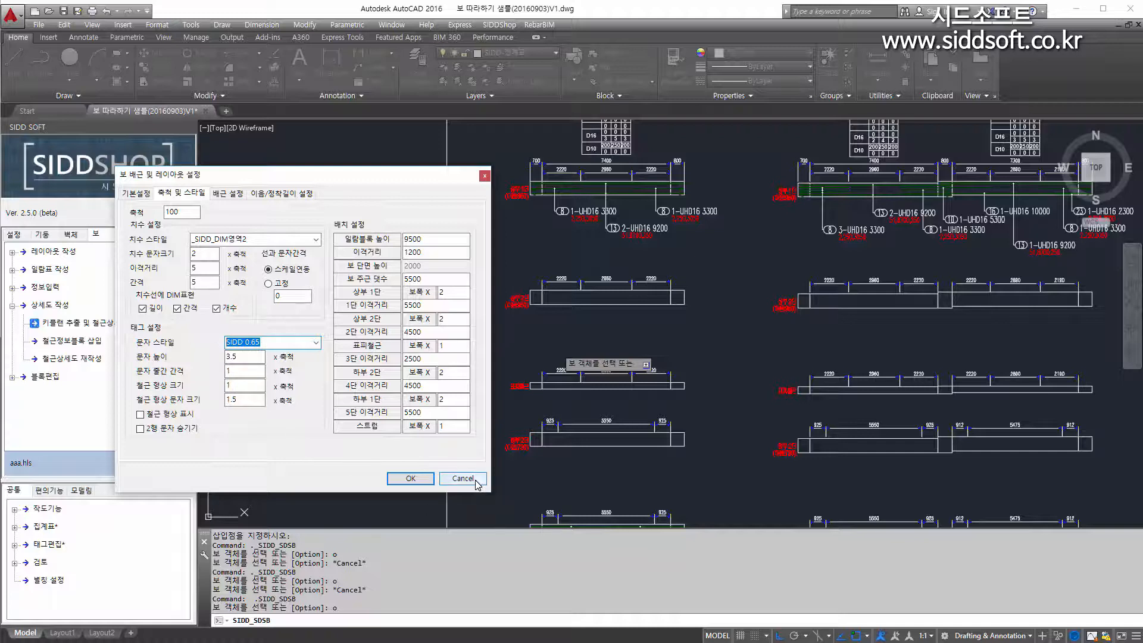
click(308, 343)
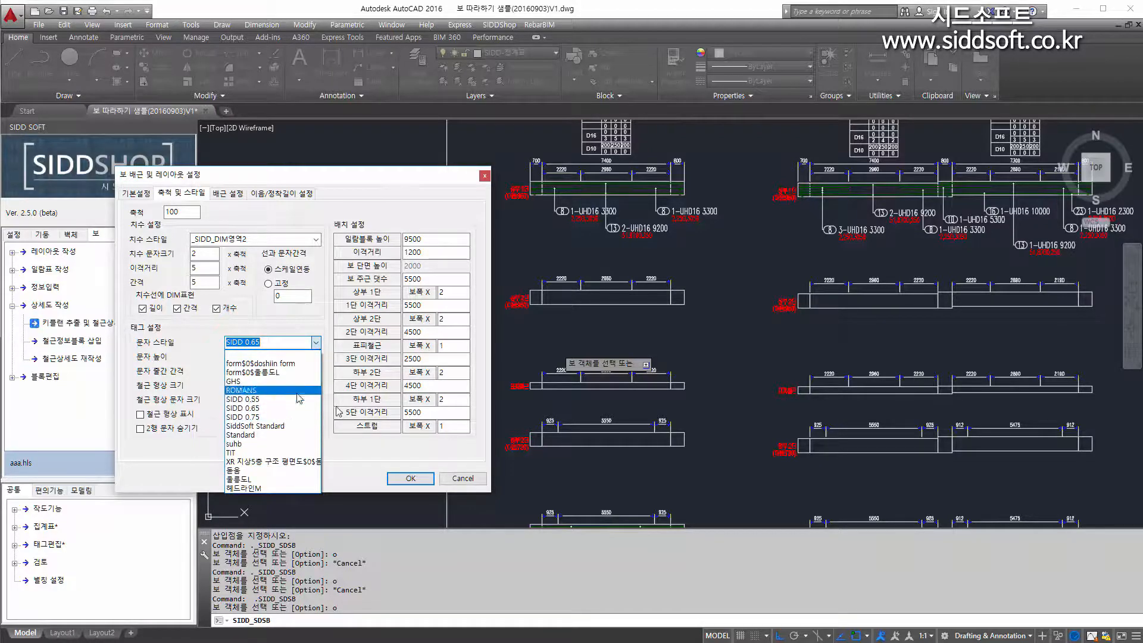
click(472, 486)
click(472, 486)
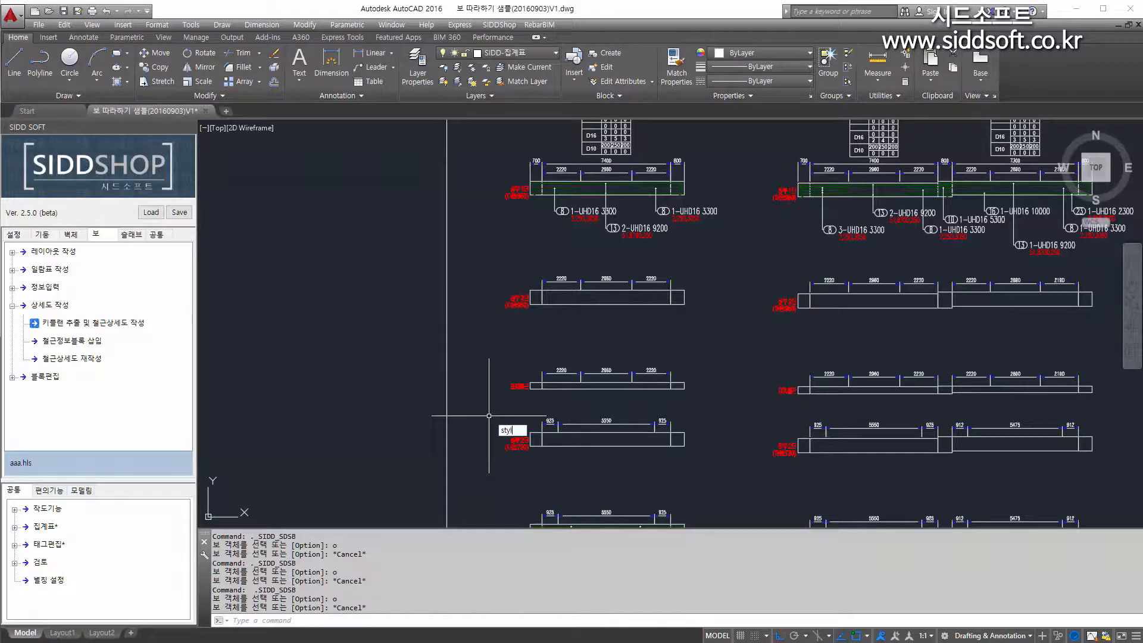
Inspect the SHX font, big font and width factor of the SIDD 0.65 text style, cancel, and regenerate the drawing.
key(Return)
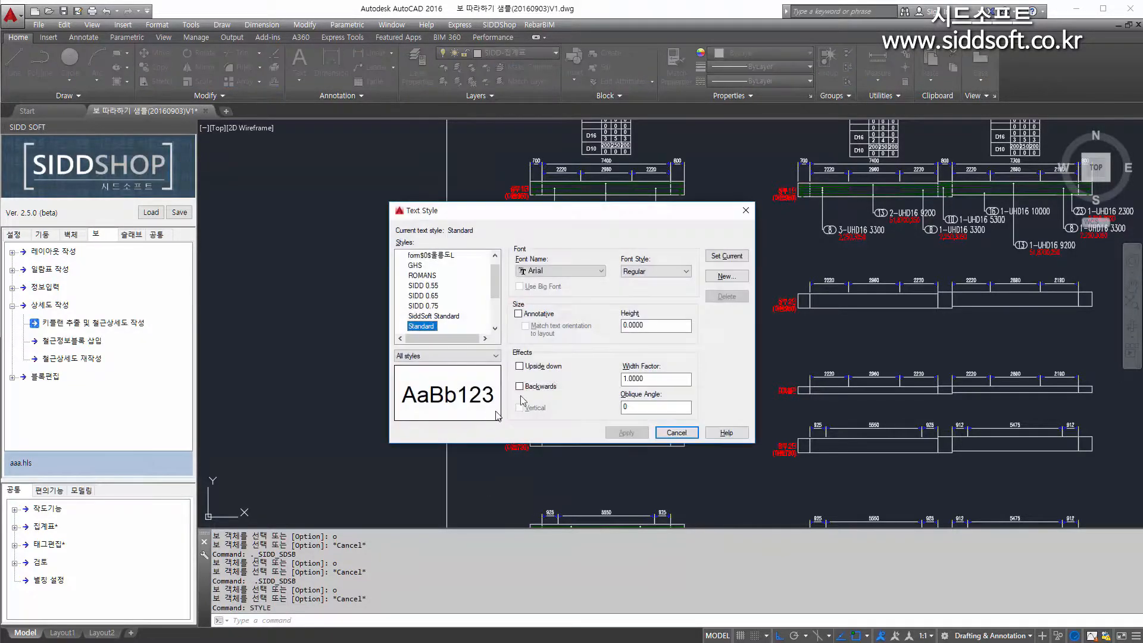
click(439, 297)
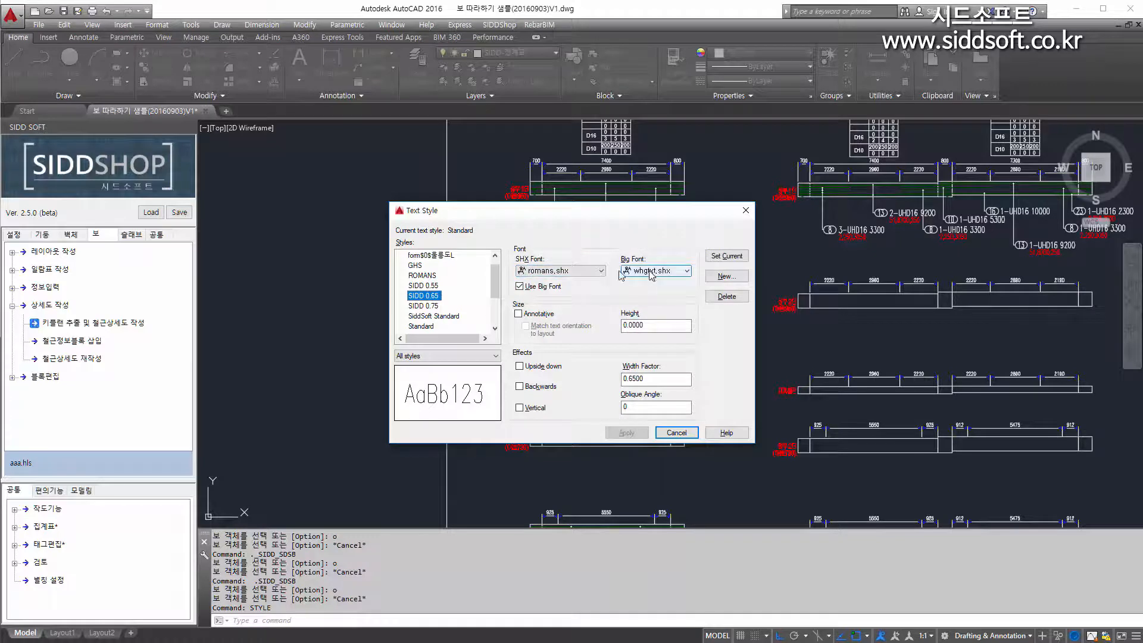
click(536, 271)
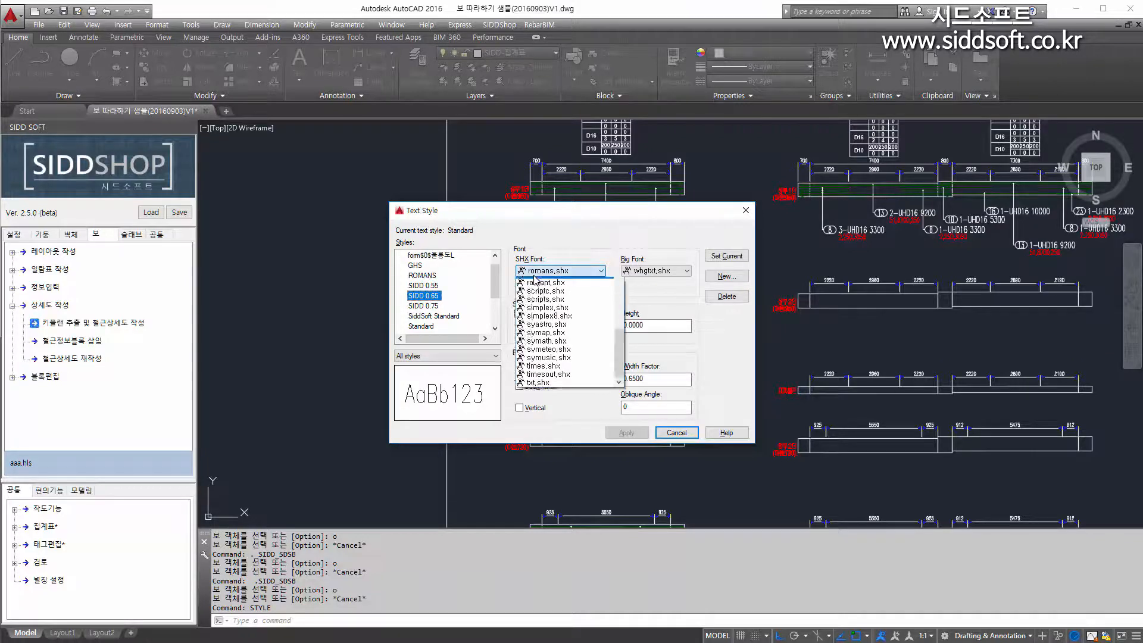
click(663, 279)
click(663, 274)
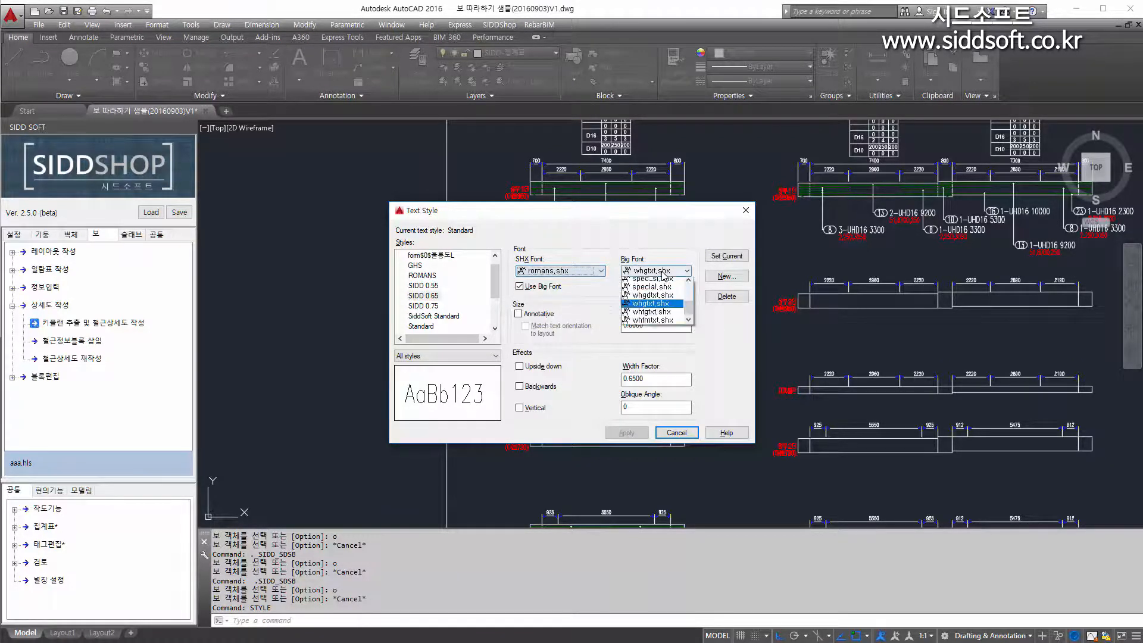
click(614, 243)
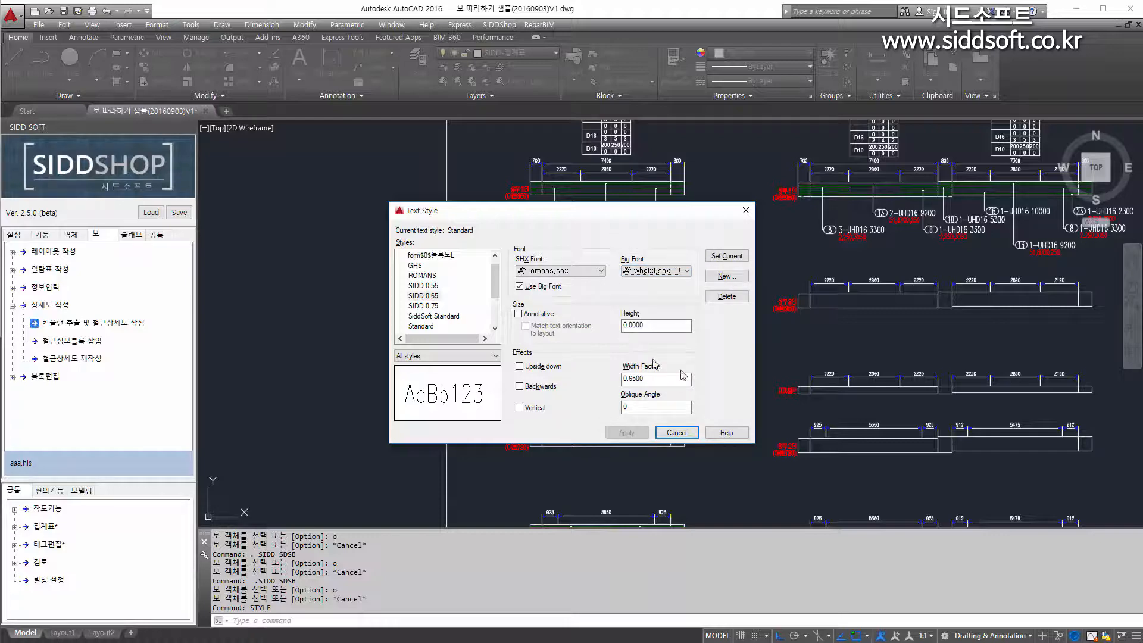
click(670, 433)
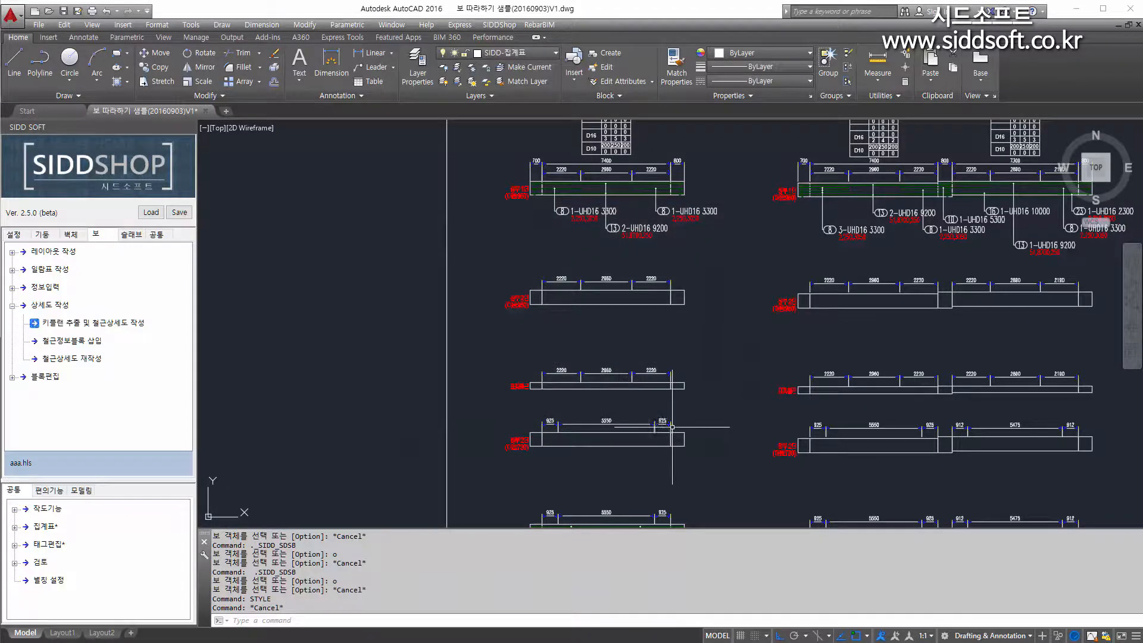
text(regen)
key(Return)
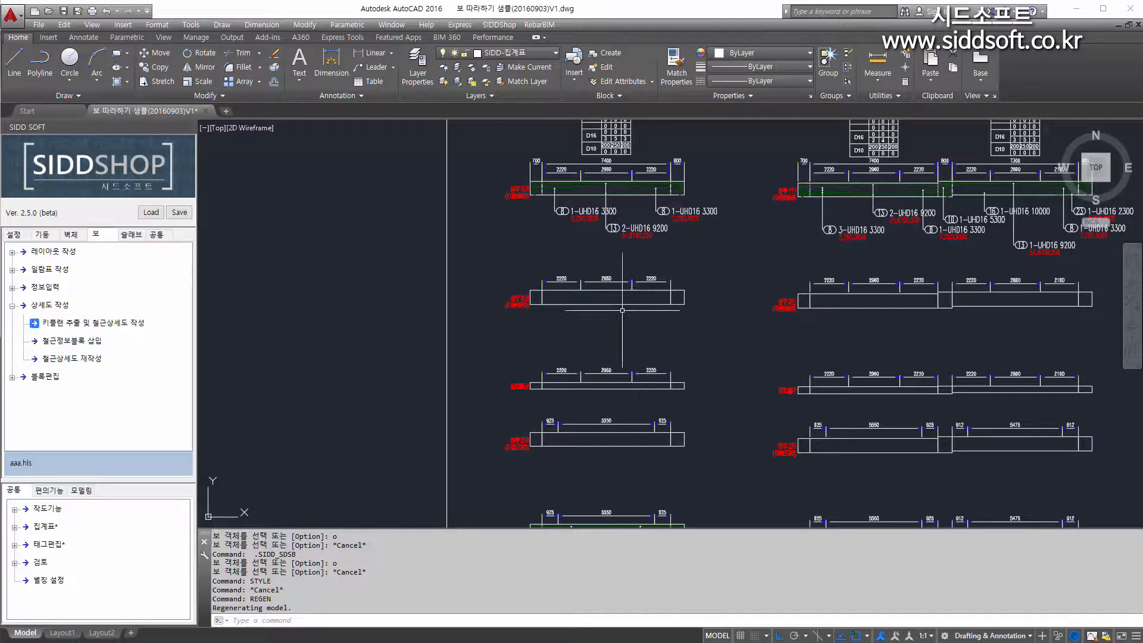
Reopen the beam settings and review the rebar arrangement options (배근 설정) and the splice and anchorage length table (이음/정착길이 설정).
click(81, 330)
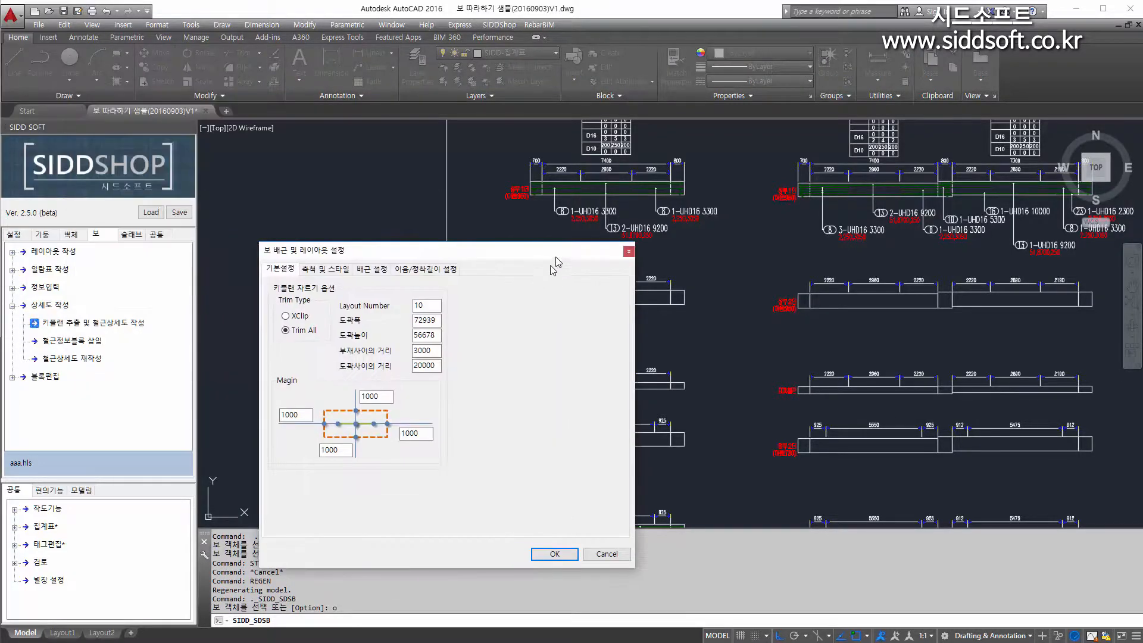
click(374, 269)
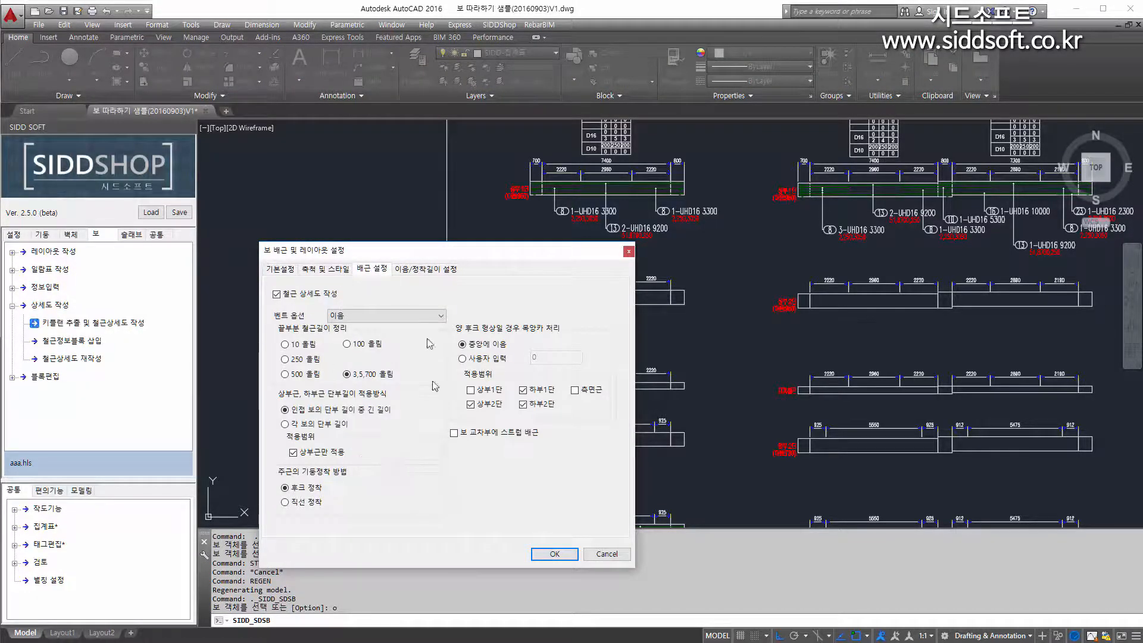
drag(355, 255, 324, 224)
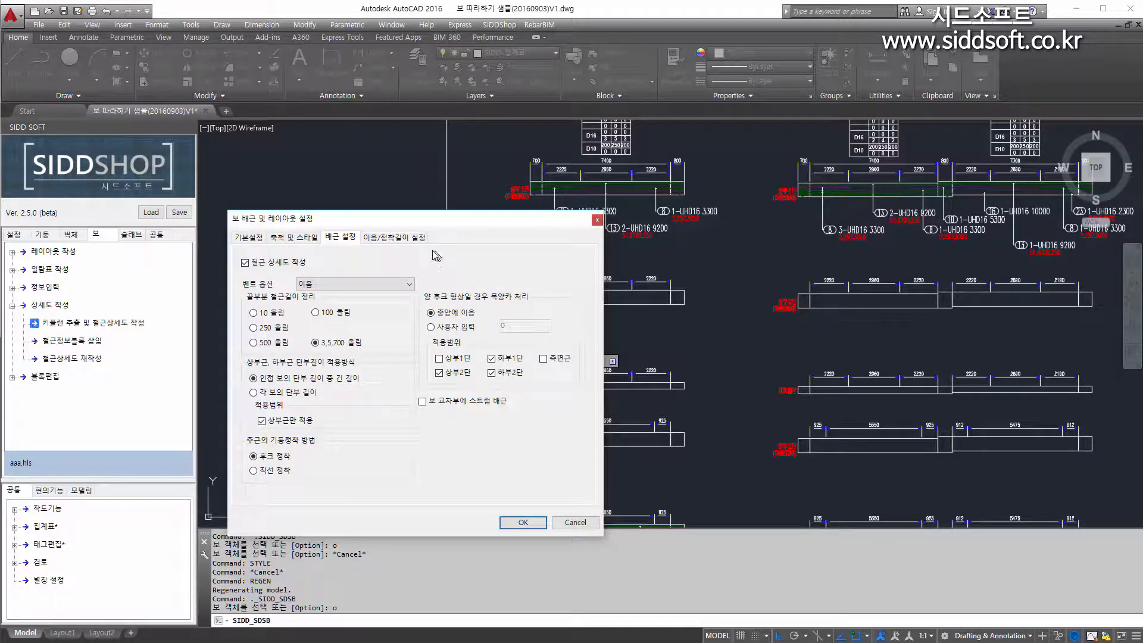
click(400, 240)
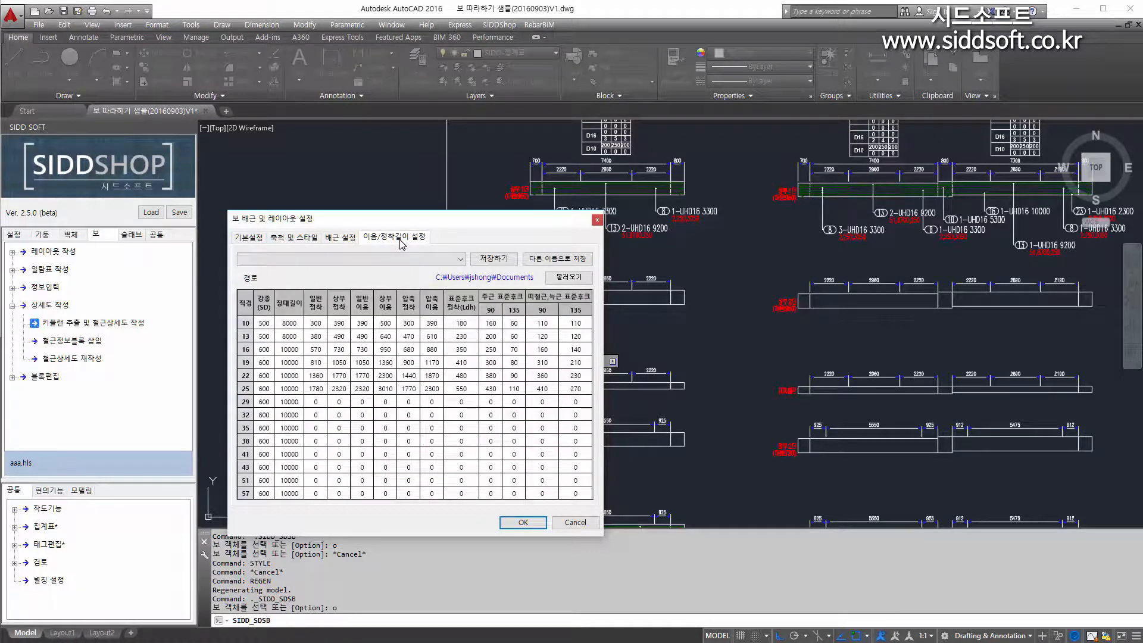
drag(419, 220, 406, 210)
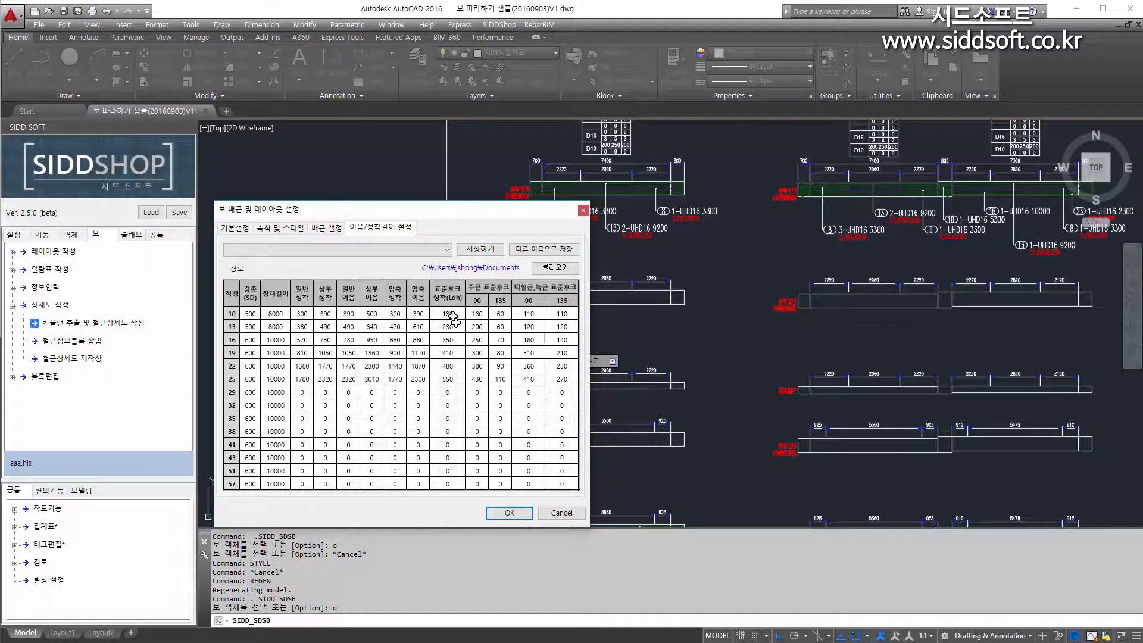
Review the bar diameter, stock length, anchorage, splice and standard hook columns of the splice and anchorage table, and accept the beam settings.
click(406, 344)
click(229, 341)
click(350, 340)
click(476, 356)
click(505, 353)
click(274, 353)
click(270, 340)
click(234, 316)
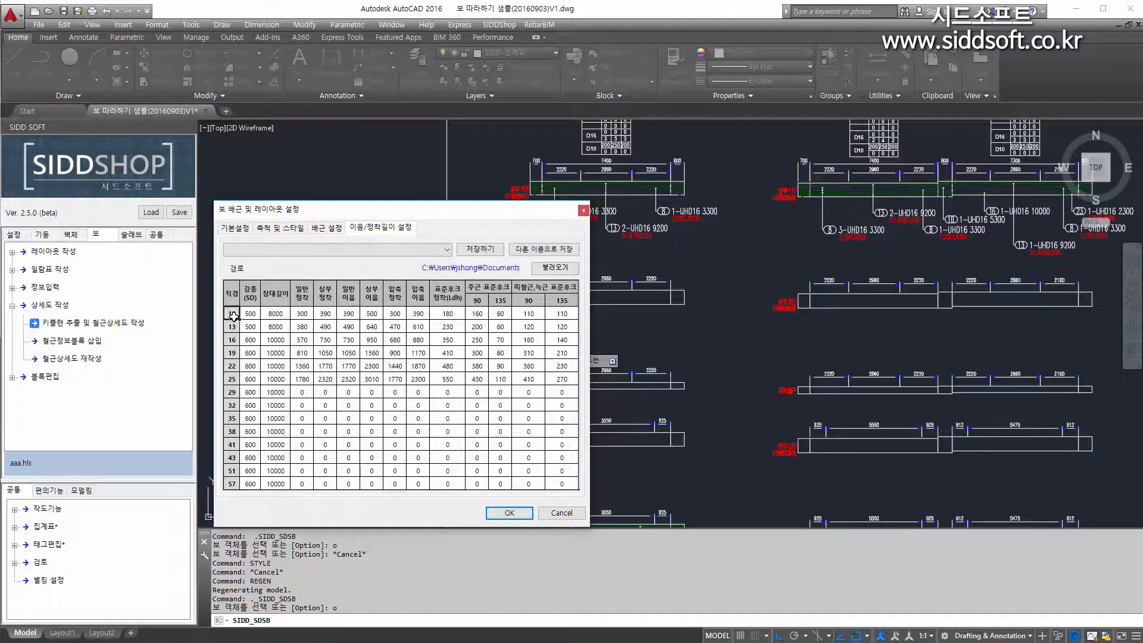
click(269, 314)
click(505, 512)
scroll(769, 305, down, 1)
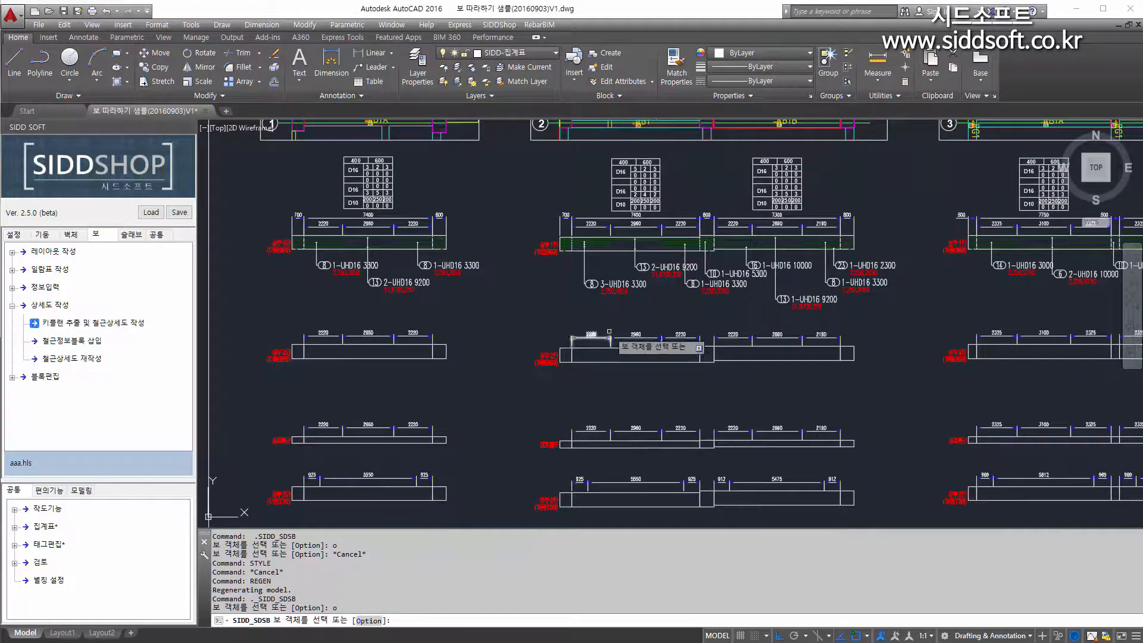
Examine the rebar tags and bar lengths on the generated beam detail sheets, and cancel the pending detail command.
scroll(730, 280, up, 3)
scroll(730, 281, up, 4)
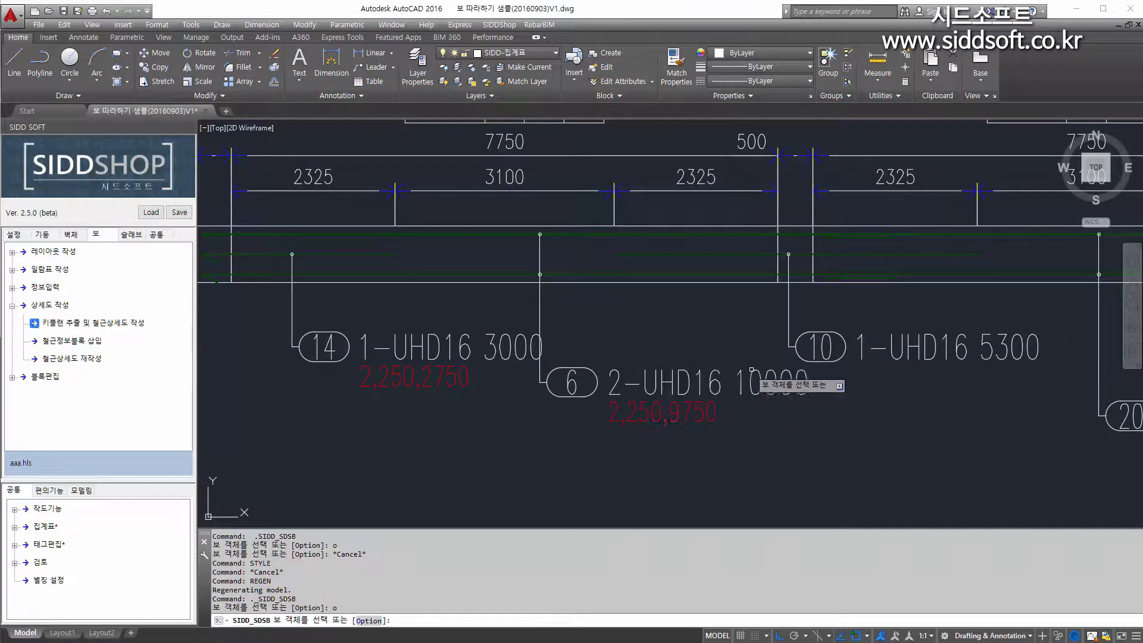
scroll(744, 396, down, 6)
middle_drag(731, 407, 738, 256)
middle_drag(407, 350, 548, 375)
scroll(499, 249, up, 4)
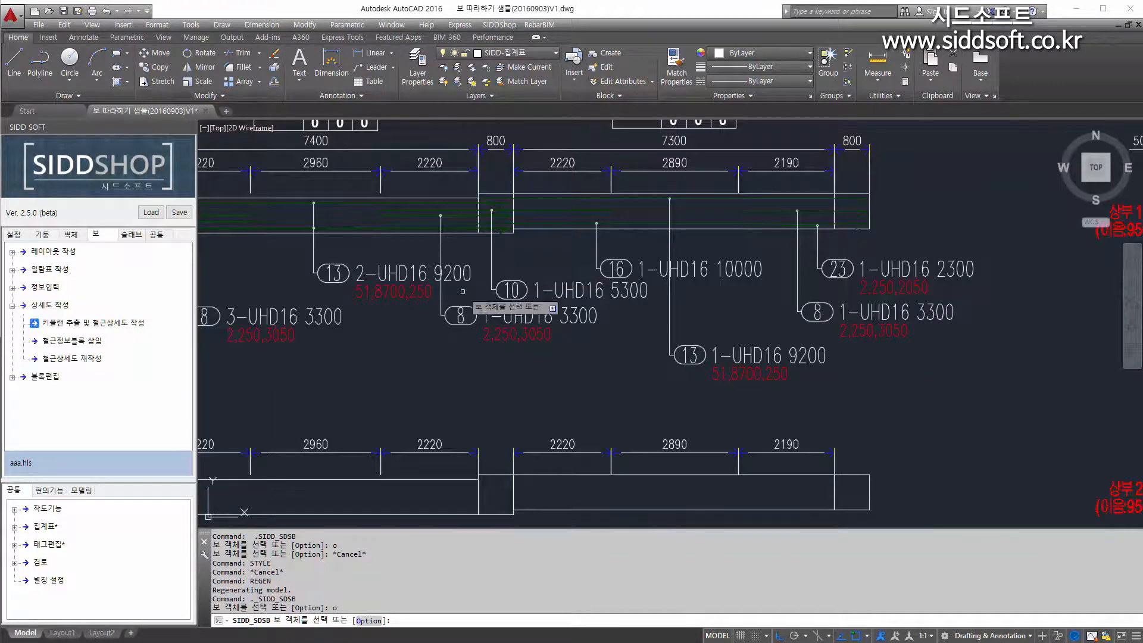
scroll(370, 335, down, 8)
middle_drag(370, 335, 445, 336)
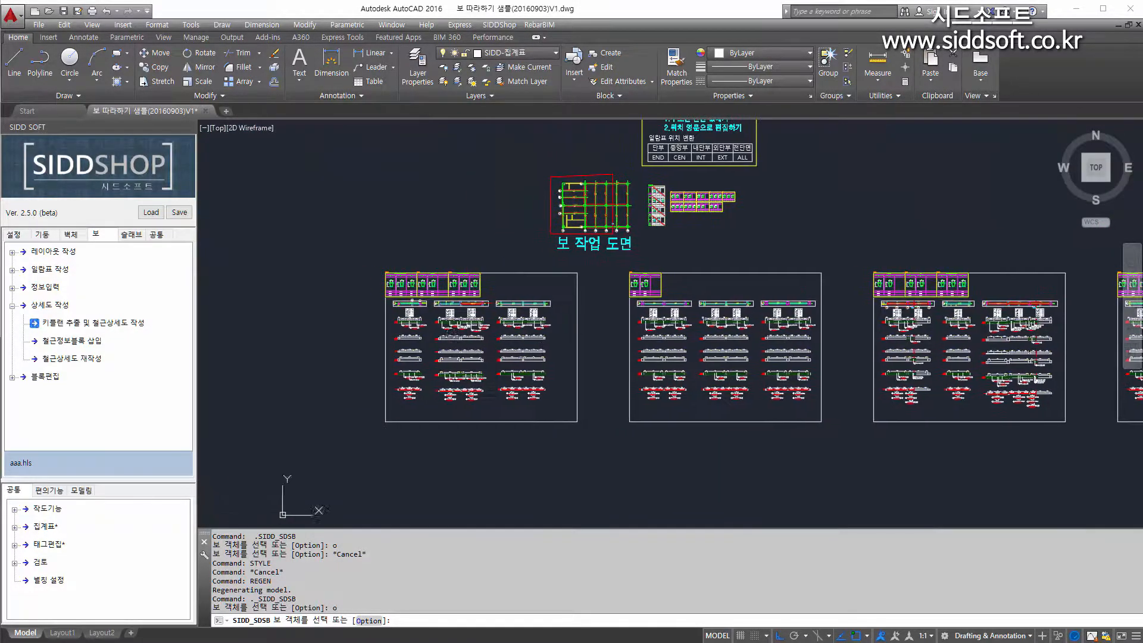
key(Escape)
Reopen the beam settings, set the maximum length of diameter 16 bars to 8000 in the splice and anchorage table (이음/정착길이 설정), and accept.
scroll(604, 255, up, 2)
scroll(603, 255, up, 2)
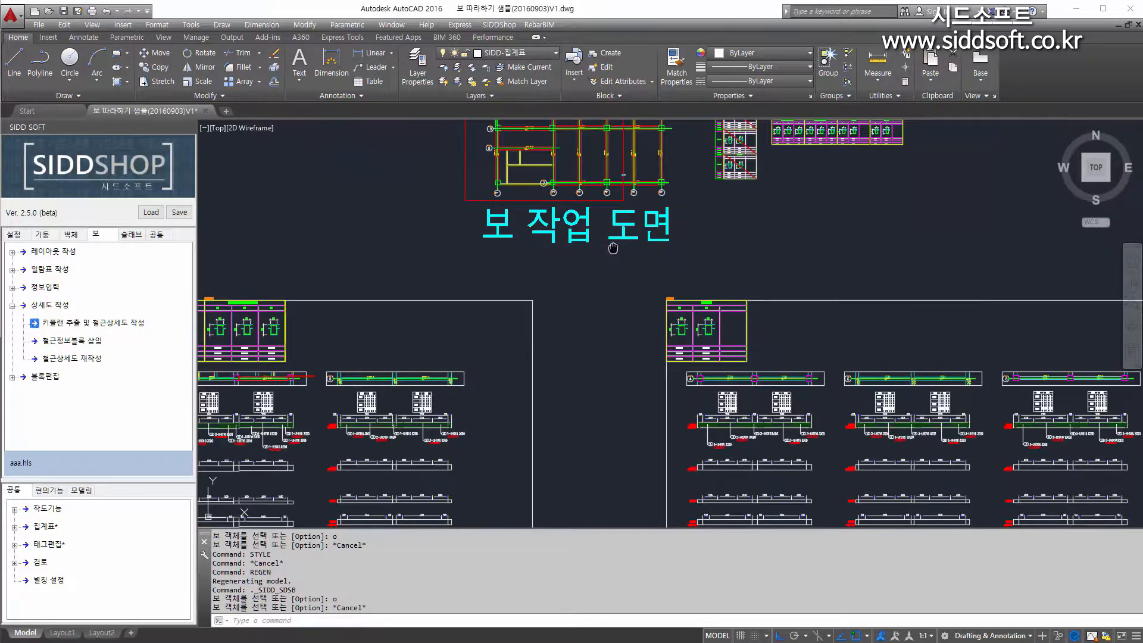
click(131, 325)
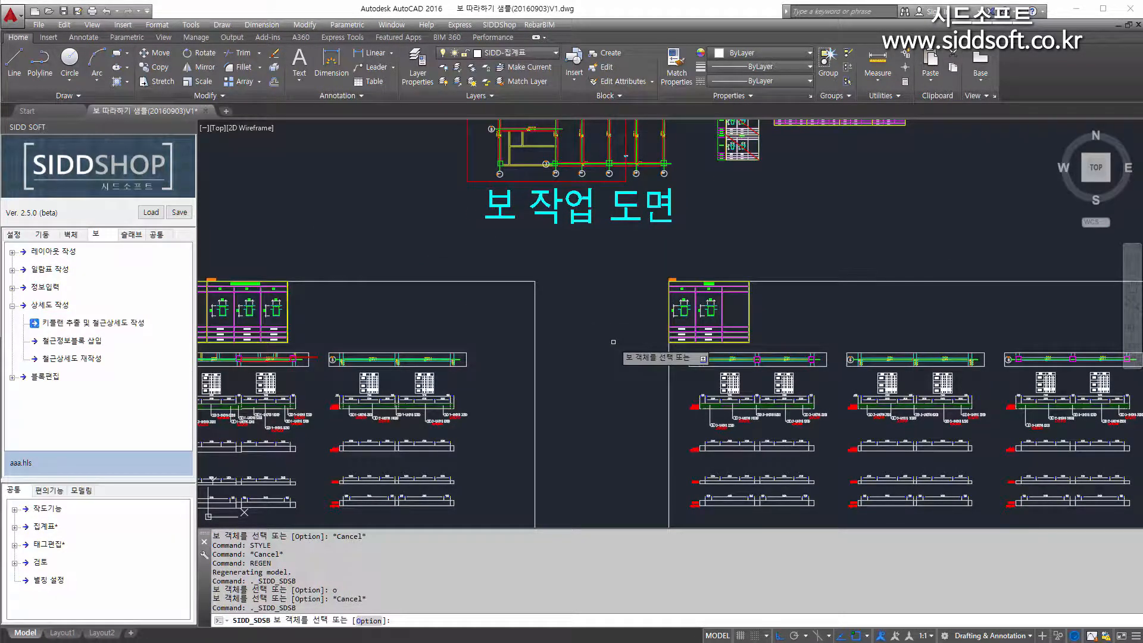
text(o)
key(Return)
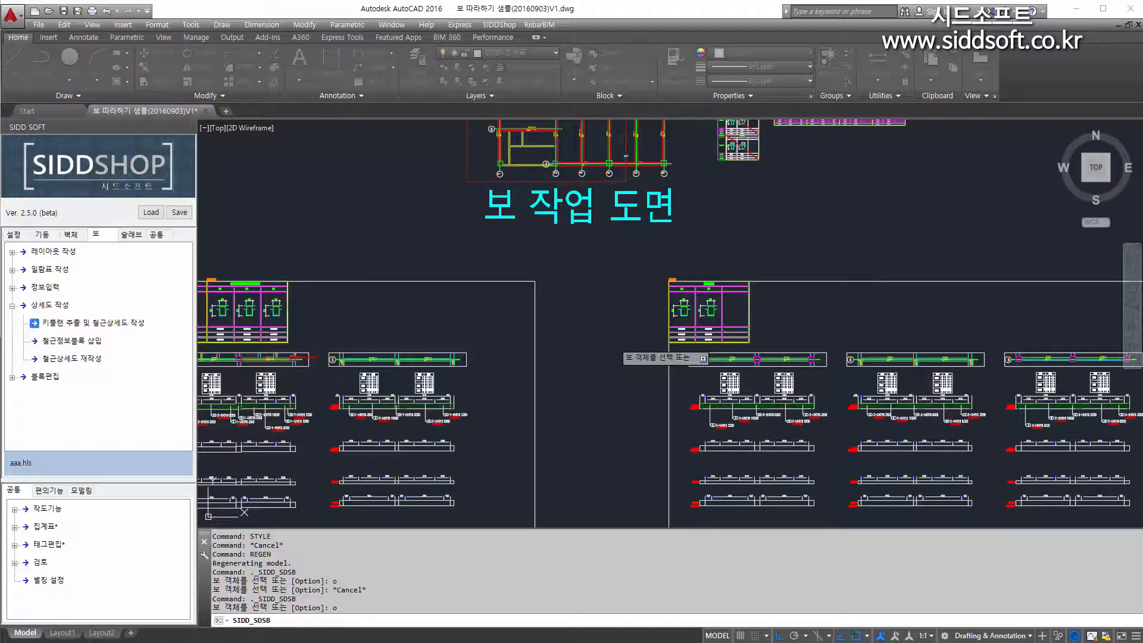
click(361, 126)
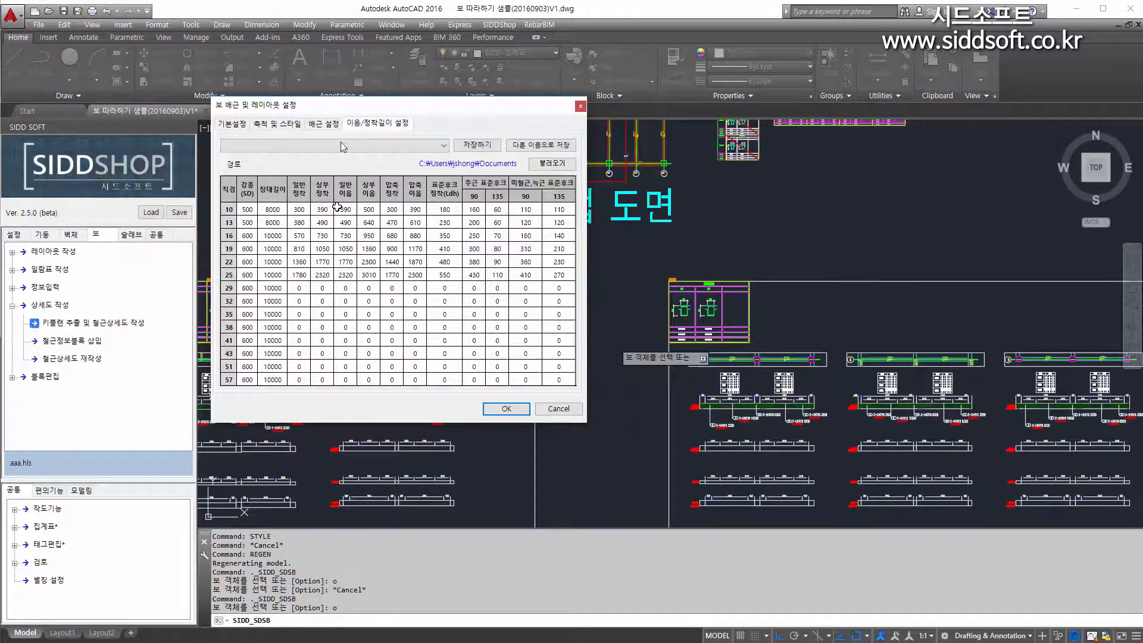
click(266, 234)
text(8)
key(Return)
click(506, 408)
Generate the key plans and rebar detail sheets from the whole beam working drawing (보 작업 도면), placing them directly below the existing sheets.
scroll(569, 373, down, 5)
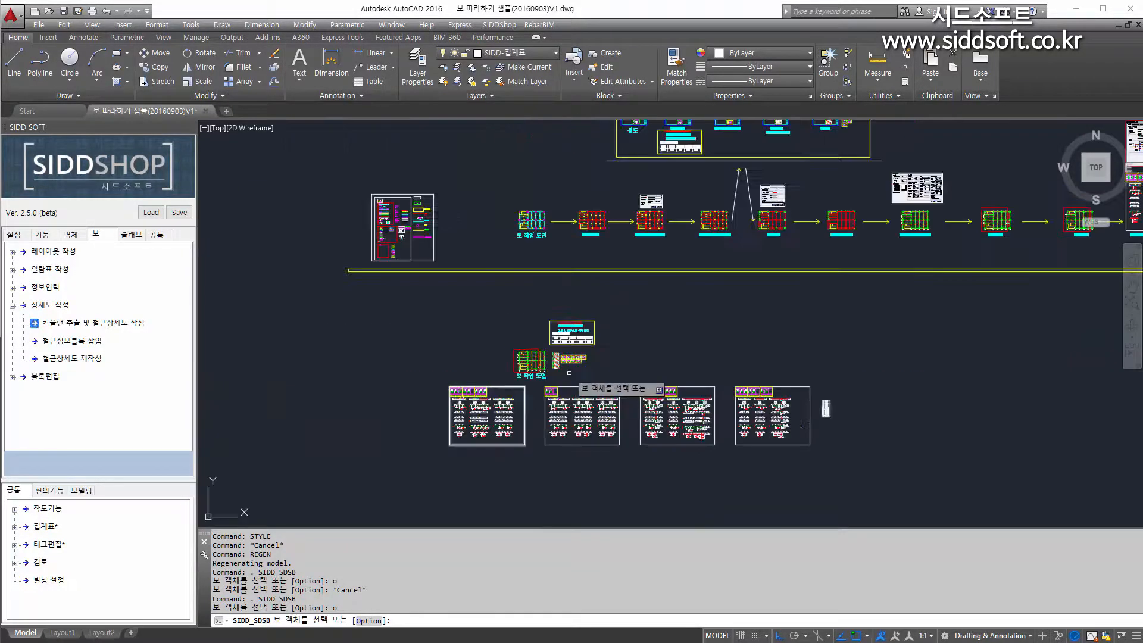
scroll(569, 373, up, 5)
click(522, 434)
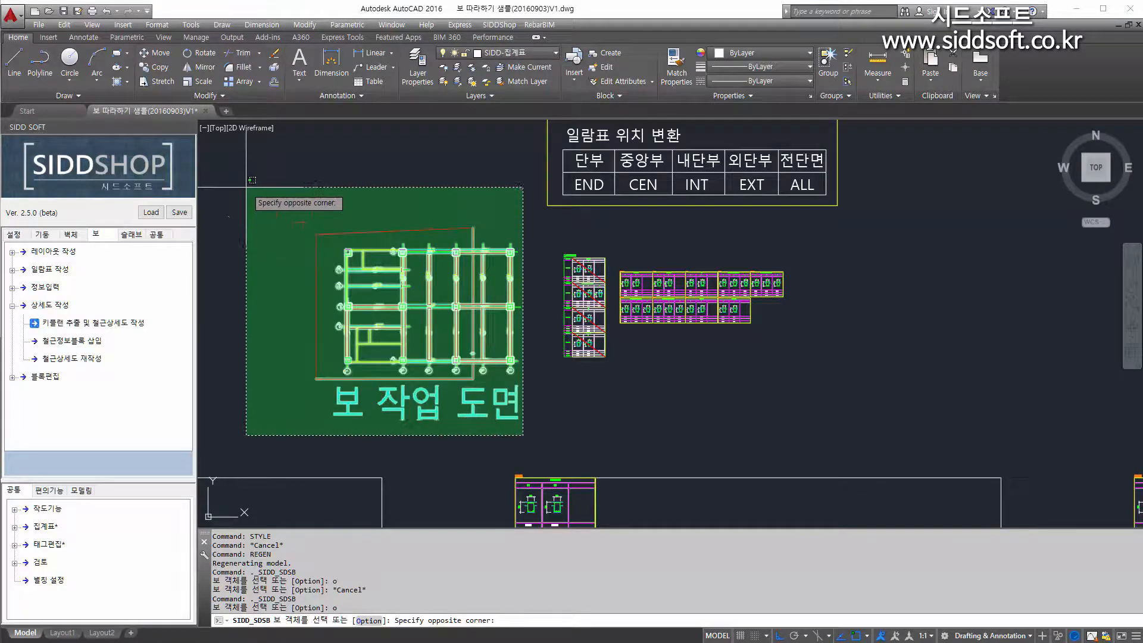
click(245, 187)
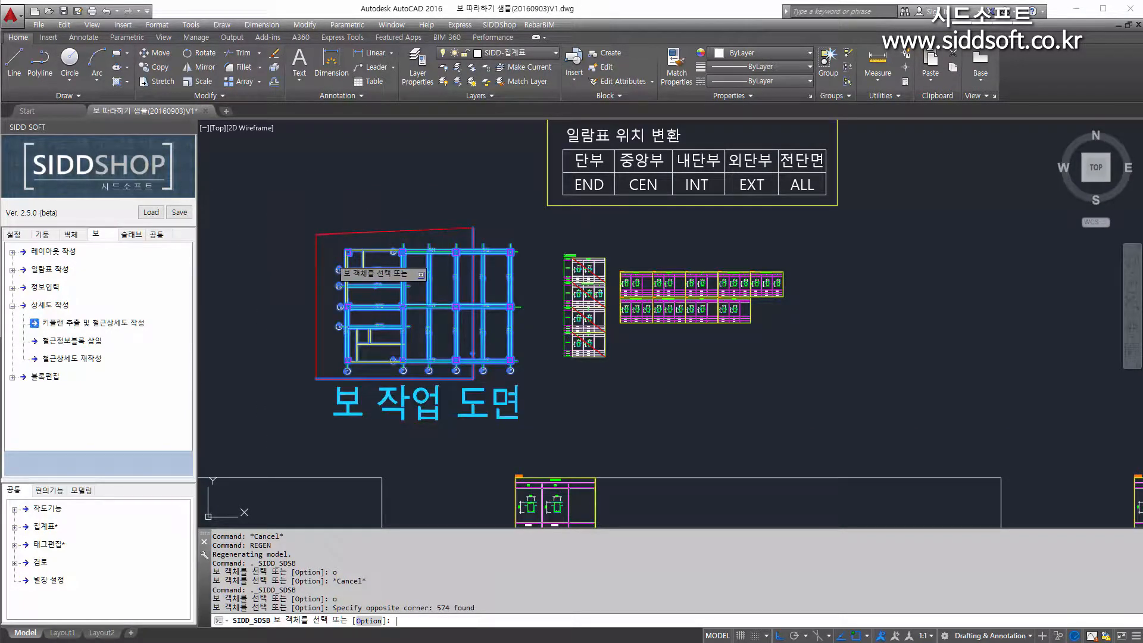
key(Return)
scroll(307, 319, down, 10)
middle_drag(258, 381, 308, 315)
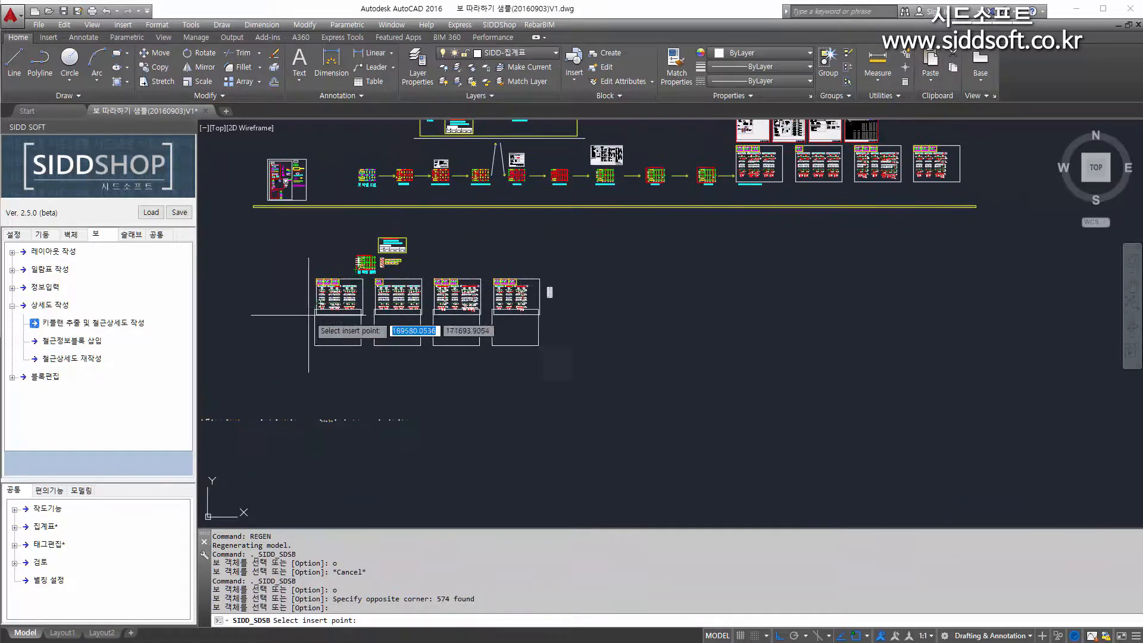
scroll(308, 316, up, 6)
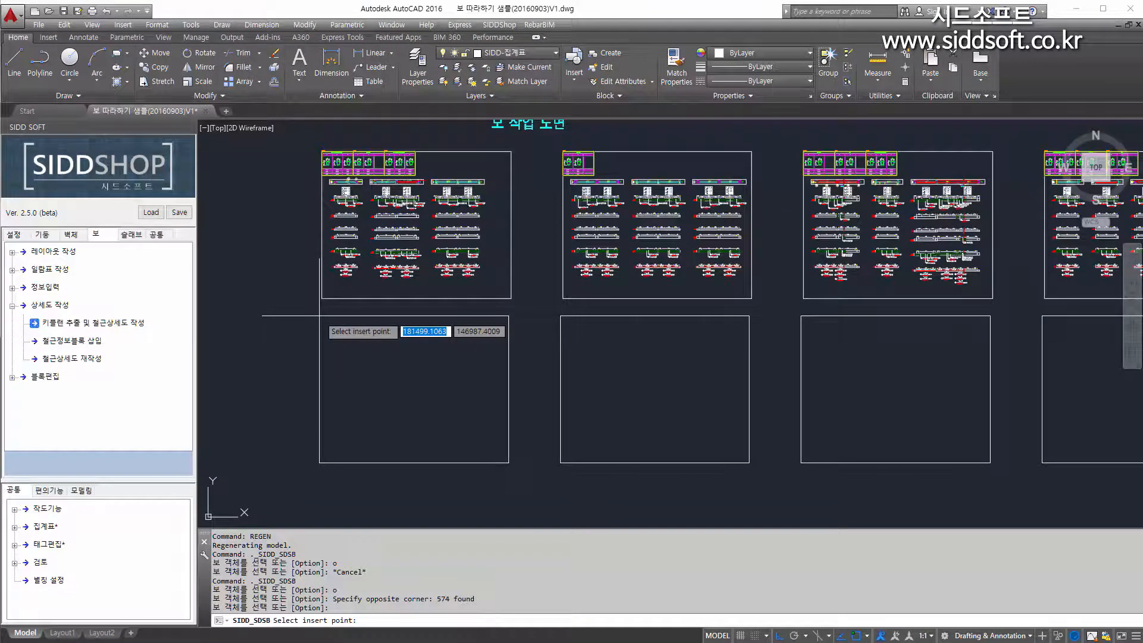
click(320, 314)
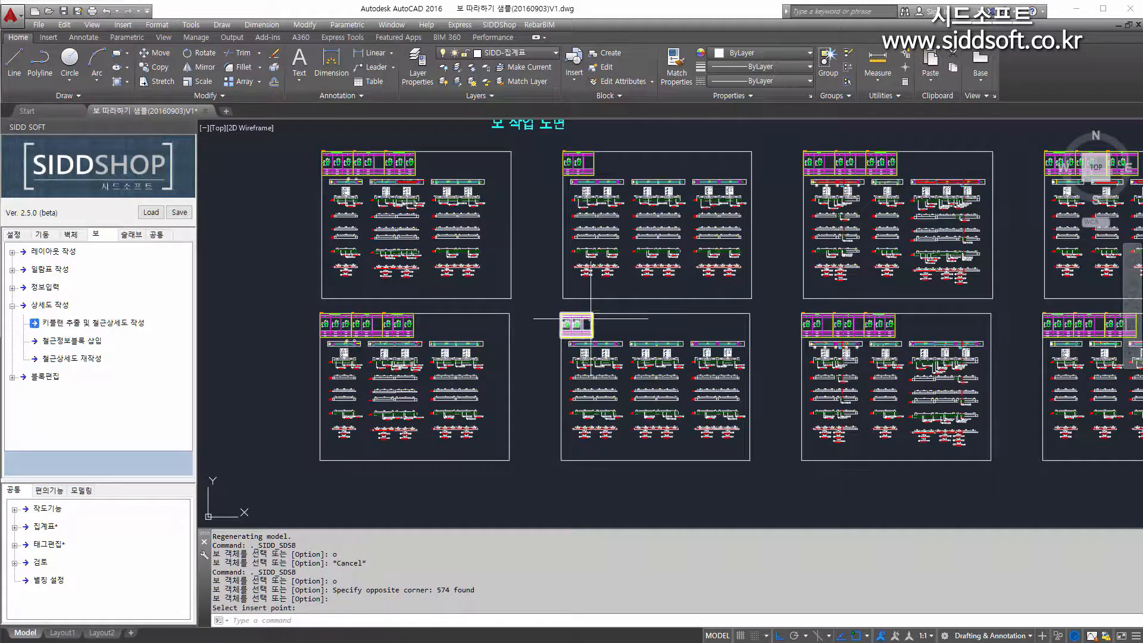
Compare the UHD16 bar lengths on the existing sheets with those on the newly generated sheets.
scroll(591, 318, up, 6)
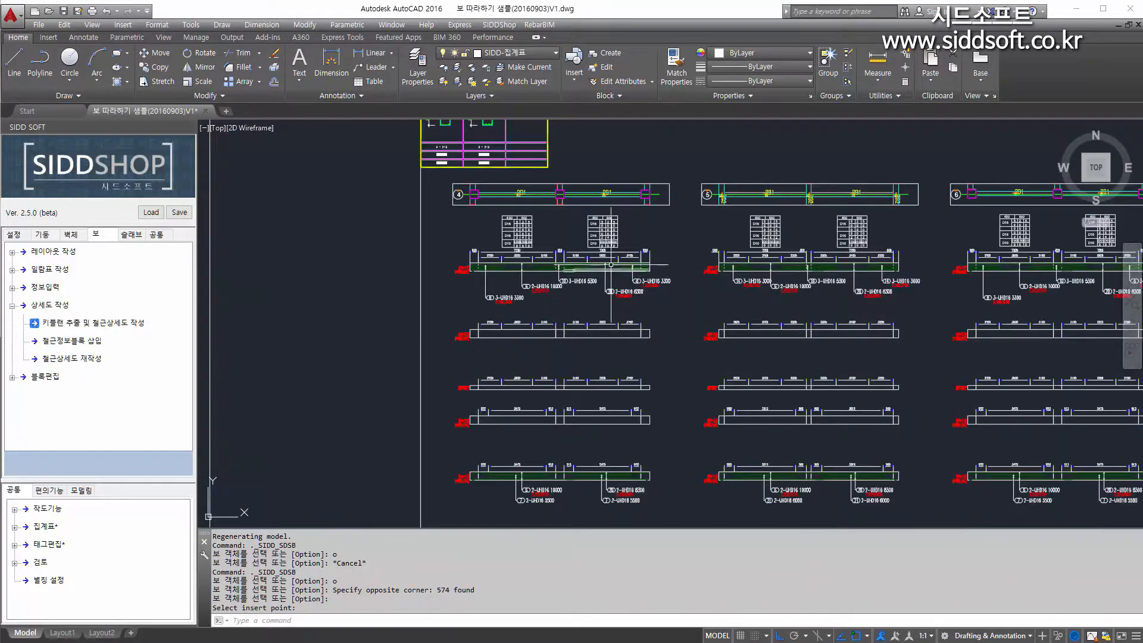
scroll(610, 264, up, 4)
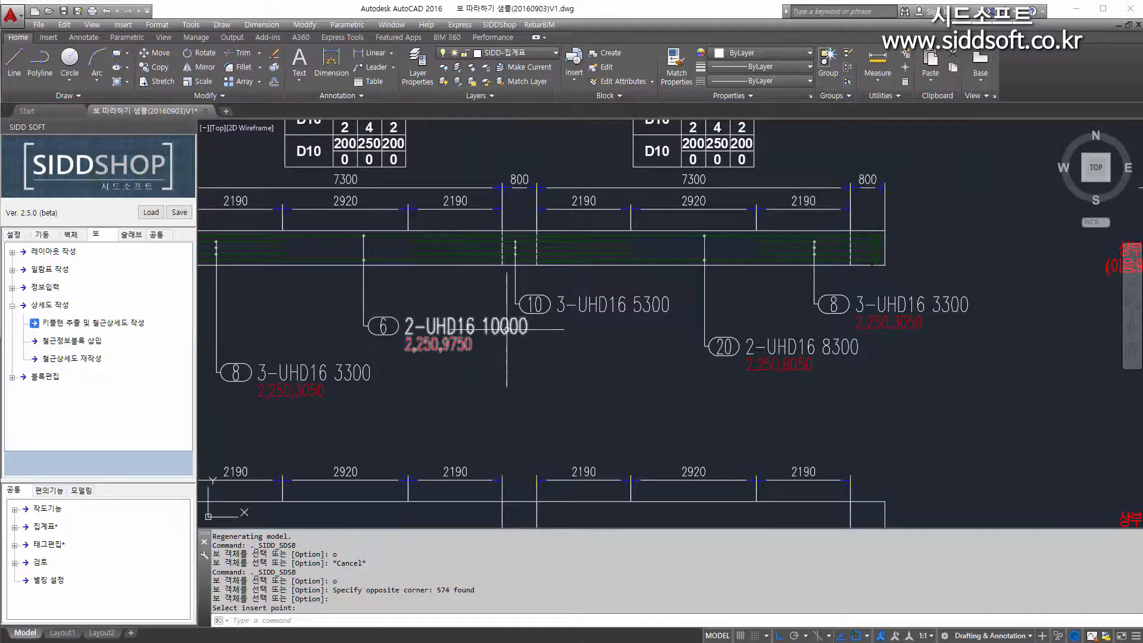
scroll(439, 313, down, 5)
middle_drag(494, 518, 498, 414)
scroll(497, 414, up, 8)
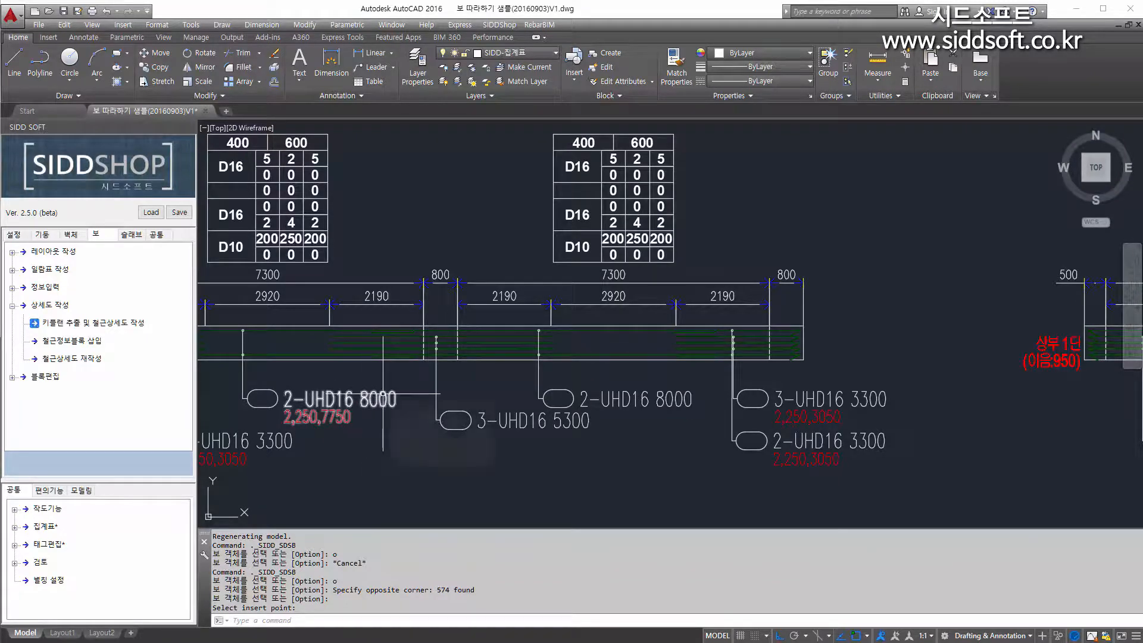
scroll(399, 281, down, 6)
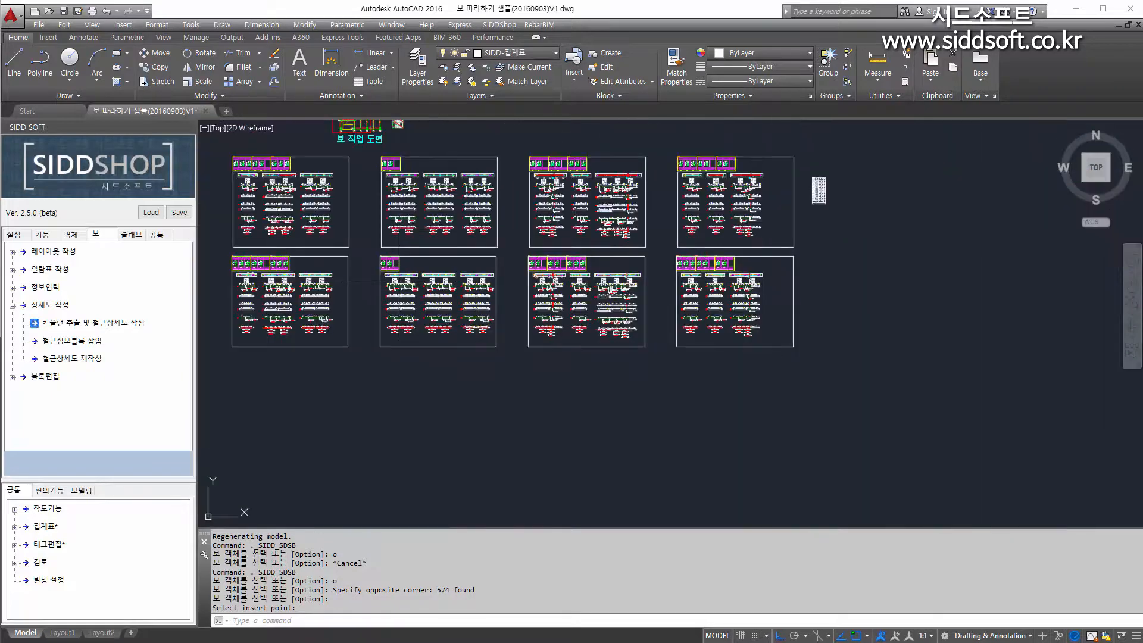
Inspect the beam ends at gridlines 10 and 11 in the working drawing and list the layout creation tools (레이아웃 작성).
mouse_move(383, 229)
middle_down()
mouse_move(421, 294)
mouse_move(497, 376)
middle_up()
scroll(469, 234, up, 5)
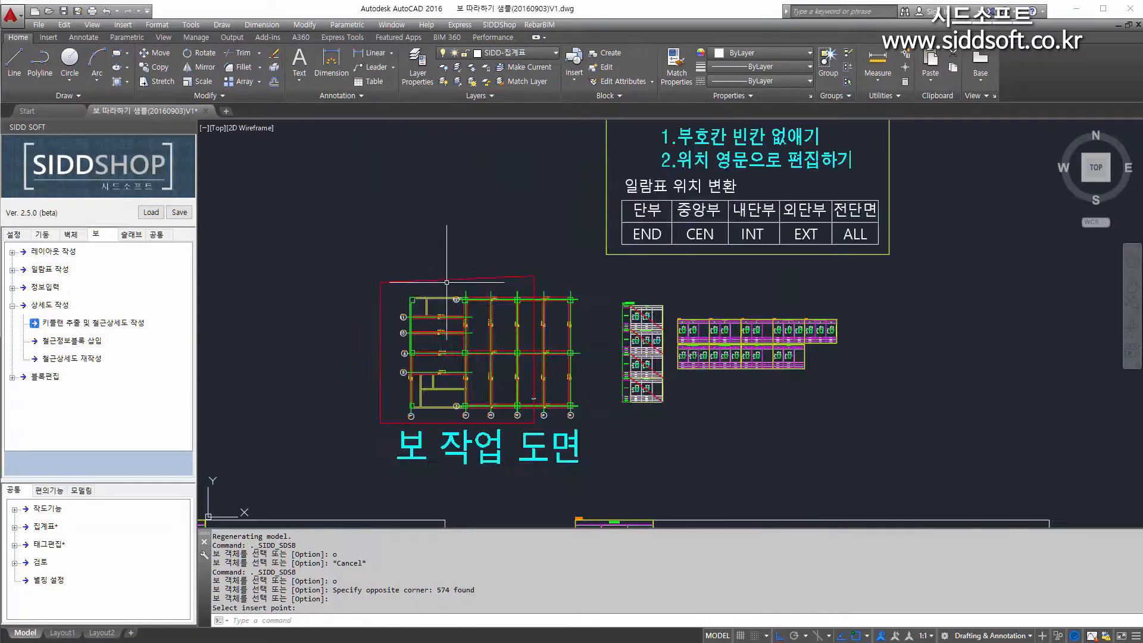
scroll(447, 282, up, 8)
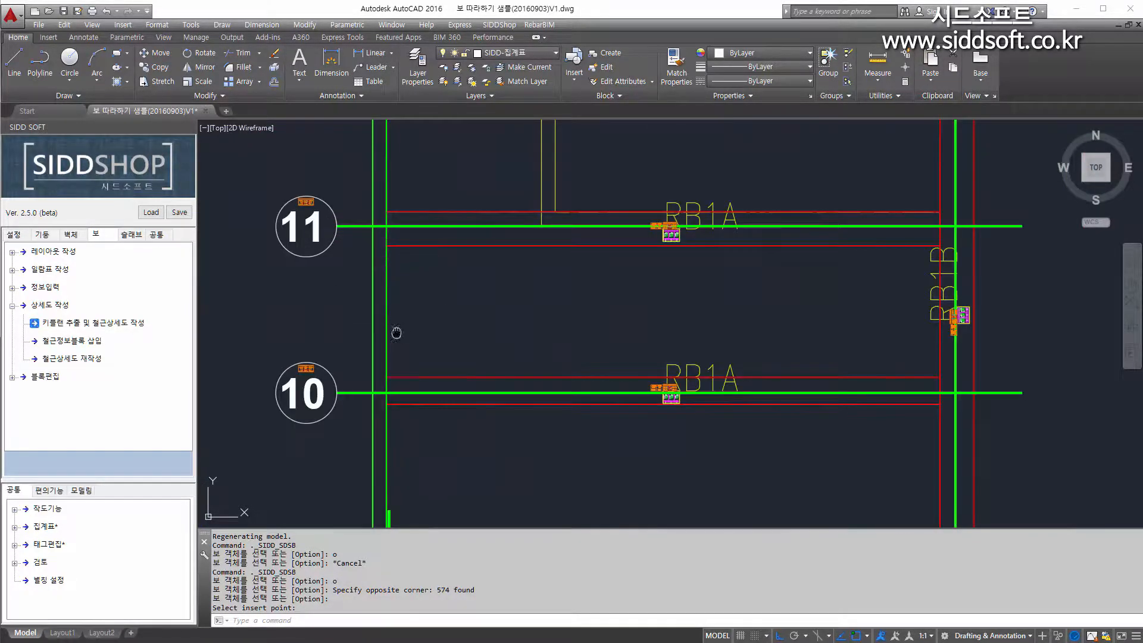
middle_drag(397, 333, 420, 190)
middle_drag(466, 258, 486, 424)
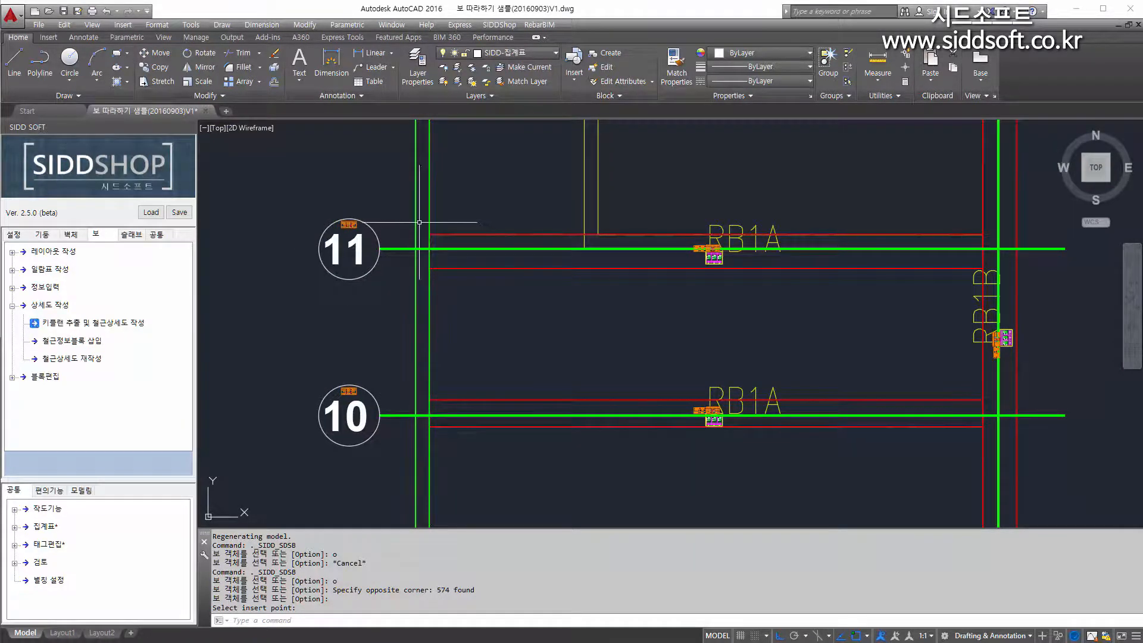
click(12, 252)
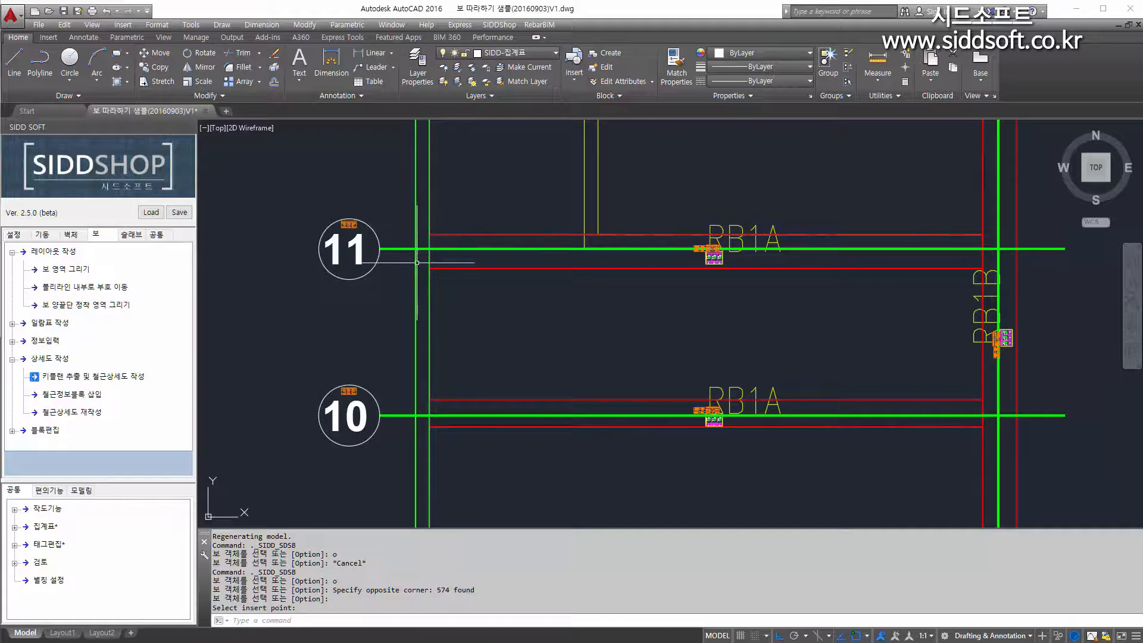
scroll(417, 265, down, 5)
scroll(417, 278, up, 5)
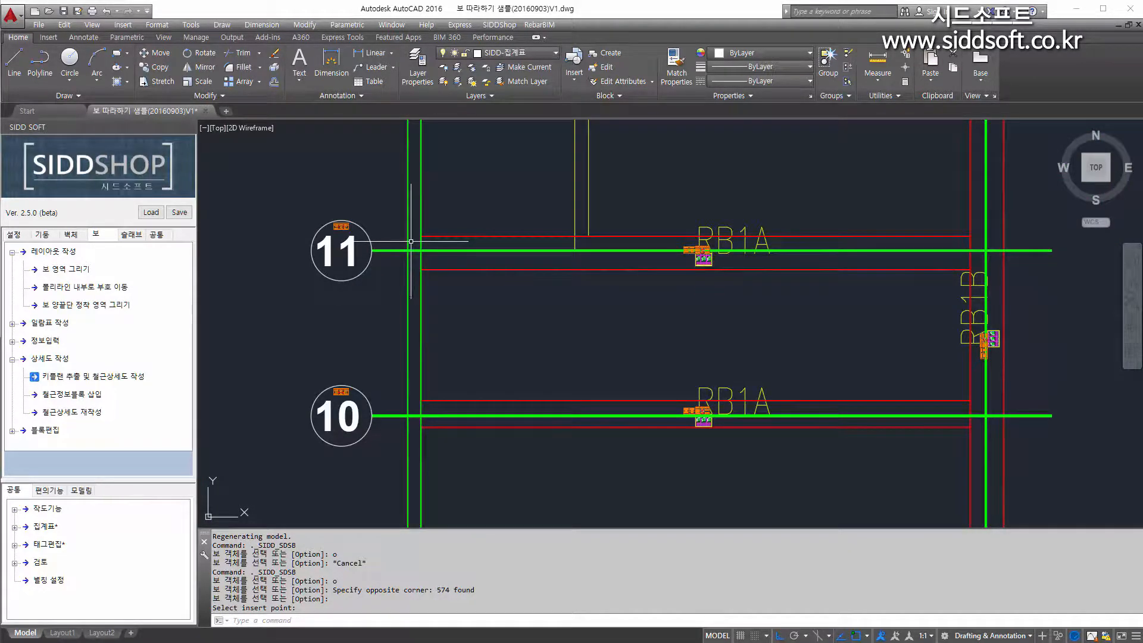
scroll(337, 261, down, 10)
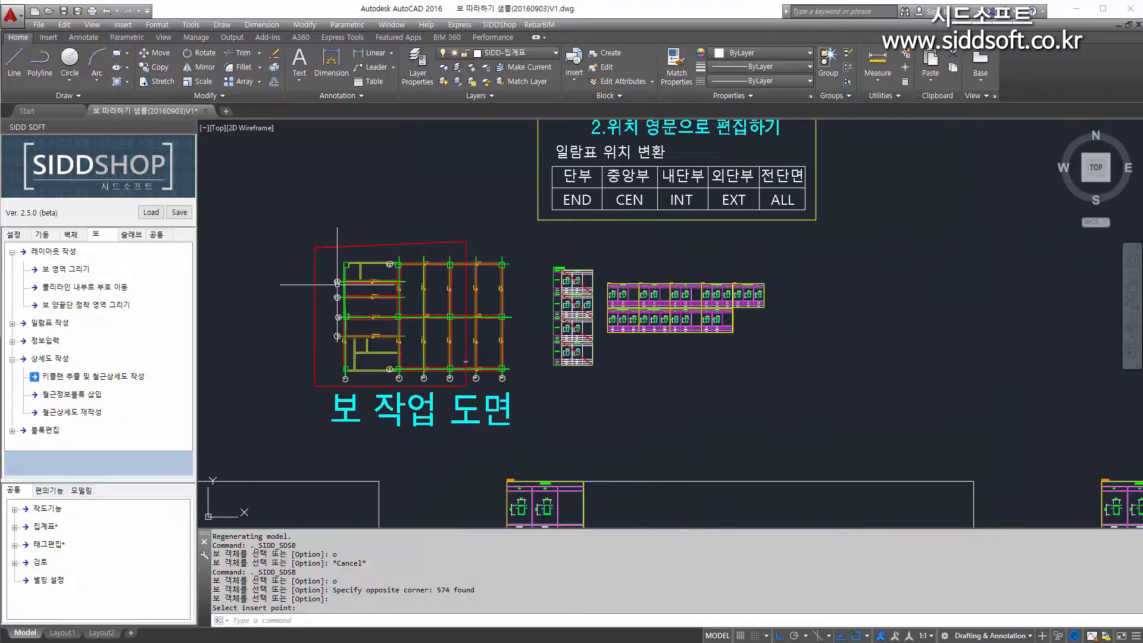
Inspect the top-layer bar ends and support width at the outer end of the gridline 10 beam detail.
middle_drag(689, 369, 595, 363)
scroll(448, 345, up, 10)
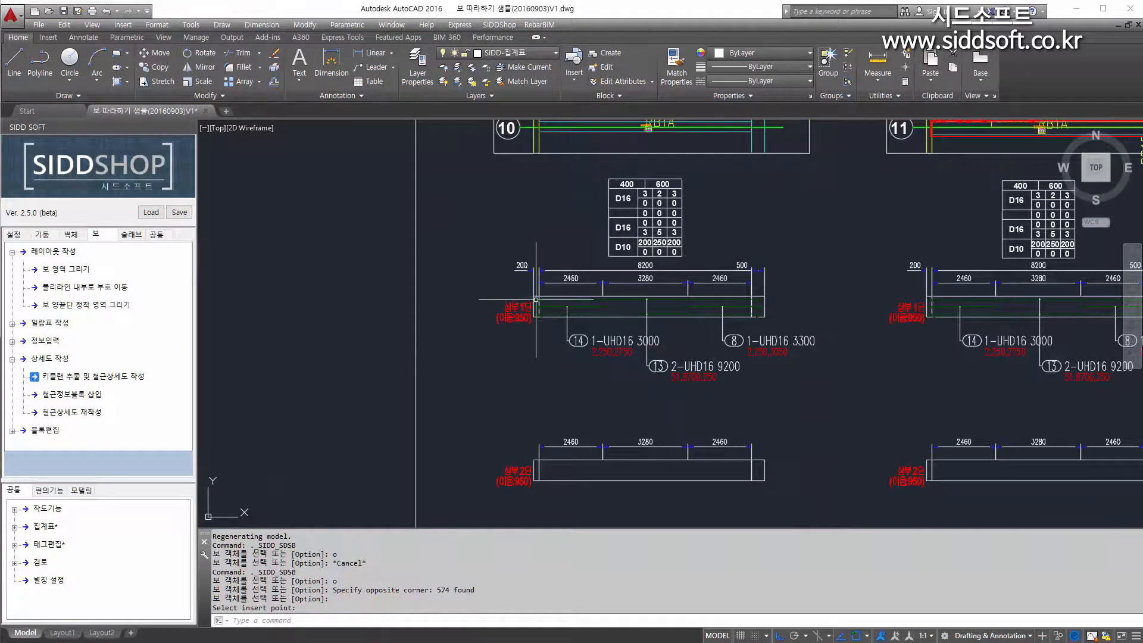
scroll(542, 280, up, 6)
scroll(524, 357, up, 3)
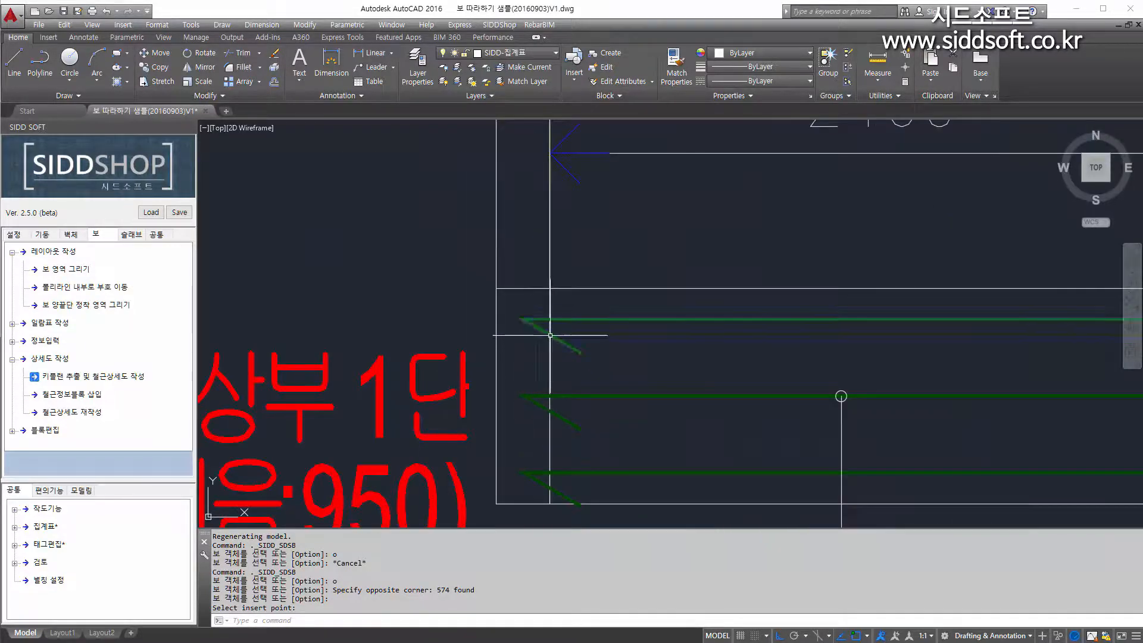
scroll(587, 332, down, 3)
scroll(524, 301, up, 4)
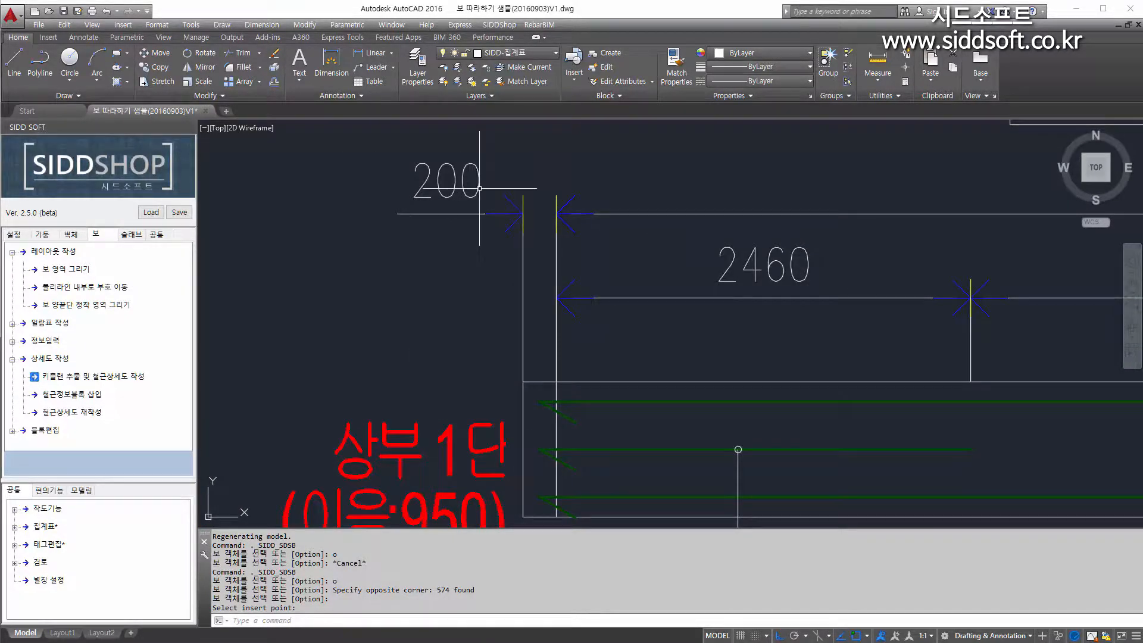
middle_drag(576, 329, 554, 271)
scroll(554, 337, up, 4)
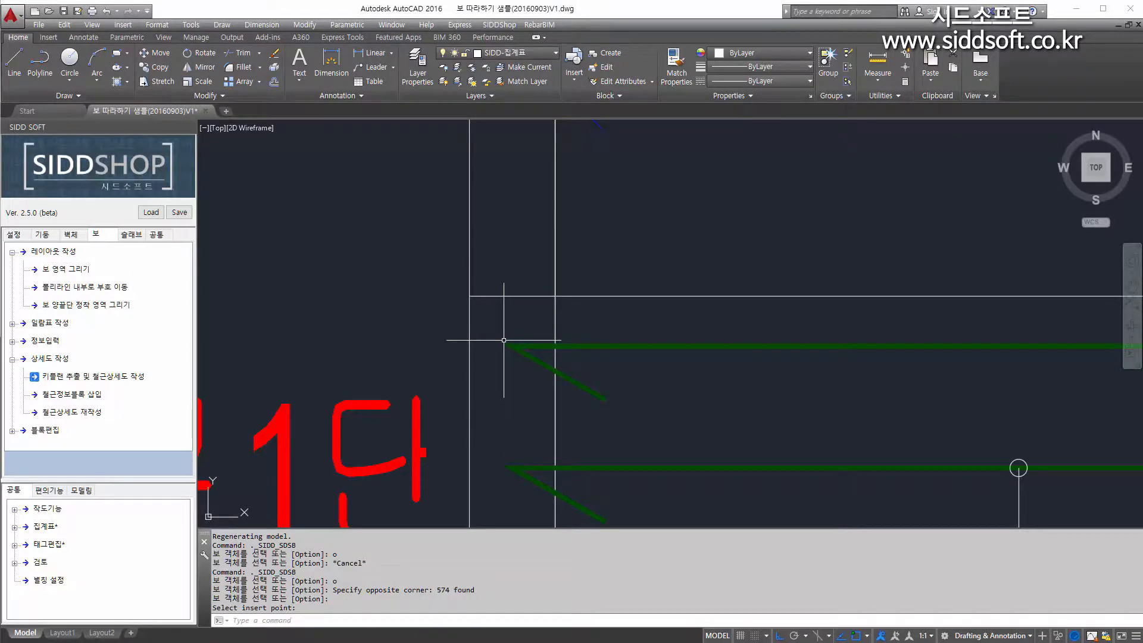
scroll(504, 340, down, 5)
scroll(503, 340, up, 4)
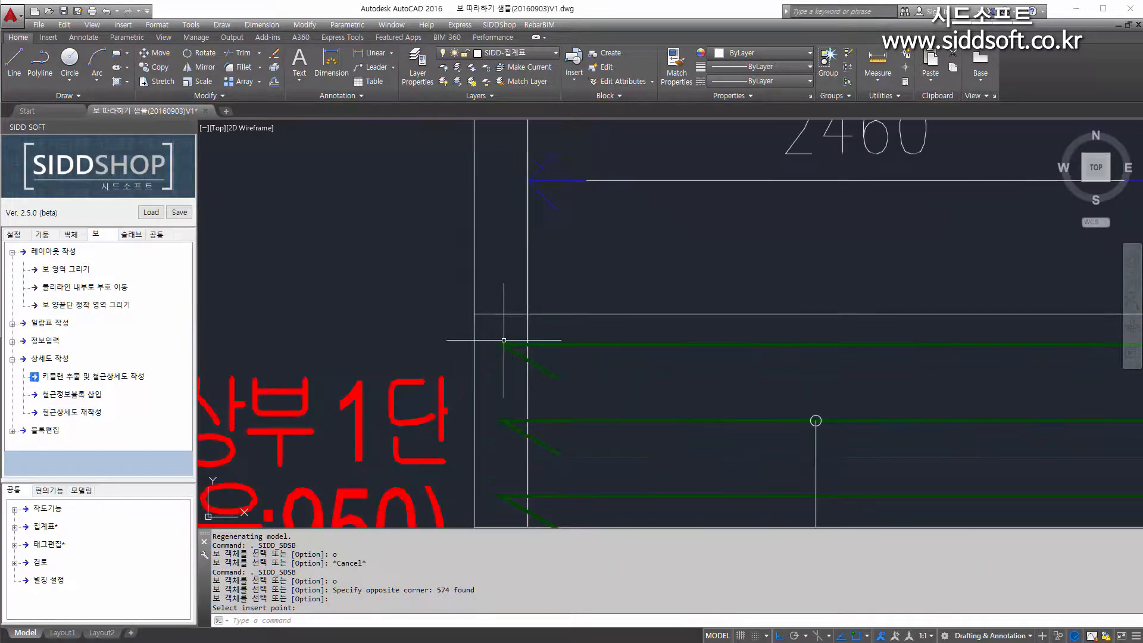
Check the upper-left bar shape and offset length (상부좌측이격길이) in the rebar information block at gridline 11 of the working drawing.
scroll(505, 352, down, 10)
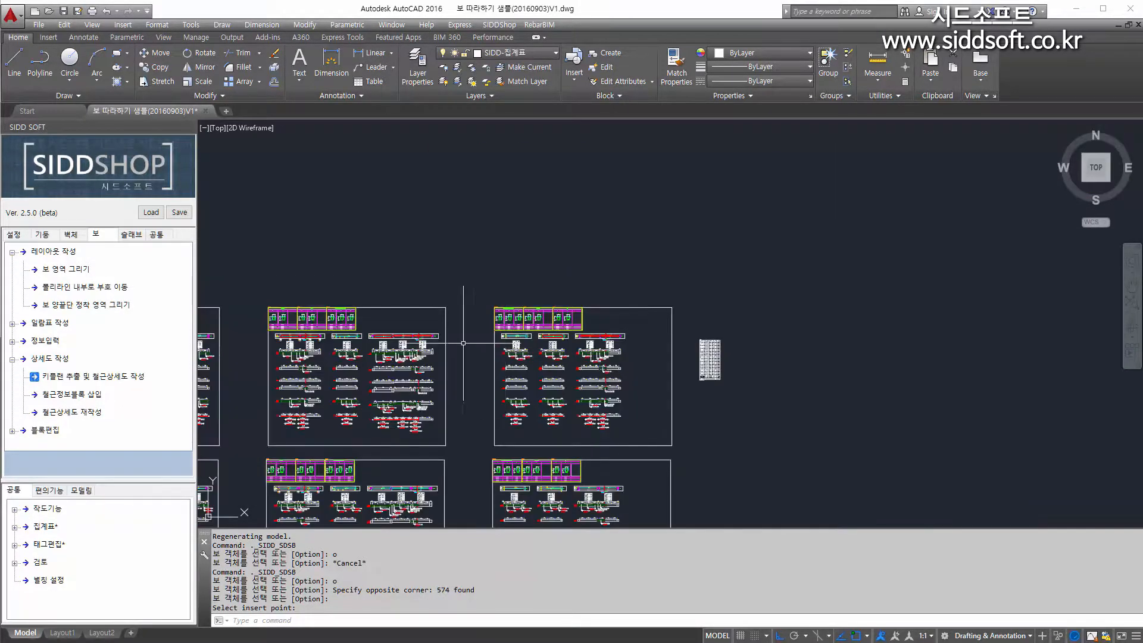
scroll(384, 302, up, 10)
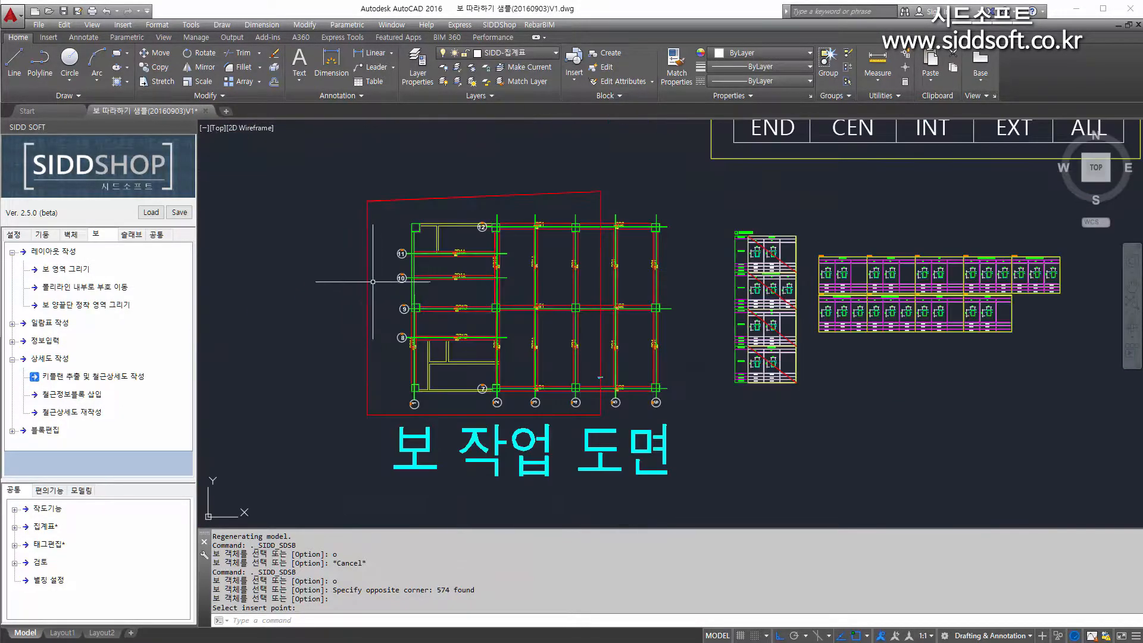
scroll(420, 232, up, 10)
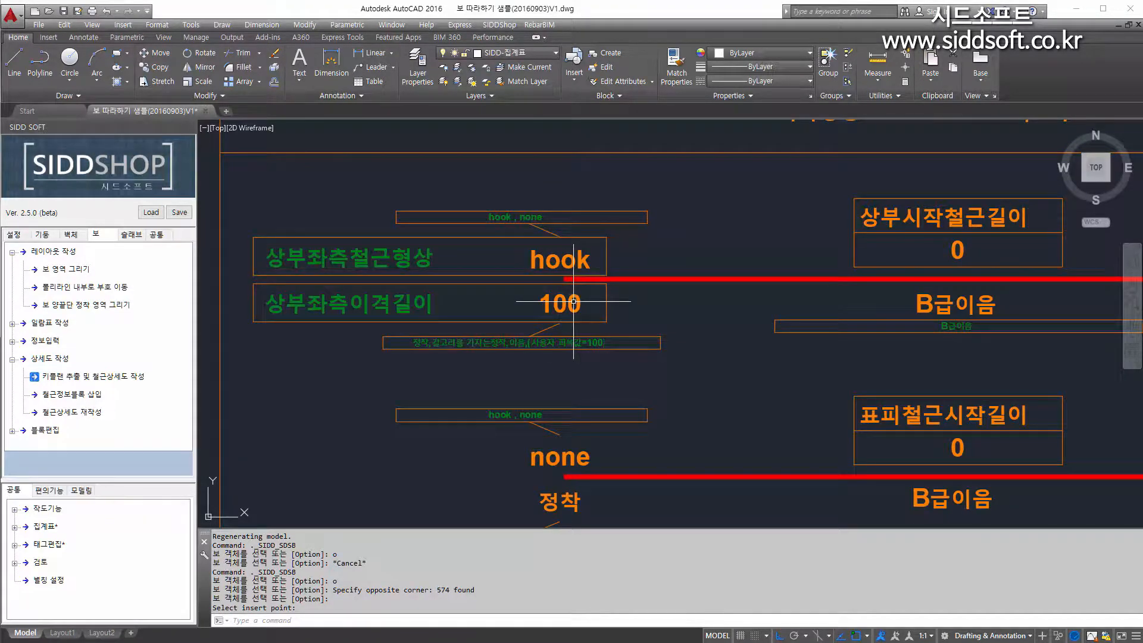
scroll(573, 302, down, 5)
scroll(559, 303, up, 10)
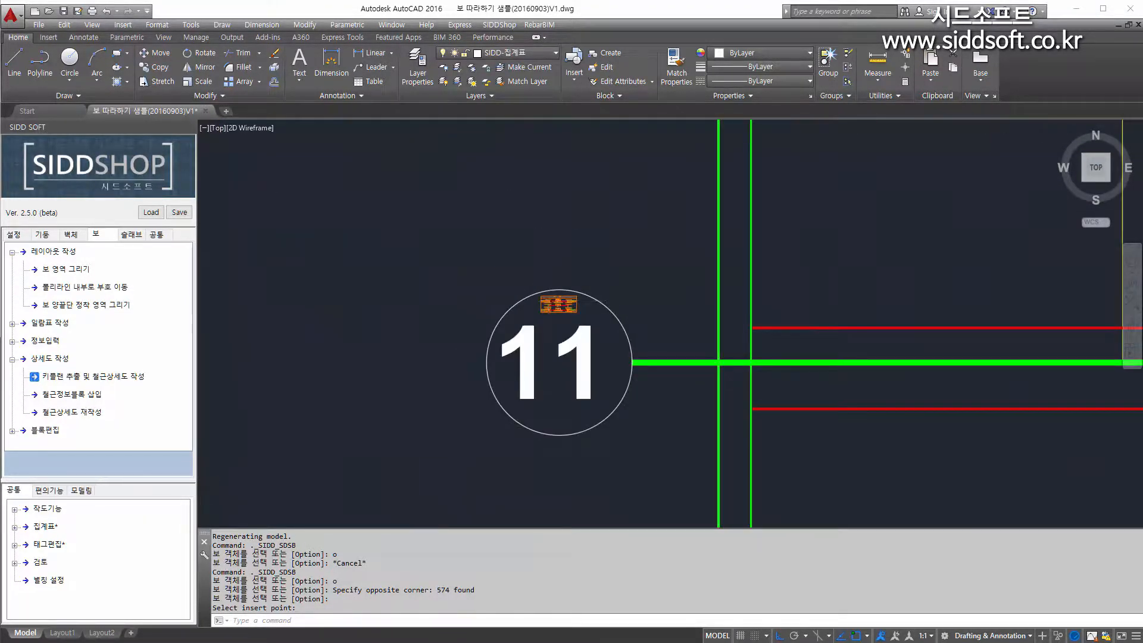
Inspect where the RB1A beam outline at gridline 11 ends against the outer support line.
scroll(570, 315, down, 1)
scroll(571, 314, up, 3)
click(644, 302)
click(619, 247)
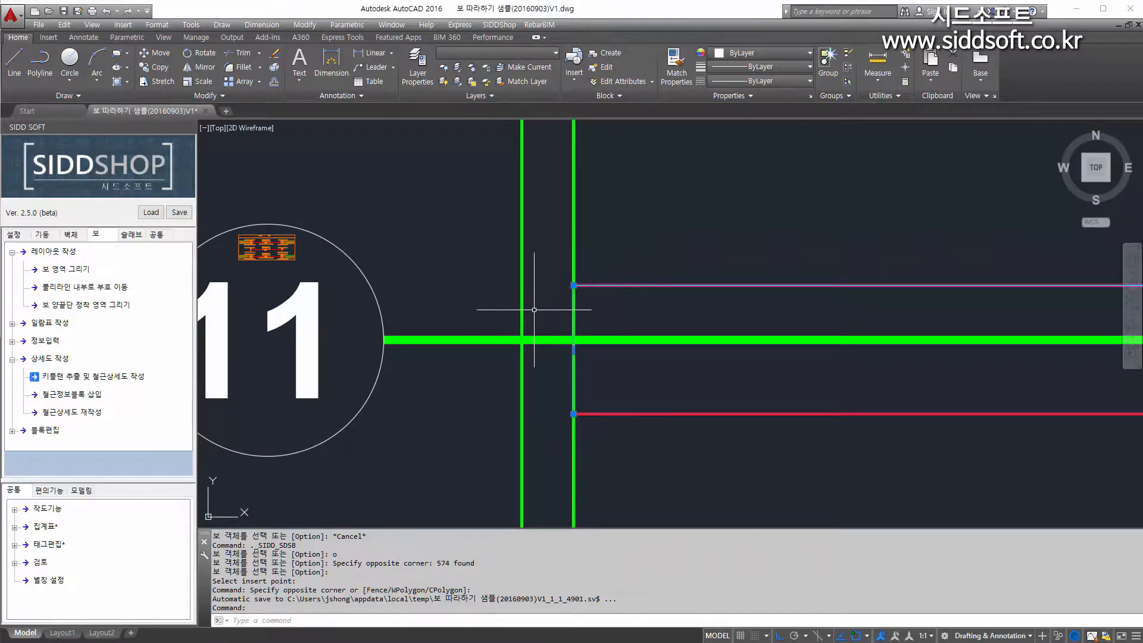
scroll(534, 310, down, 4)
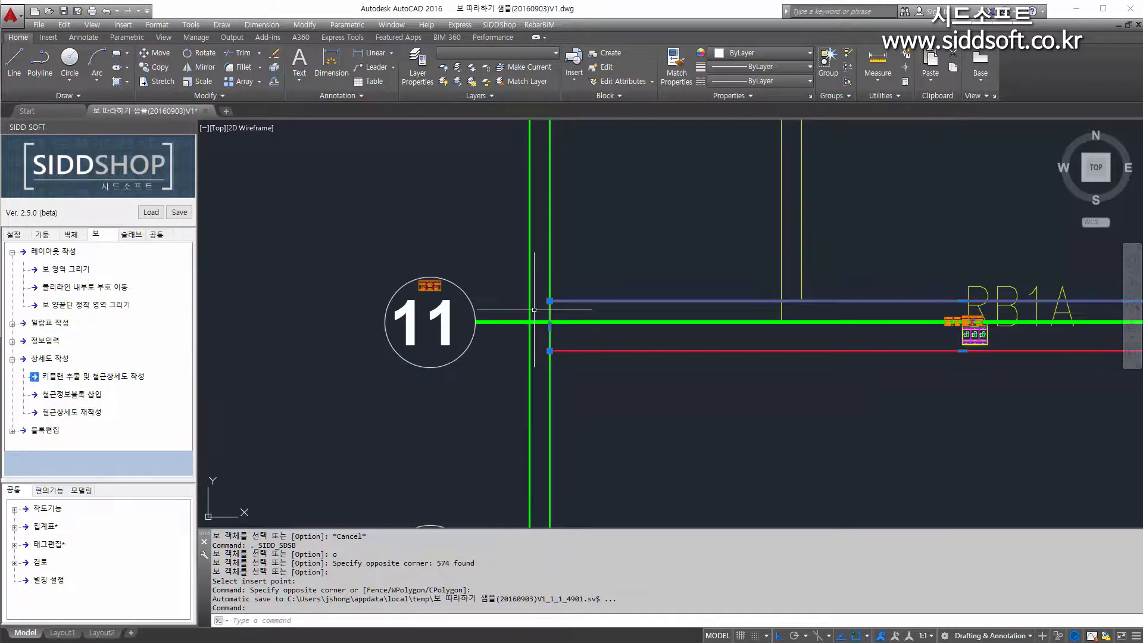
scroll(422, 292, up, 4)
key(Escape)
key(Escape)
key(Escape)
scroll(421, 287, down, 4)
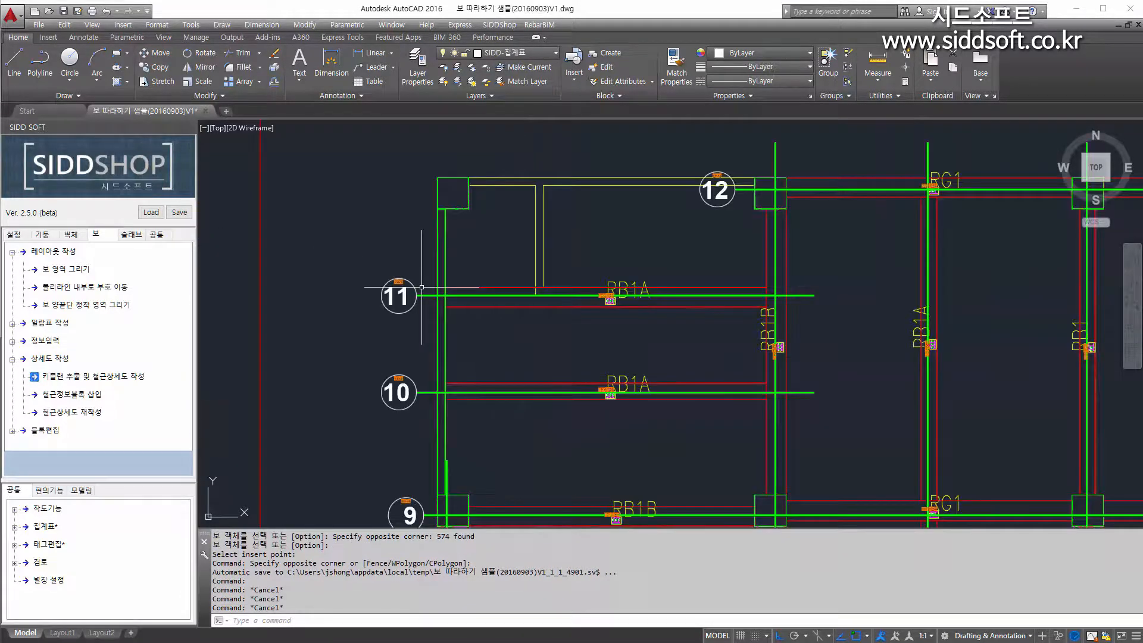
Set the upper-left bar end shape (상부근 좌측 철근형상) in the gridline 11 key plan block to Straight.
scroll(319, 288, up, 4)
scroll(472, 312, up, 3)
middle_drag(472, 312, 415, 305)
scroll(489, 316, up, 5)
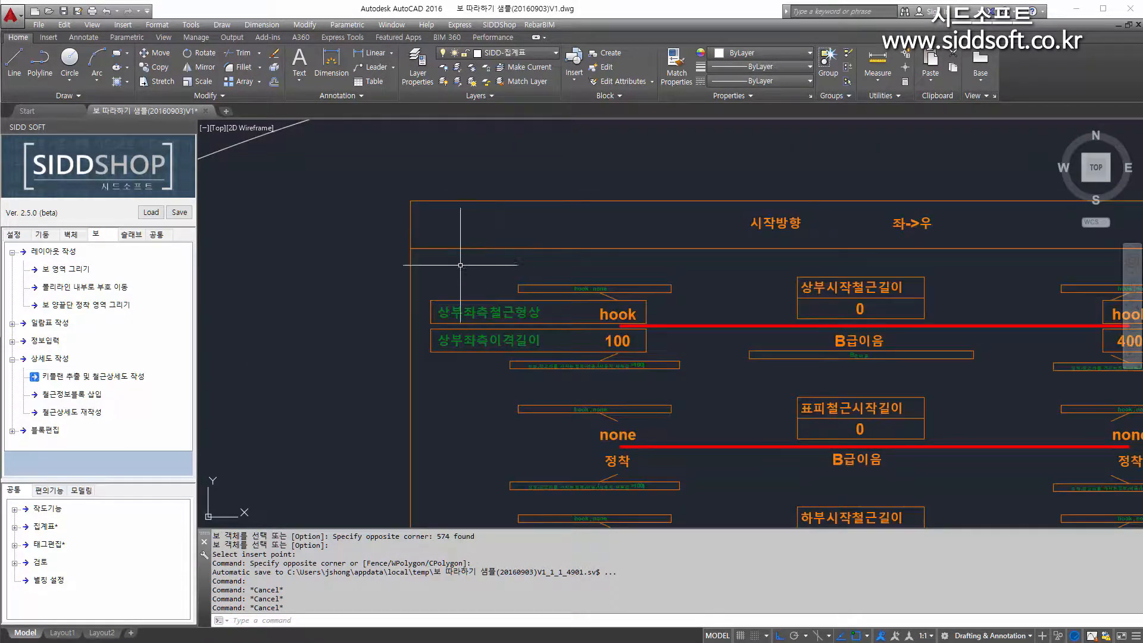
double_click(451, 247)
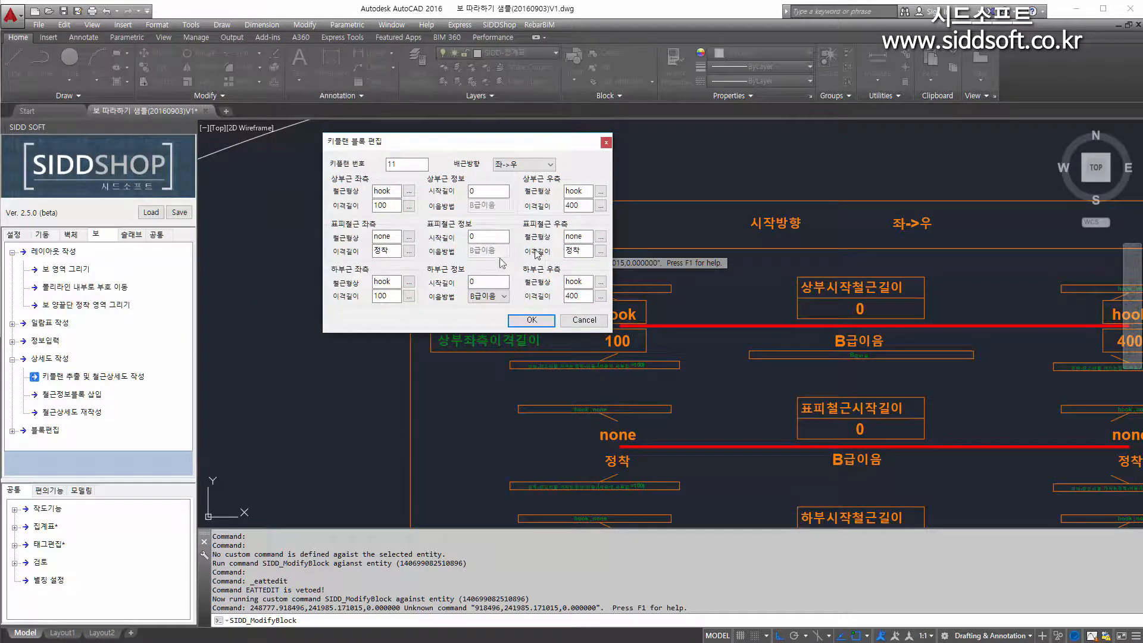
click(408, 191)
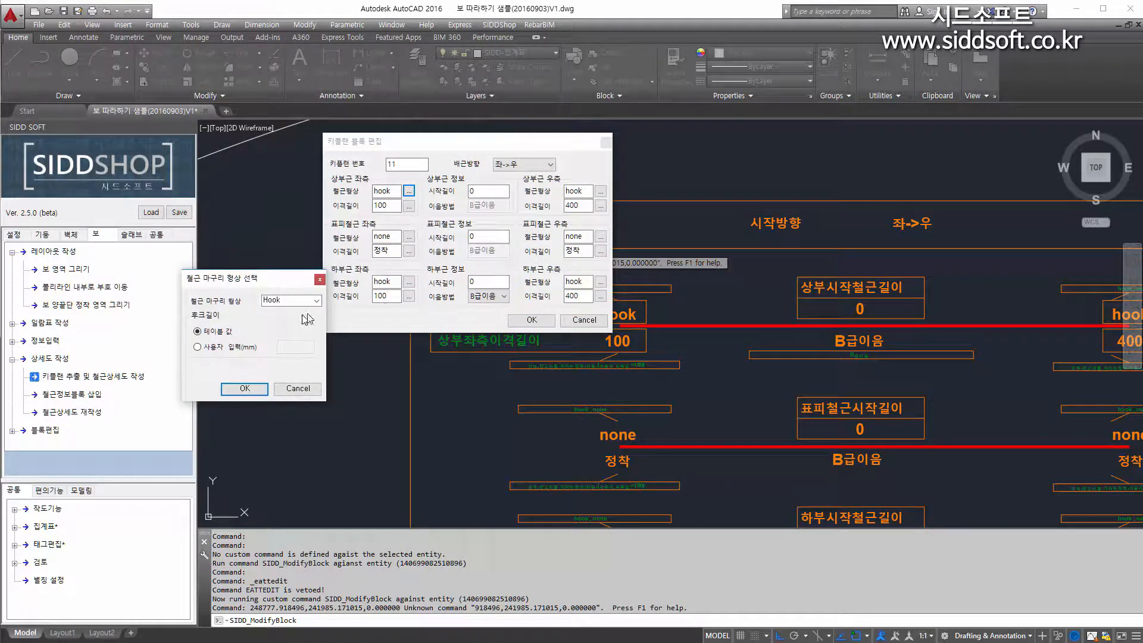
click(316, 302)
click(281, 318)
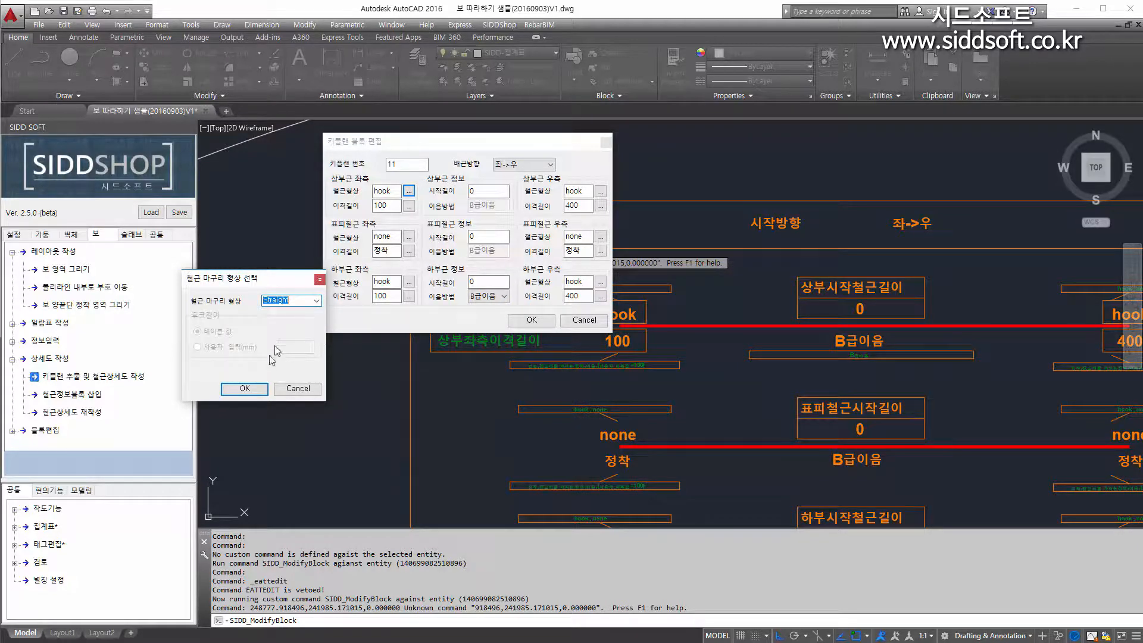
click(245, 389)
click(531, 320)
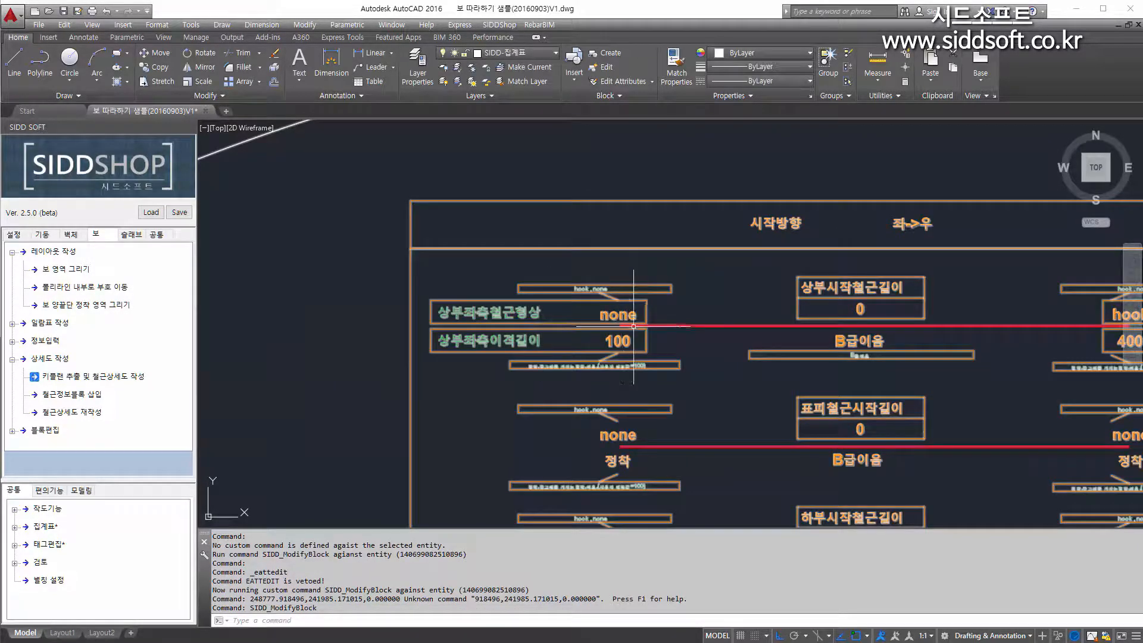
key(Escape)
scroll(625, 333, up, 2)
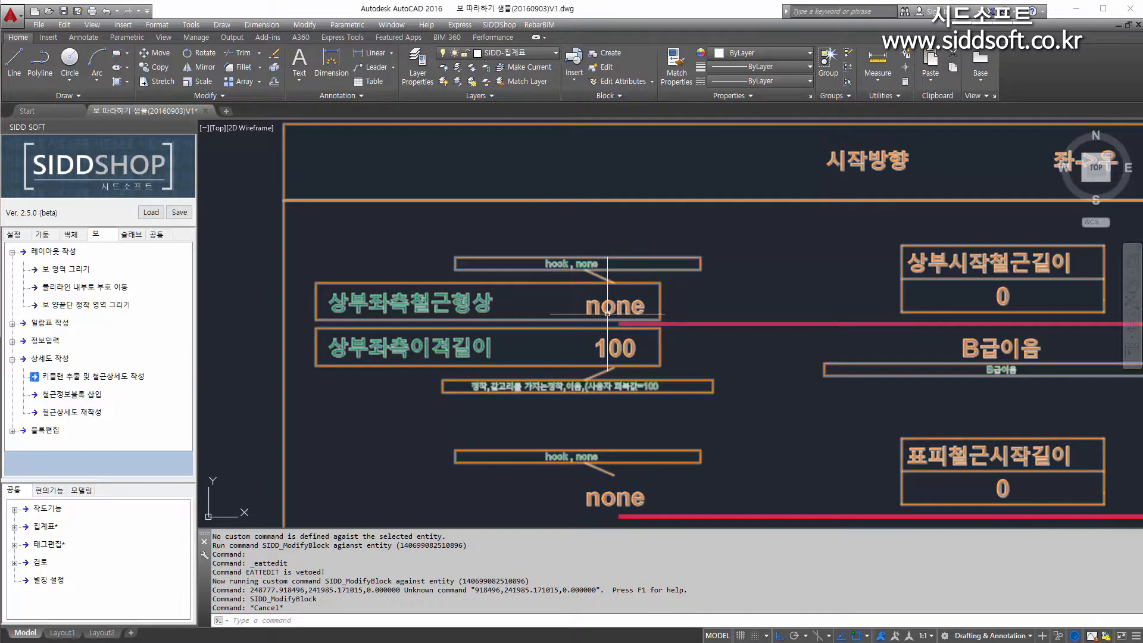
Review the gridline 10 to 12 beams in the working drawing and the detail sheets below it.
scroll(621, 304, down, 10)
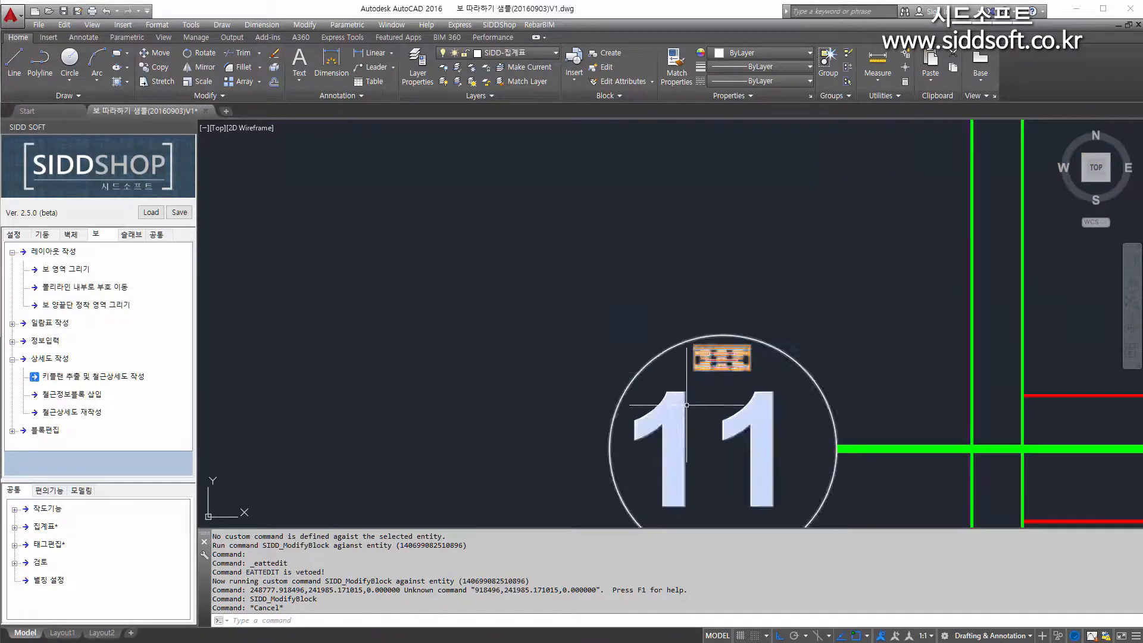
scroll(392, 227, down, 6)
scroll(396, 223, up, 5)
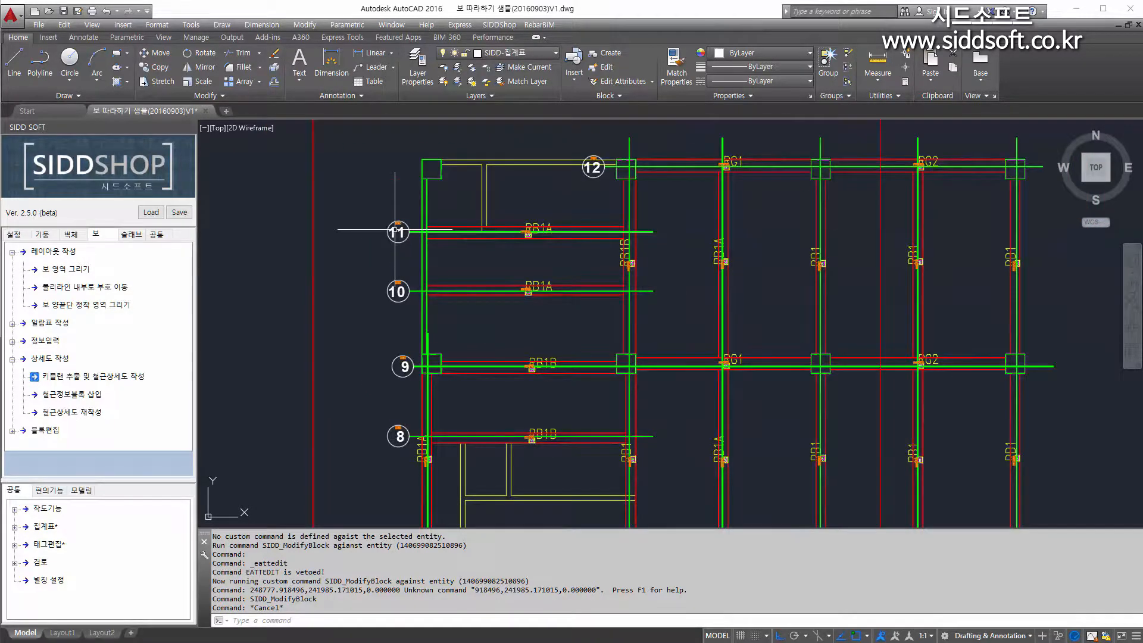
scroll(396, 223, up, 5)
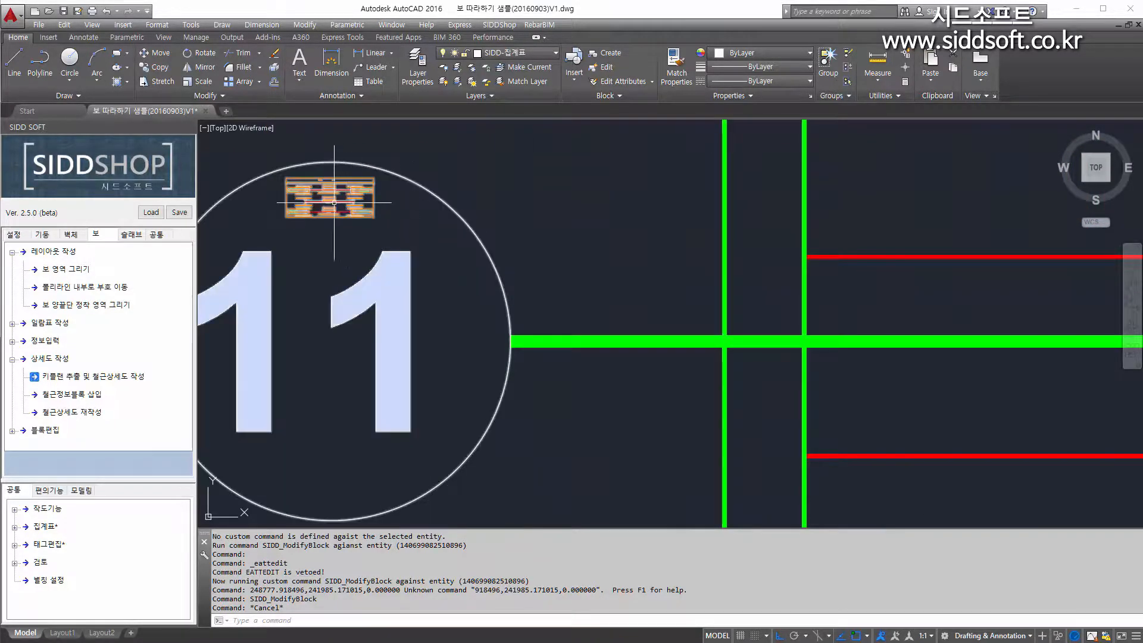
scroll(334, 204, down, 8)
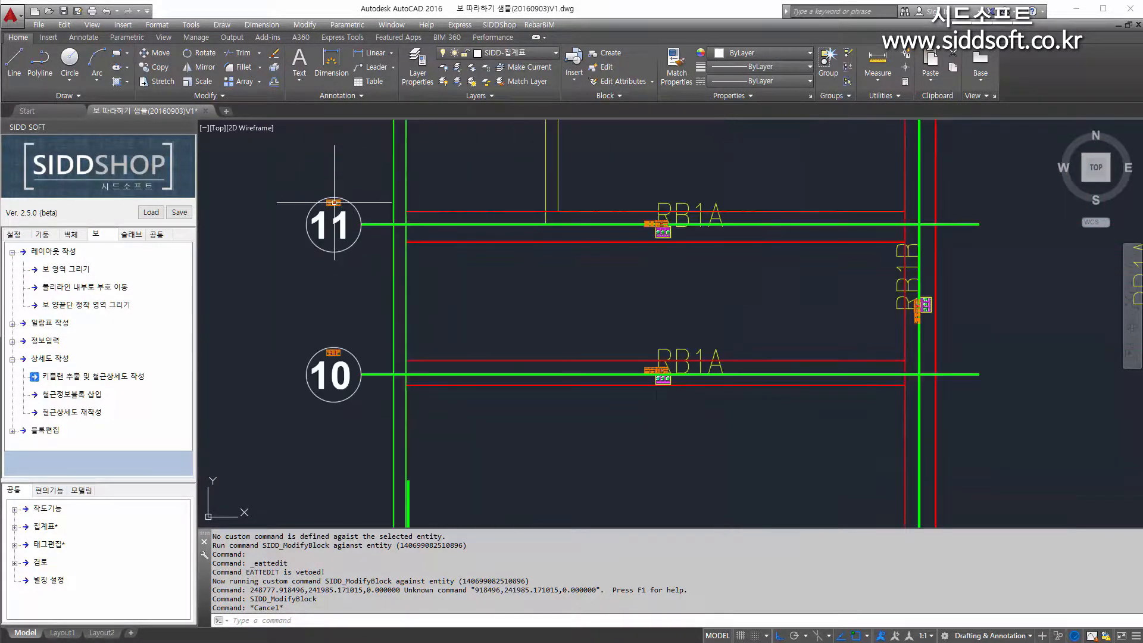
scroll(334, 204, down, 5)
scroll(480, 306, up, 3)
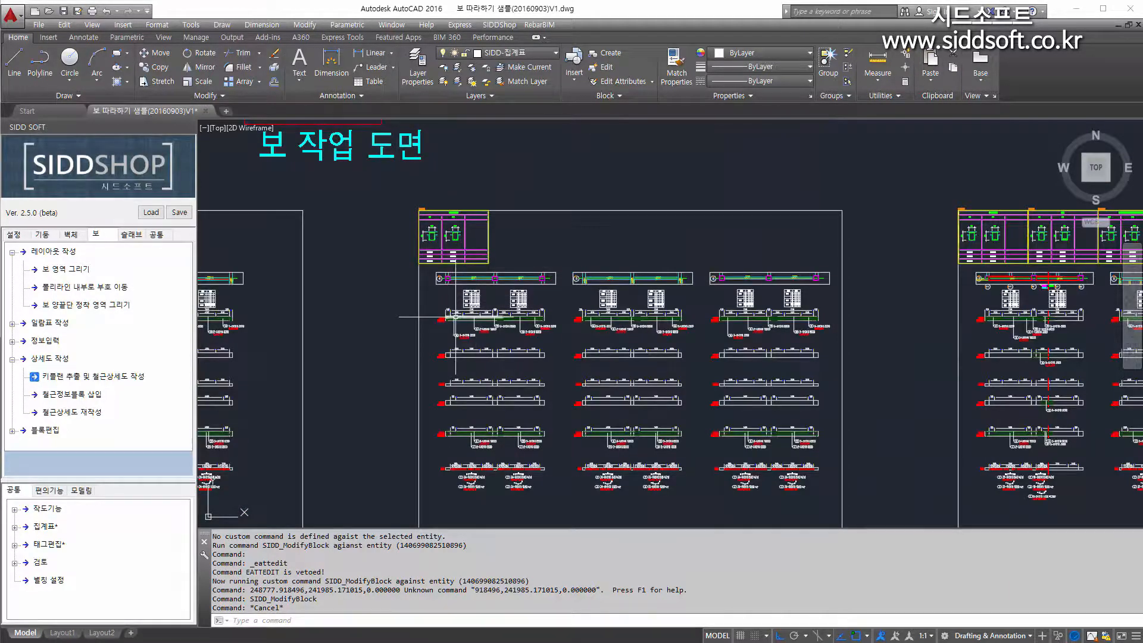
scroll(456, 317, down, 3)
scroll(404, 269, up, 4)
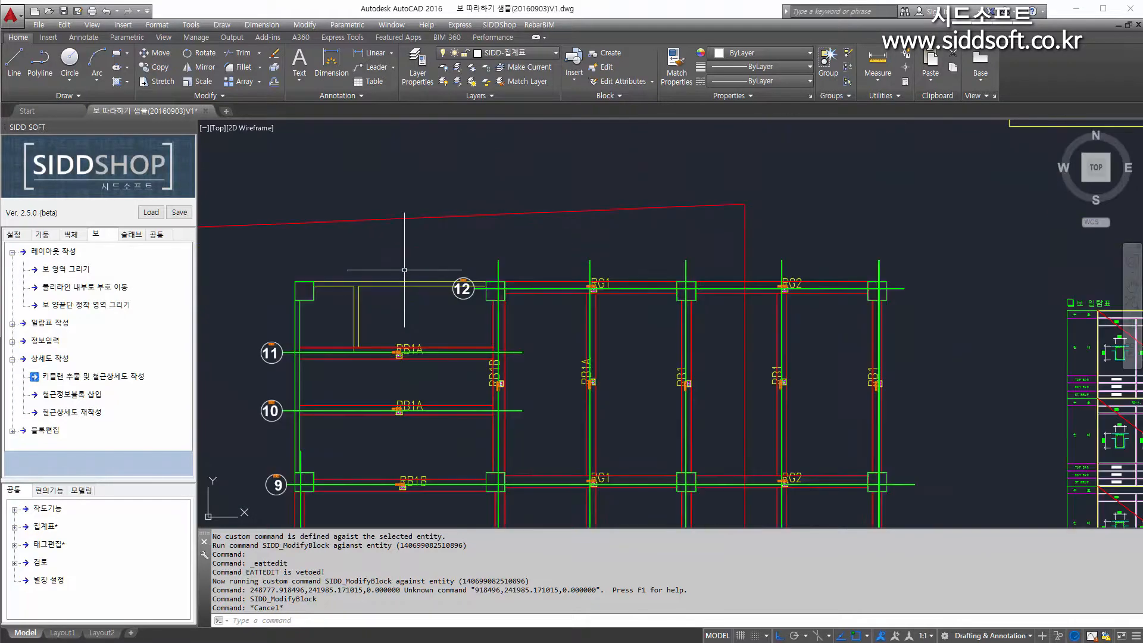
scroll(416, 430, down, 8)
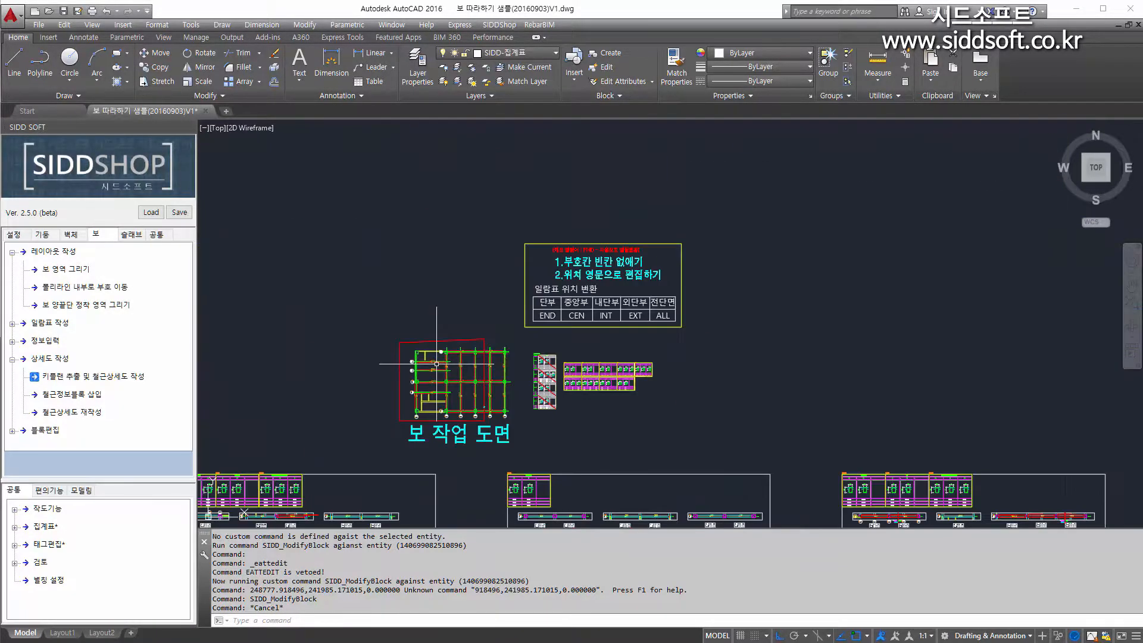
Move the size-mismatch warning text on the gridline 7 key plan upward, clear of the RG1 beam outline.
middle_drag(480, 487, 432, 248)
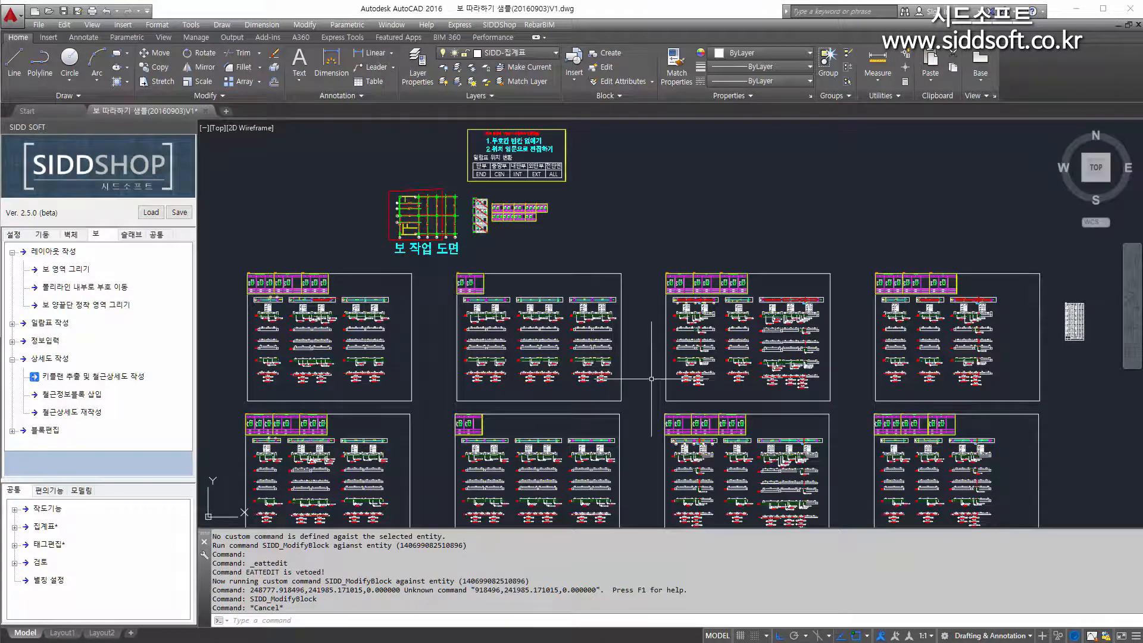
middle_drag(661, 380, 588, 337)
scroll(649, 381, up, 6)
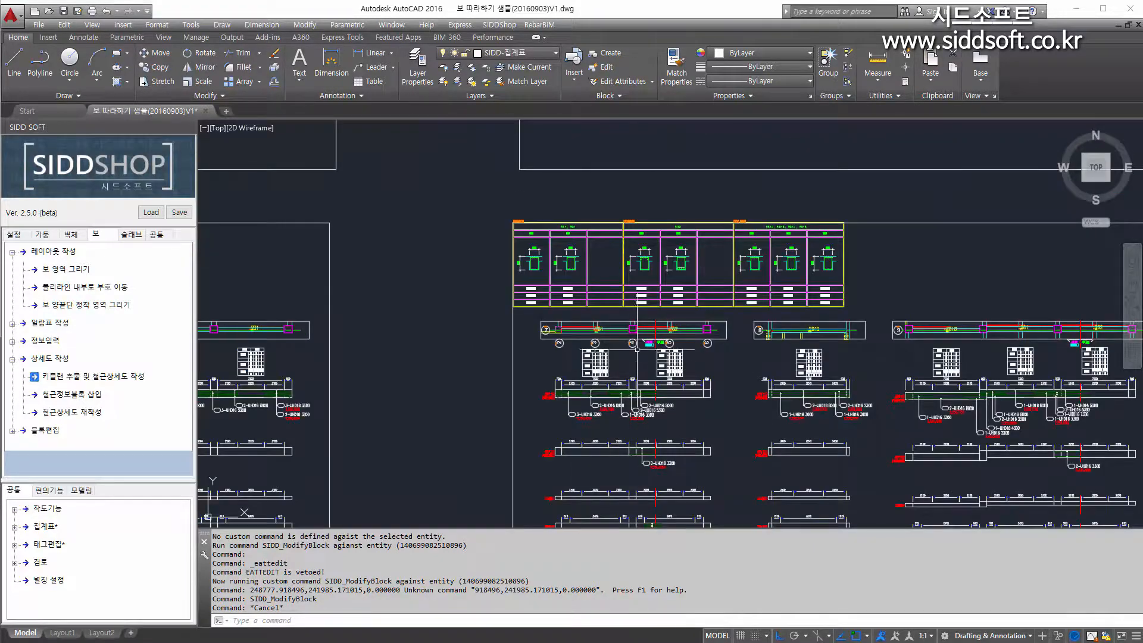
scroll(522, 304, up, 3)
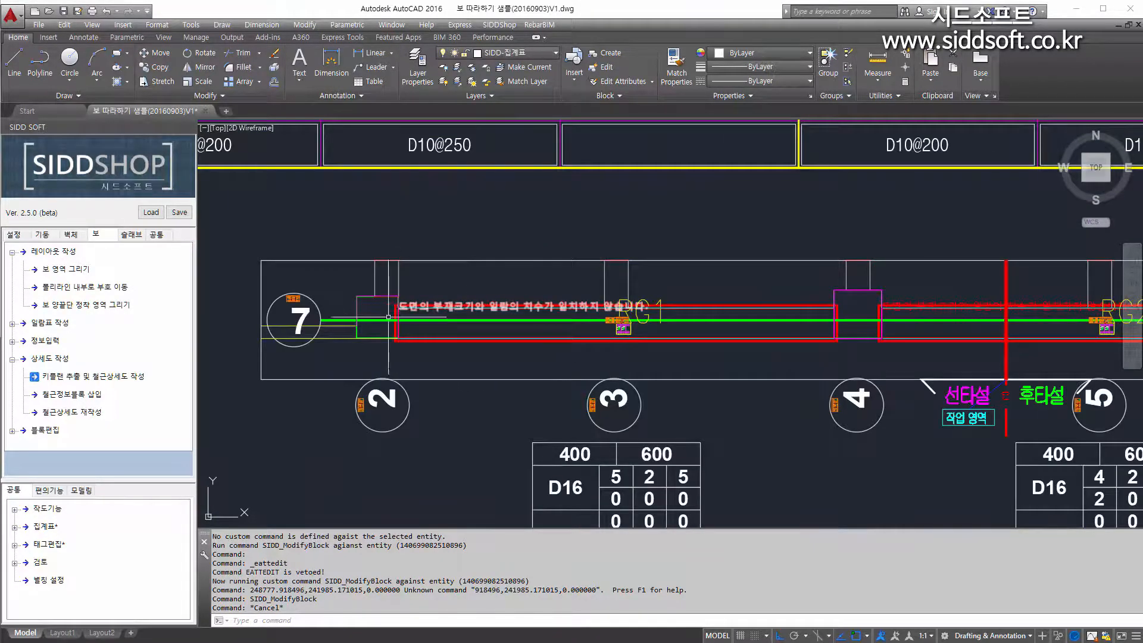
scroll(388, 316, up, 3)
scroll(488, 251, up, 2)
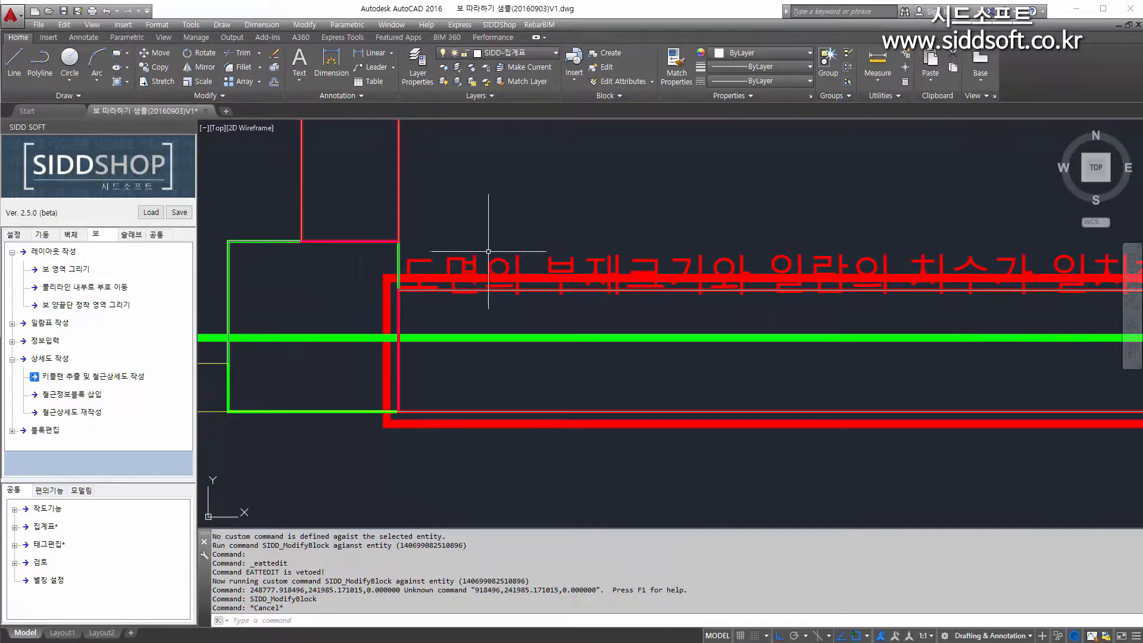
text(m)
key(space)
click(536, 237)
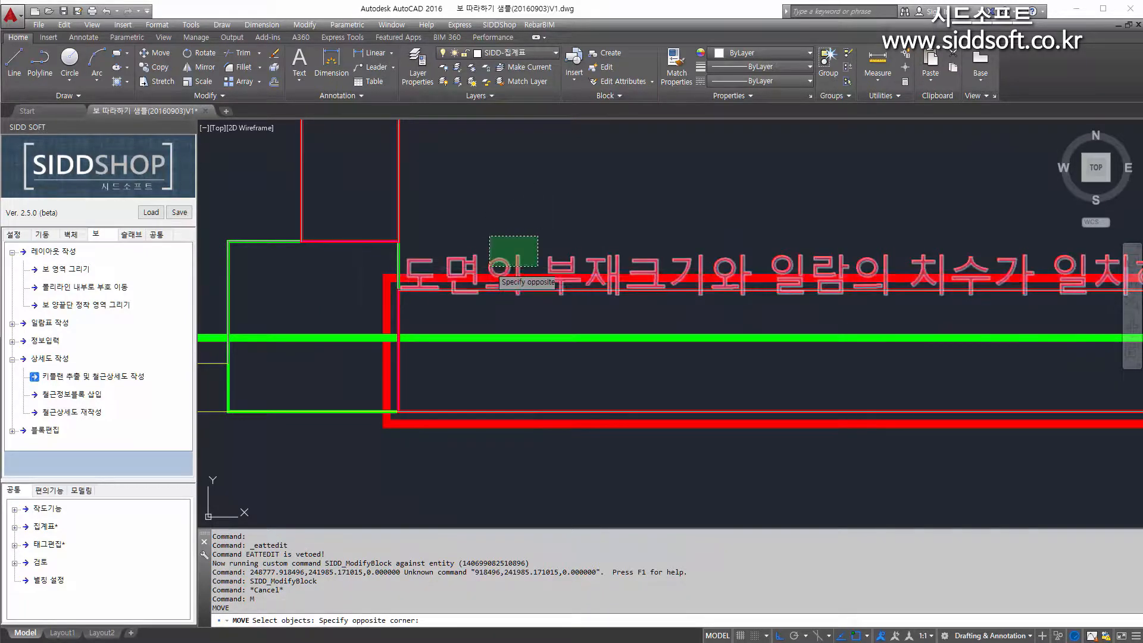
click(490, 286)
key(space)
click(587, 226)
click(586, 185)
scroll(586, 186, down, 6)
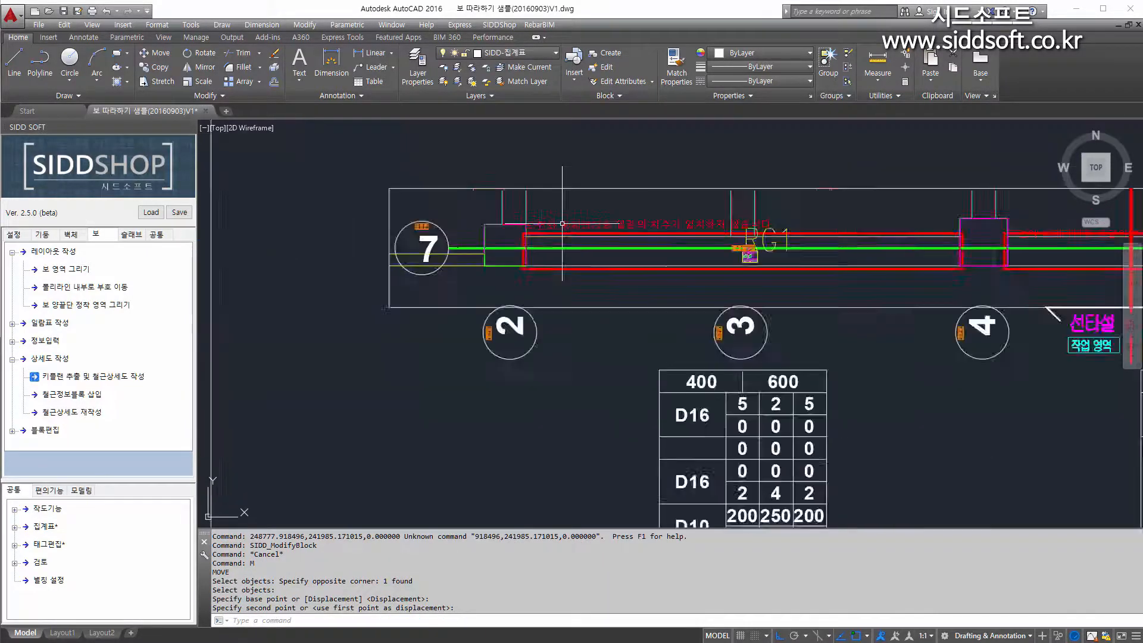
Read the member-size warning above beam RG1 on the gridline 7 key plan and examine its highlighted outline.
scroll(561, 224, up, 2)
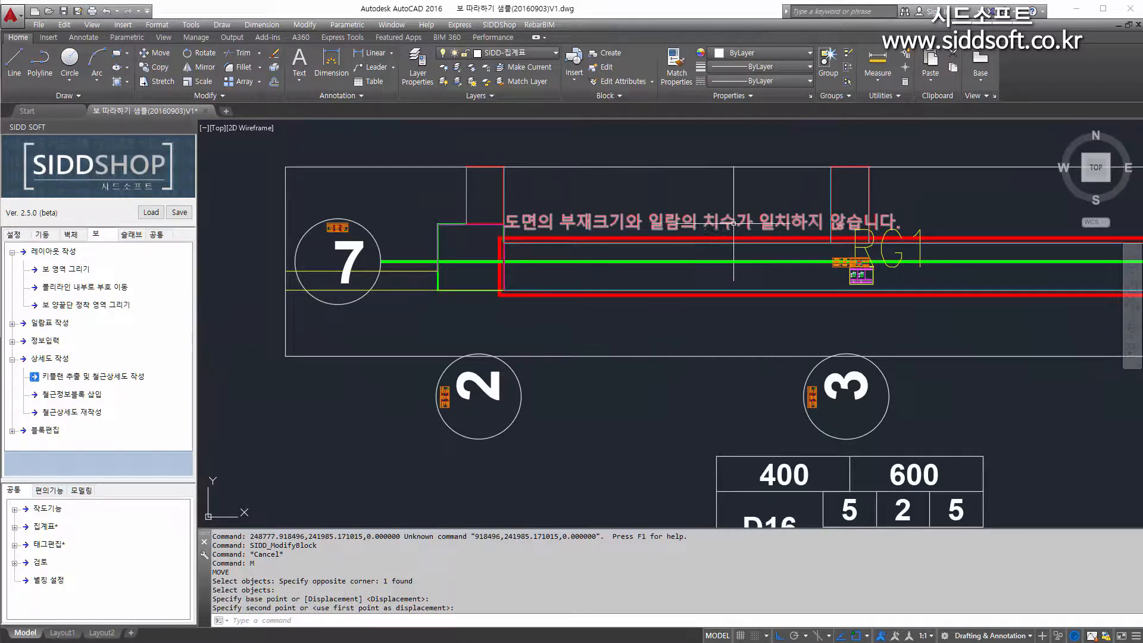
scroll(785, 223, down, 3)
middle_drag(690, 218, 521, 331)
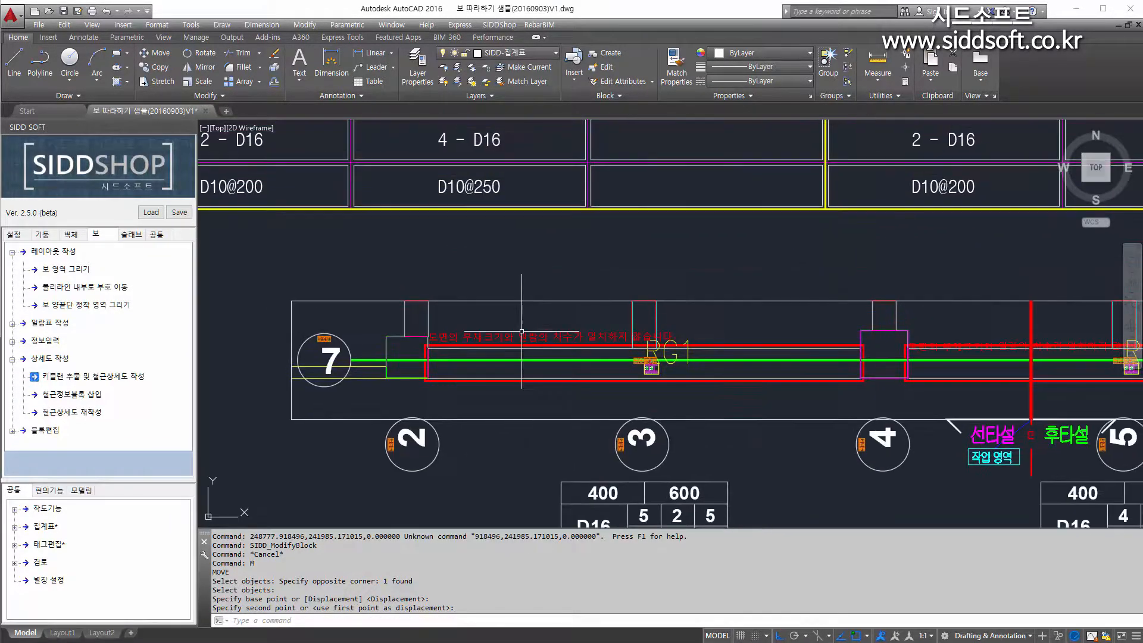
key(Escape)
key(Escape)
scroll(512, 280, down, 2)
scroll(447, 299, up, 6)
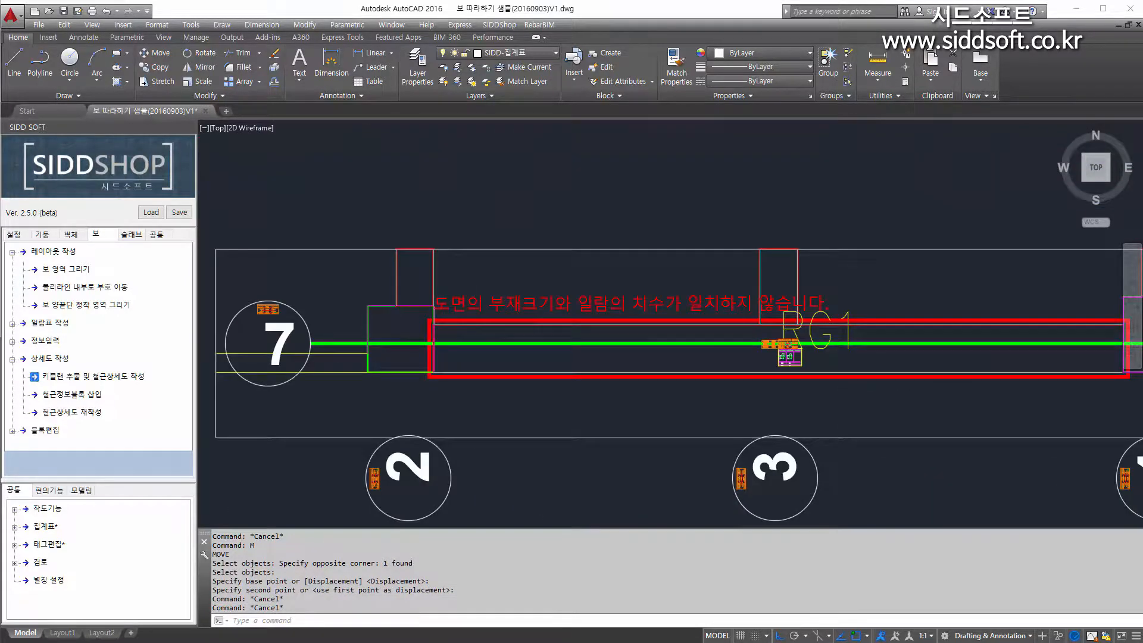
scroll(553, 292, down, 5)
scroll(553, 292, up, 3)
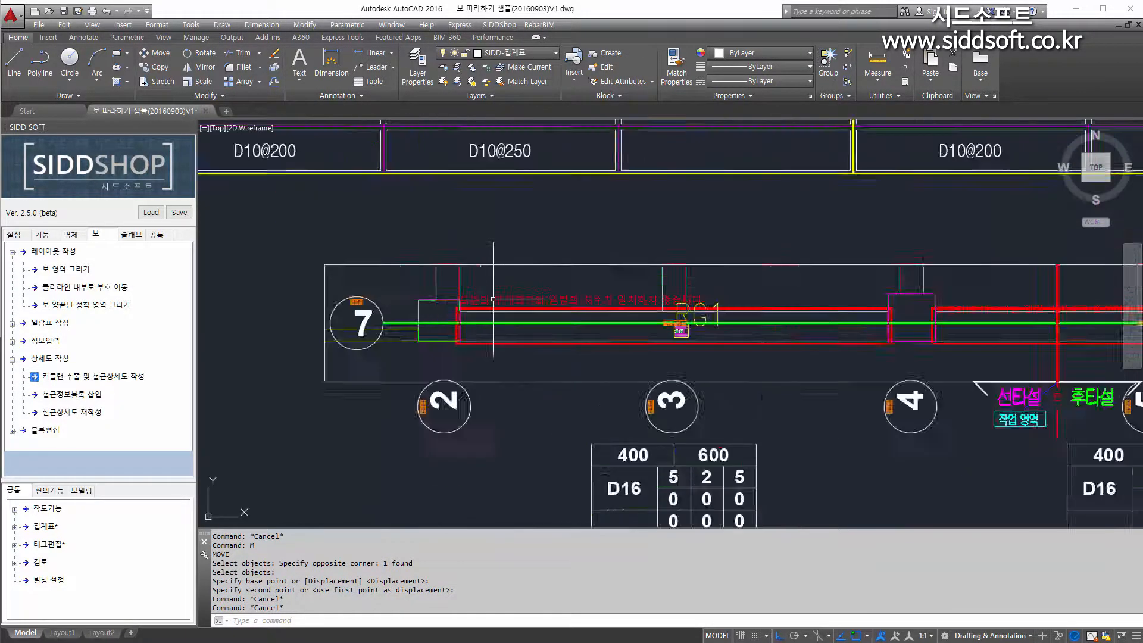
Check the END and CEN section dimensions for RB1, RG1 in the beam schedule above the gridline 7 key plan.
scroll(597, 286, down, 4)
middle_drag(556, 247, 552, 397)
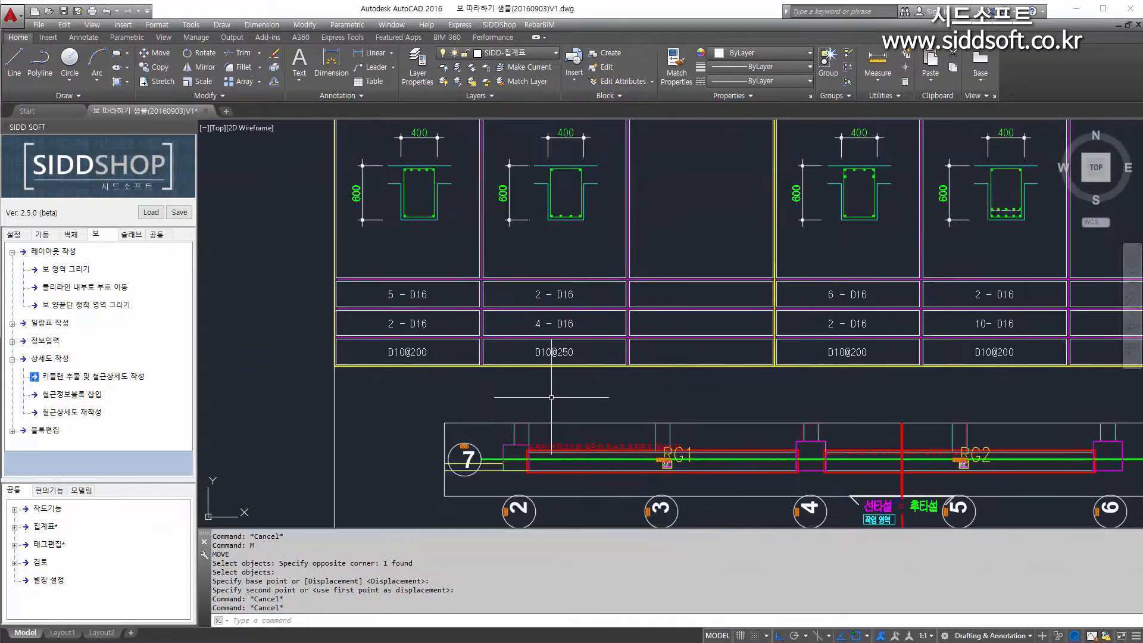
middle_drag(545, 190, 541, 253)
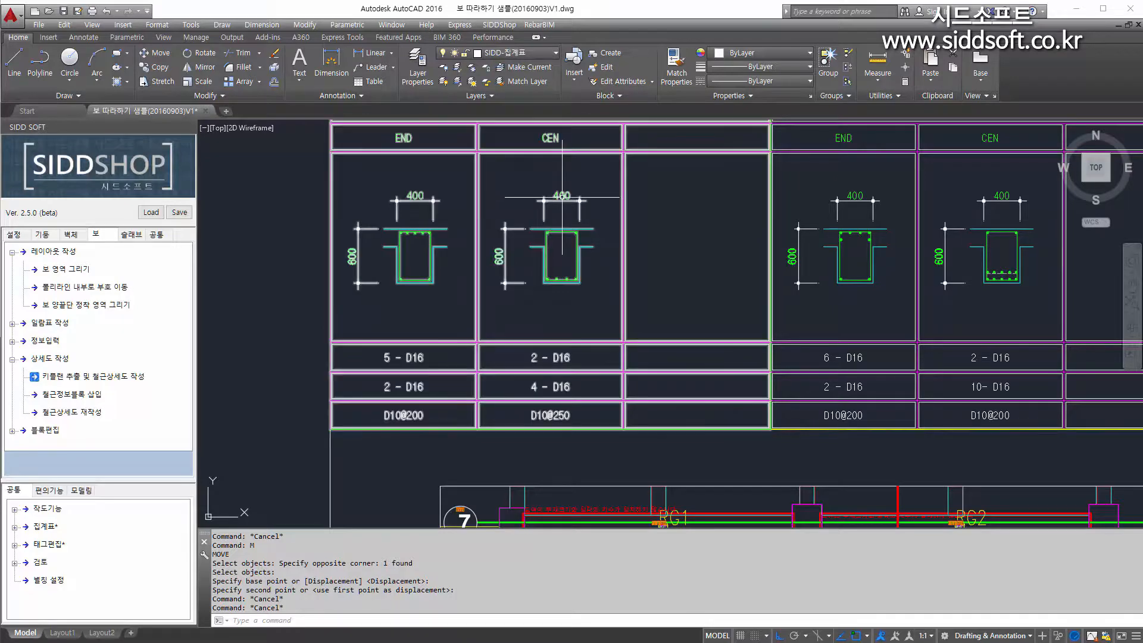
scroll(579, 405, up, 3)
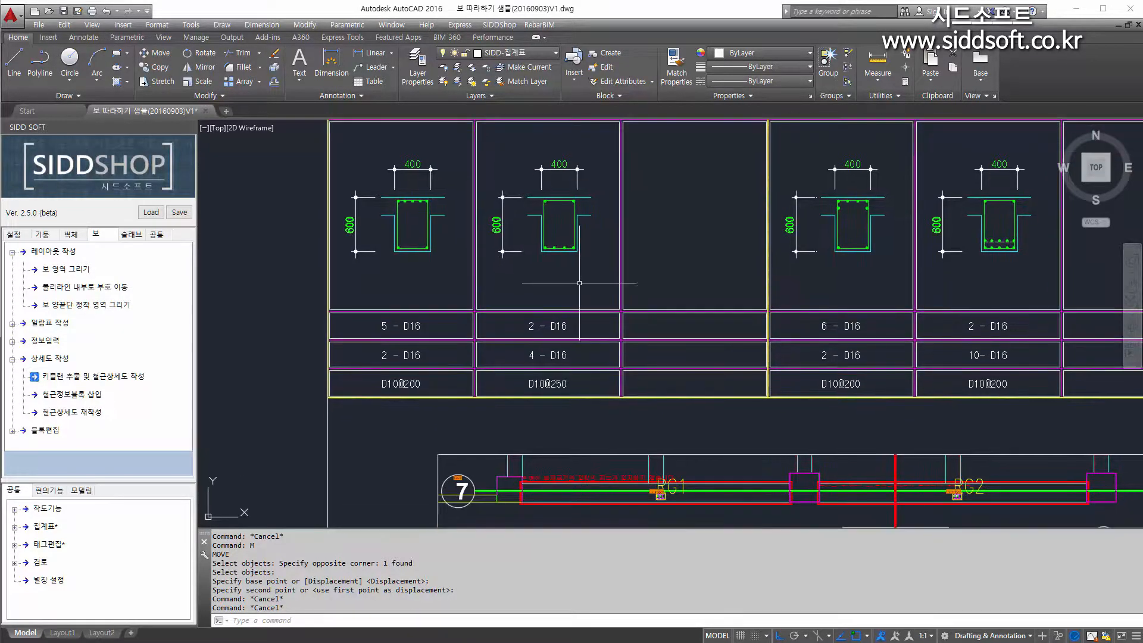
middle_drag(574, 444, 574, 380)
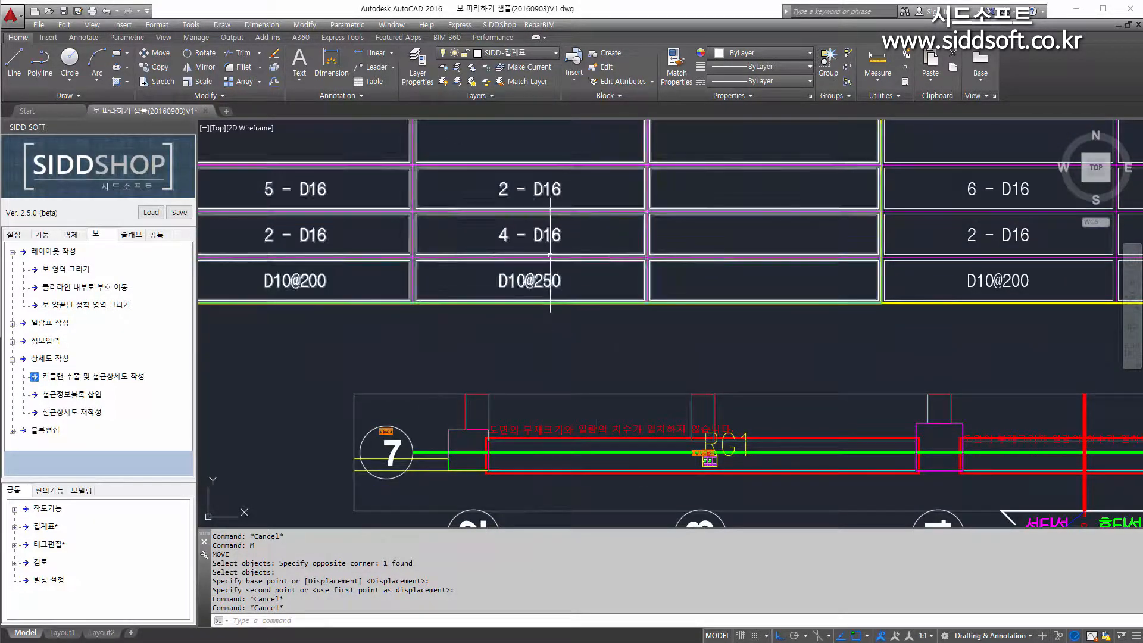
middle_drag(547, 249, 554, 429)
scroll(556, 180, down, 2)
middle_drag(553, 185, 548, 306)
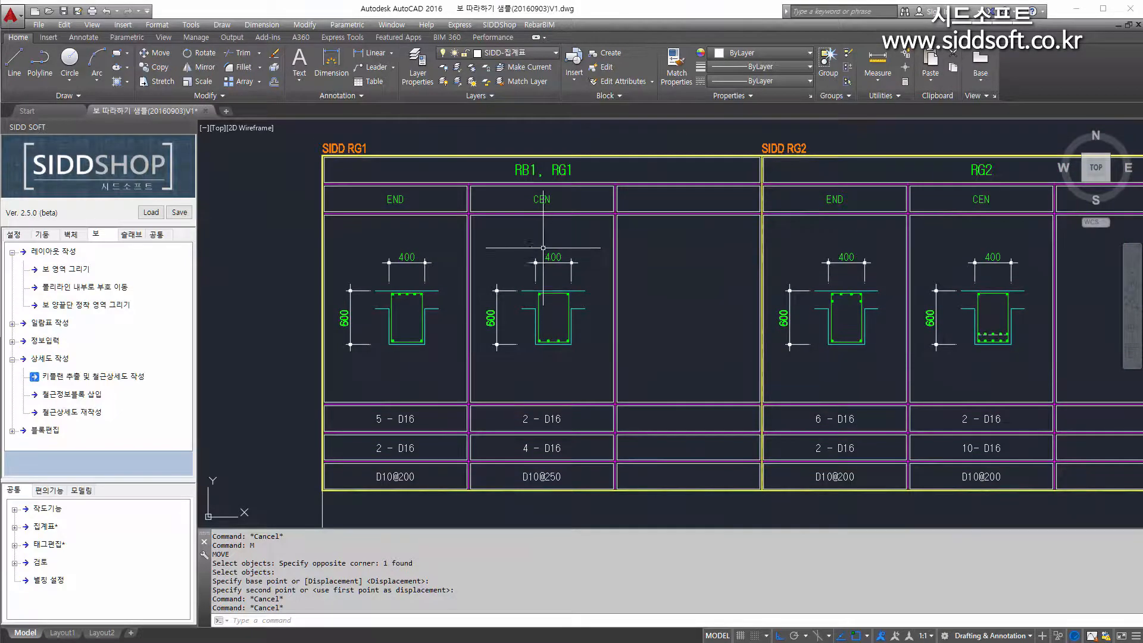
scroll(559, 268, down, 4)
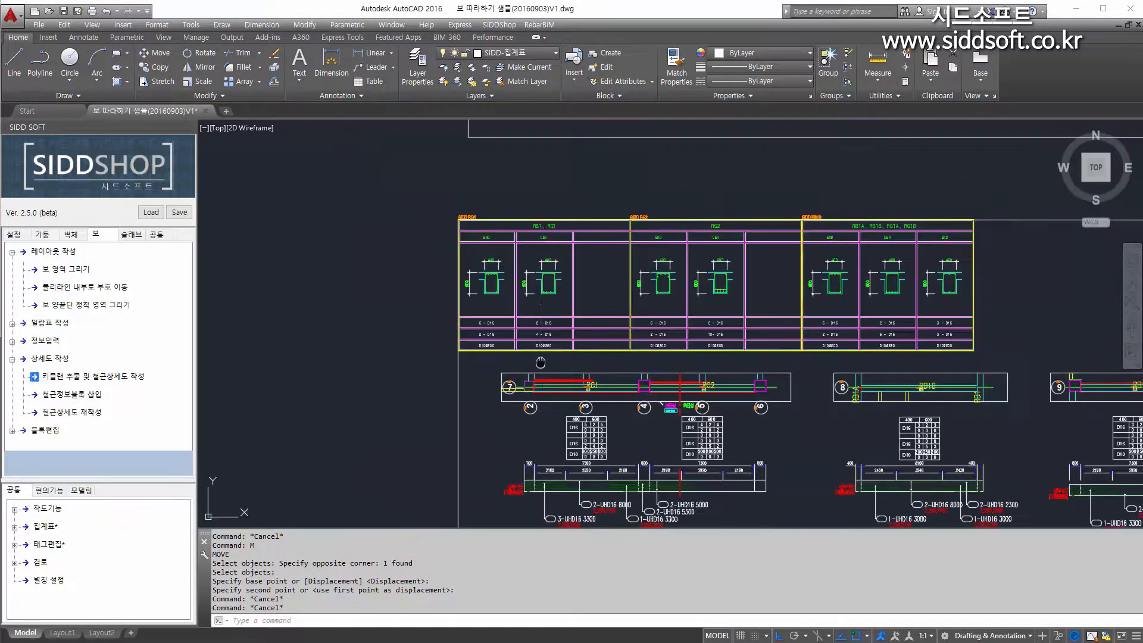
Measure the width of beam RG1 with DIST at its gridline 2 end on the gridline 7 key plan.
scroll(537, 291, up, 6)
scroll(536, 292, up, 4)
scroll(505, 346, up, 2)
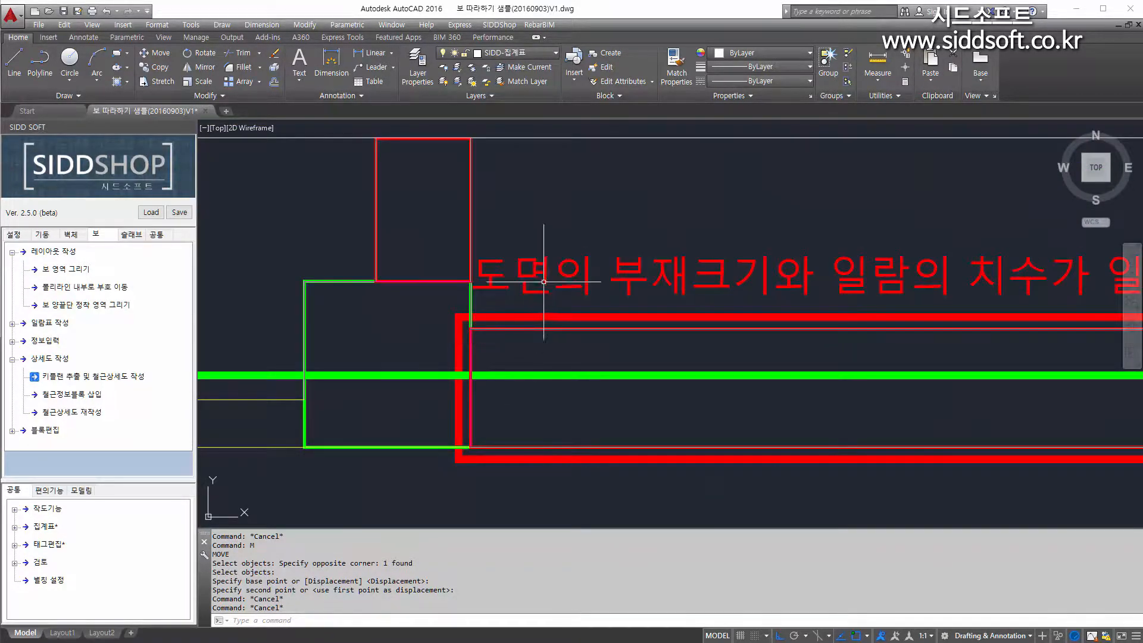
text(dist)
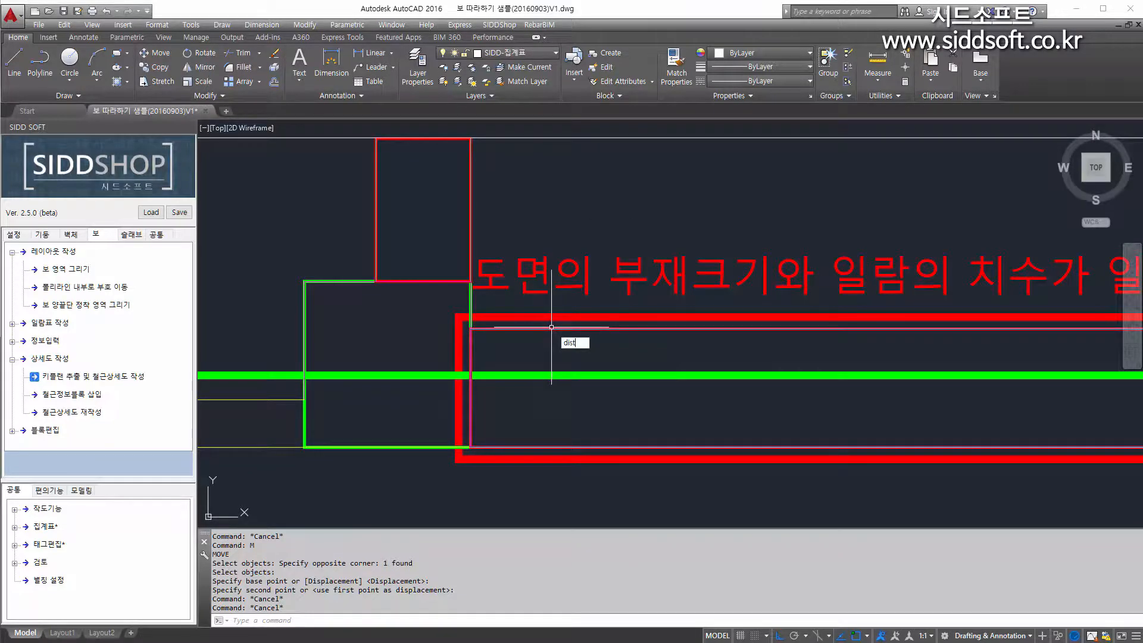
key(Return)
click(470, 446)
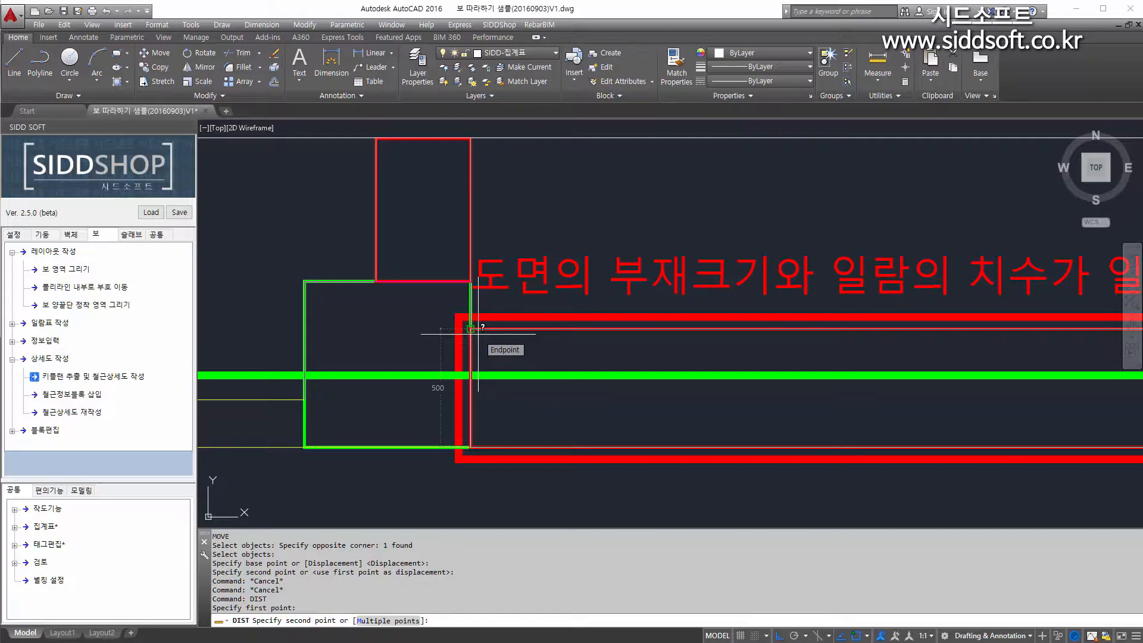
key(Escape)
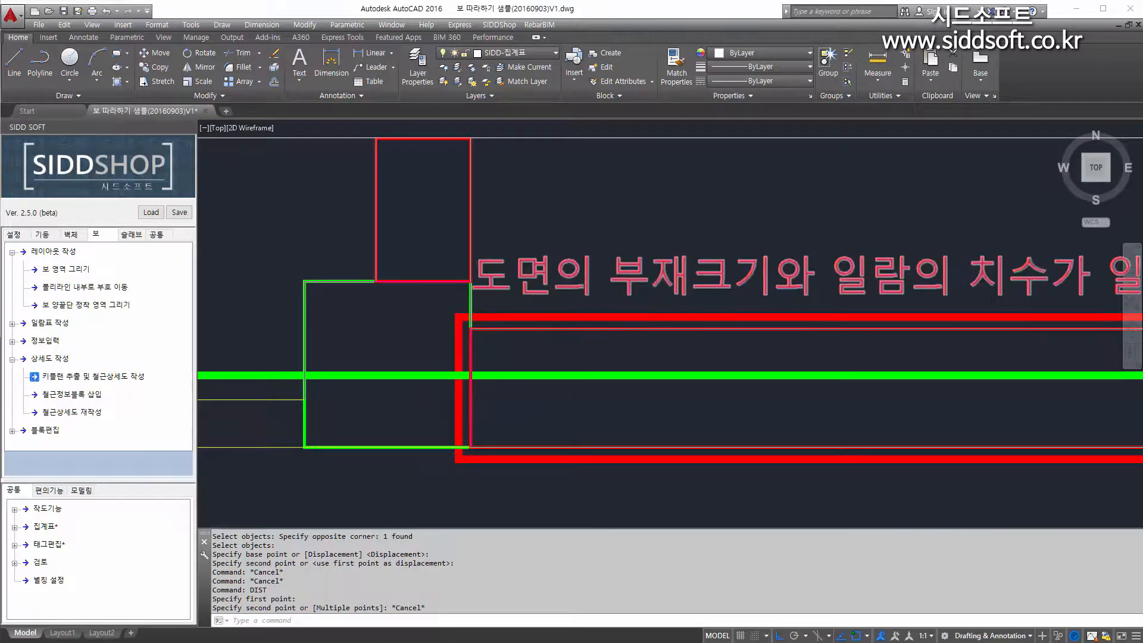
Examine the size-mismatch warning and highlighted RG1 outline on the gridline 7 key plan against the schedule and rebar table.
scroll(658, 295, down, 3)
middle_drag(658, 295, 546, 269)
scroll(734, 265, down, 2)
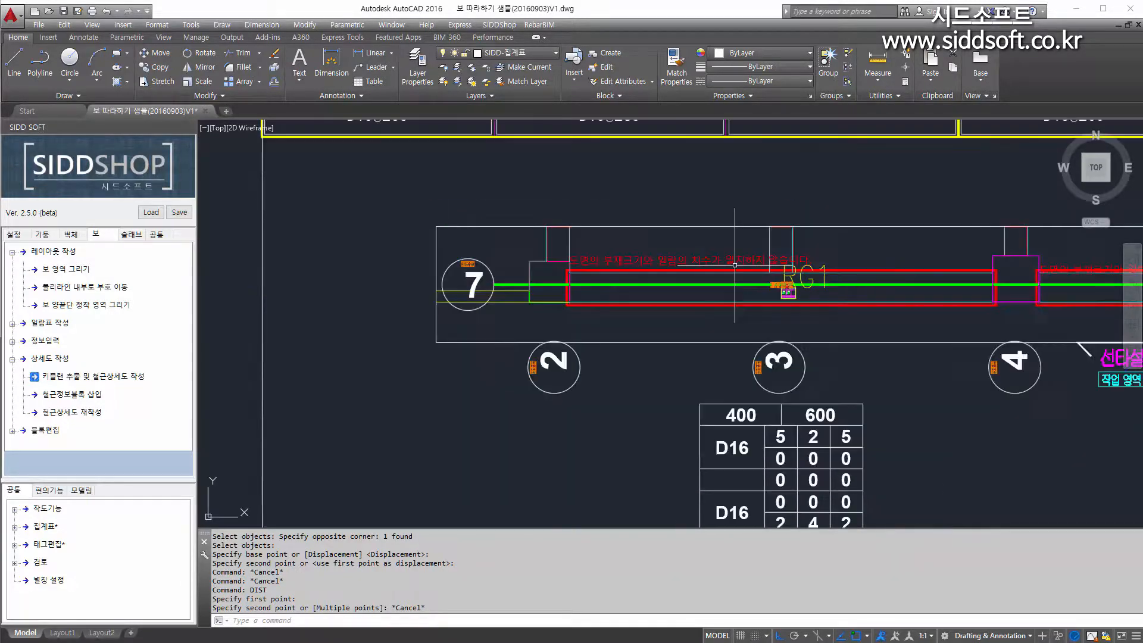
scroll(735, 265, up, 2)
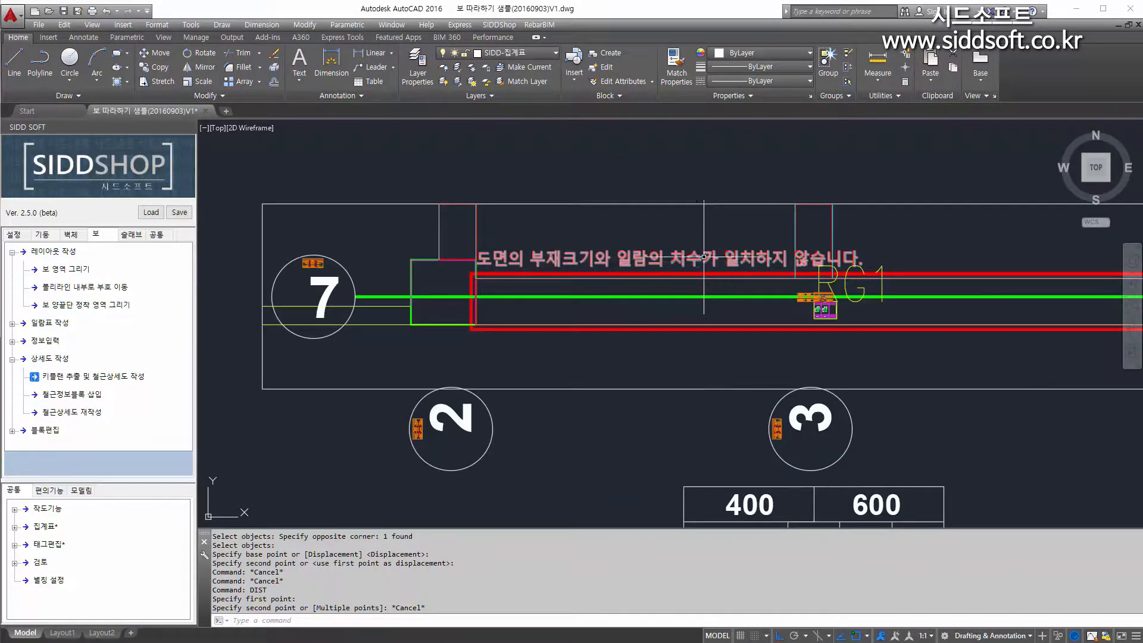
scroll(646, 245, up, 2)
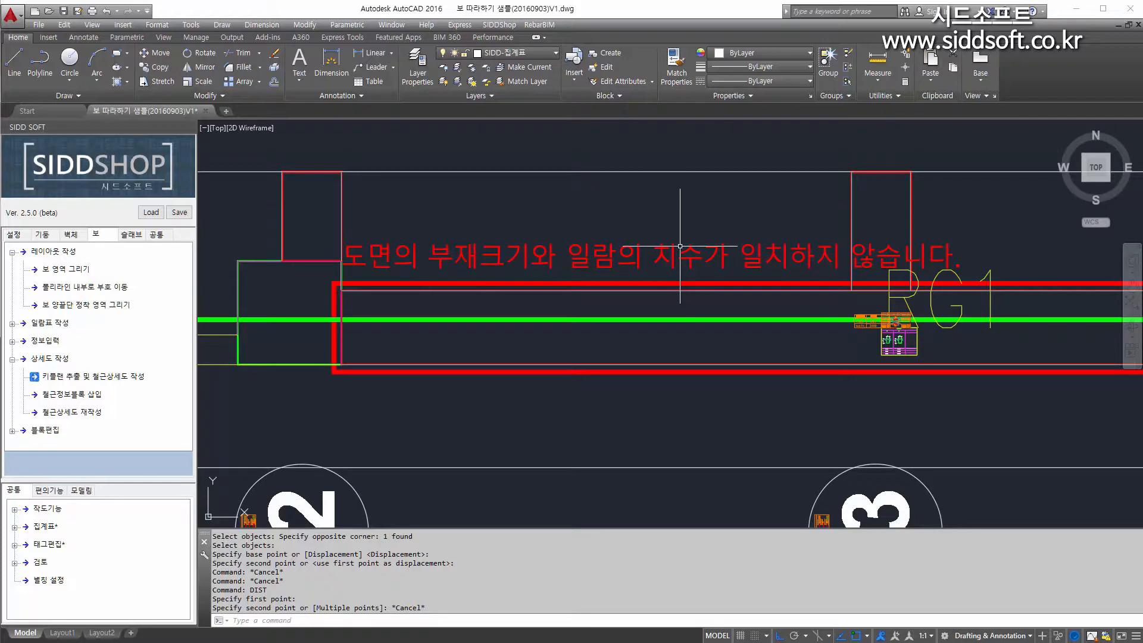
scroll(680, 246, down, 4)
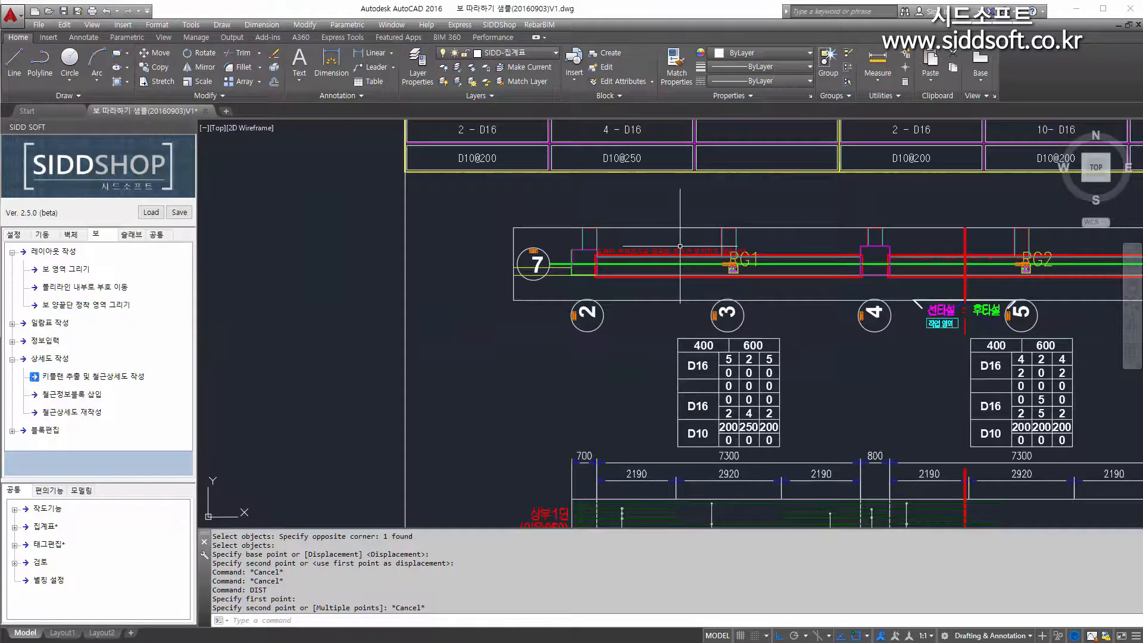
scroll(680, 246, up, 4)
scroll(618, 224, down, 2)
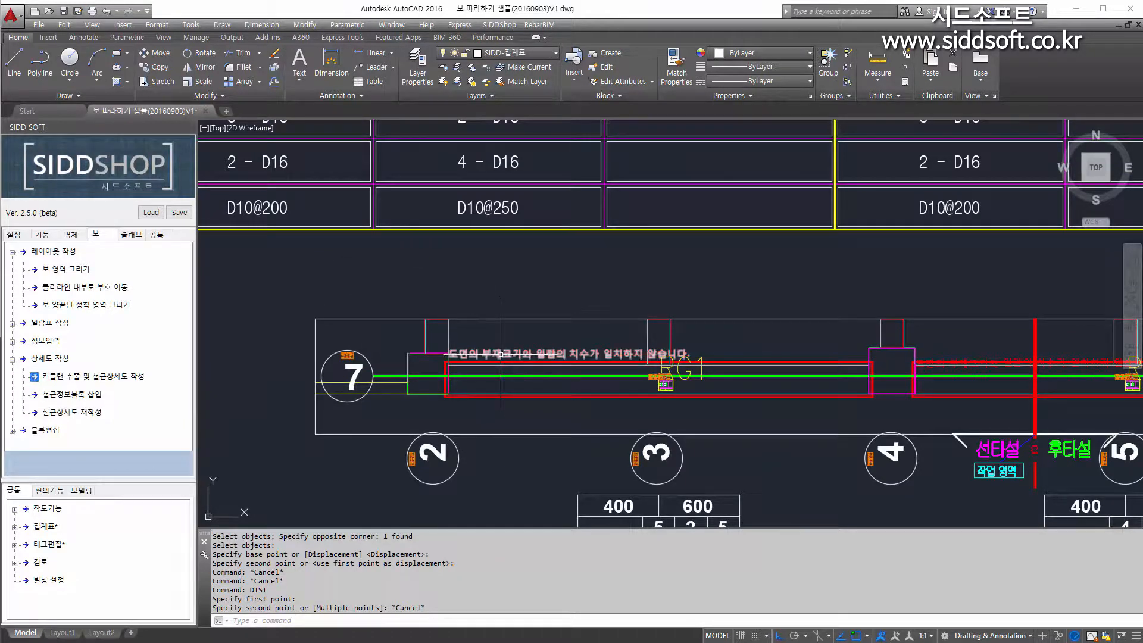
scroll(550, 366, up, 2)
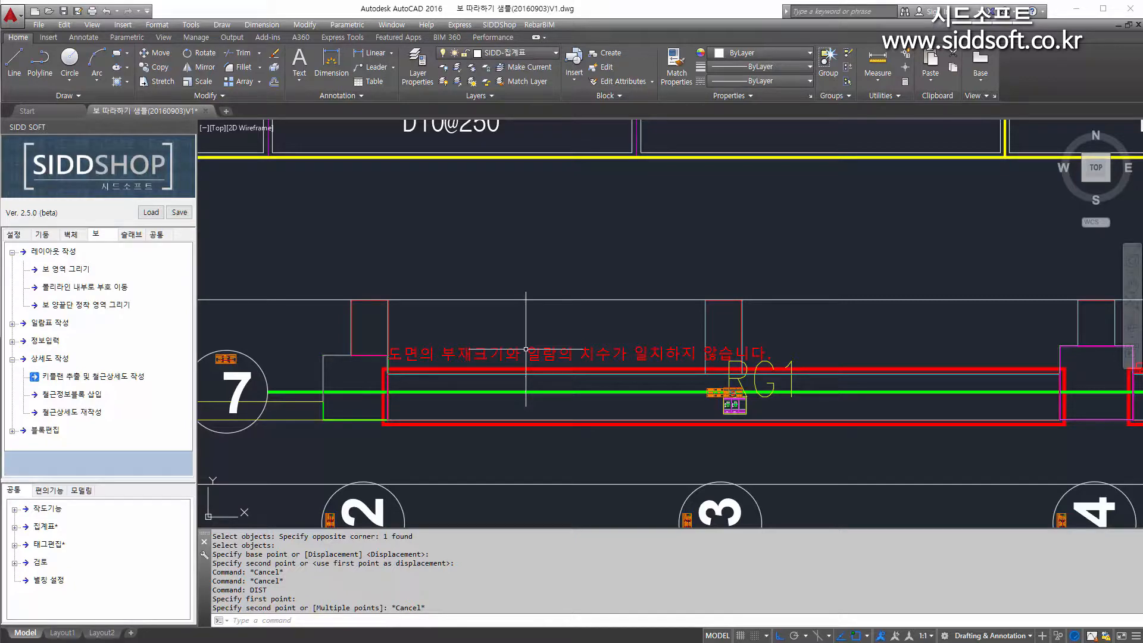
scroll(526, 350, down, 10)
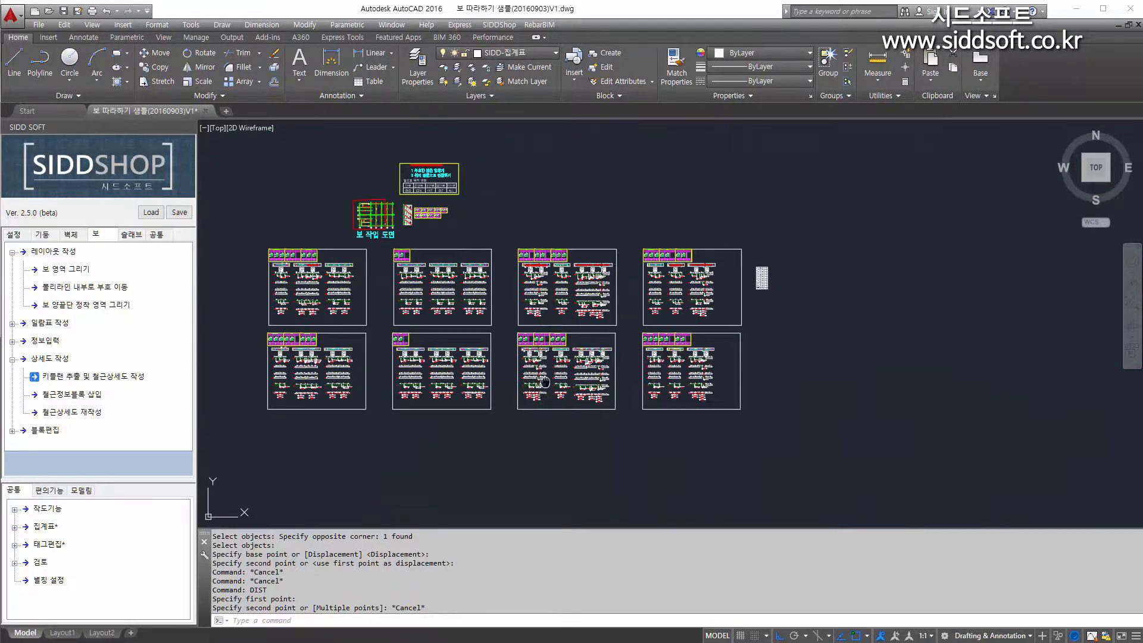
middle_drag(545, 382, 476, 353)
scroll(728, 238, up, 6)
scroll(569, 279, down, 6)
middle_drag(515, 321, 817, 299)
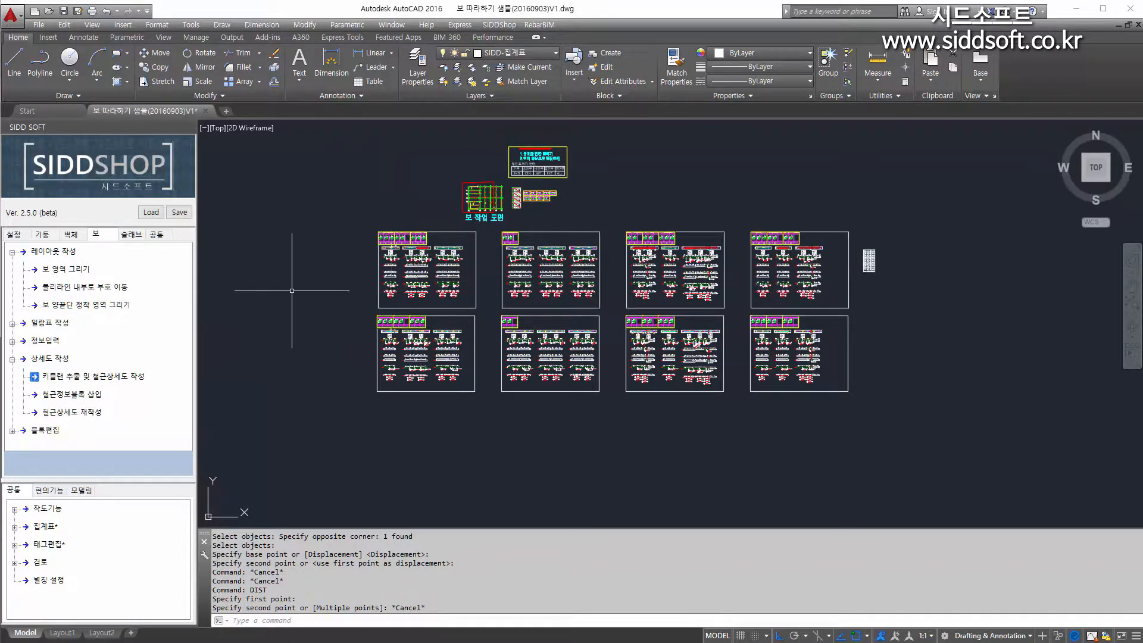